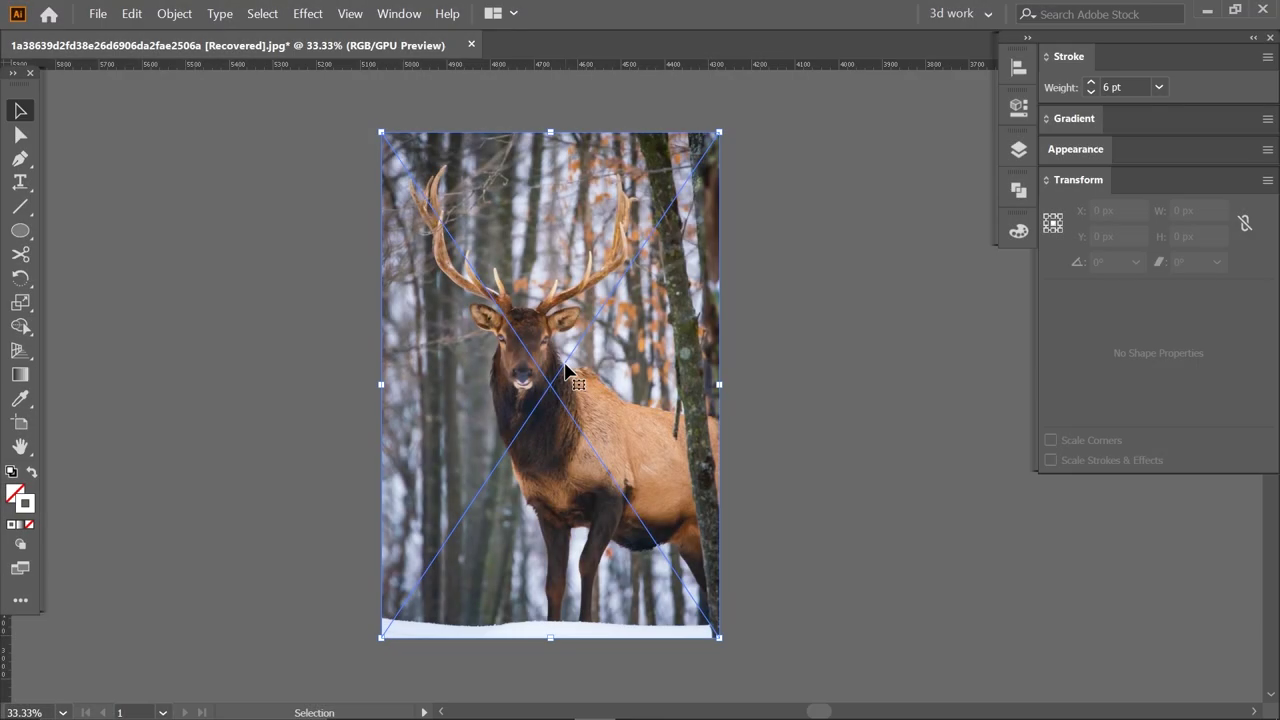
- Crop the elk photo to just its head and antlers
right_click(566, 367)
left_click(613, 431)
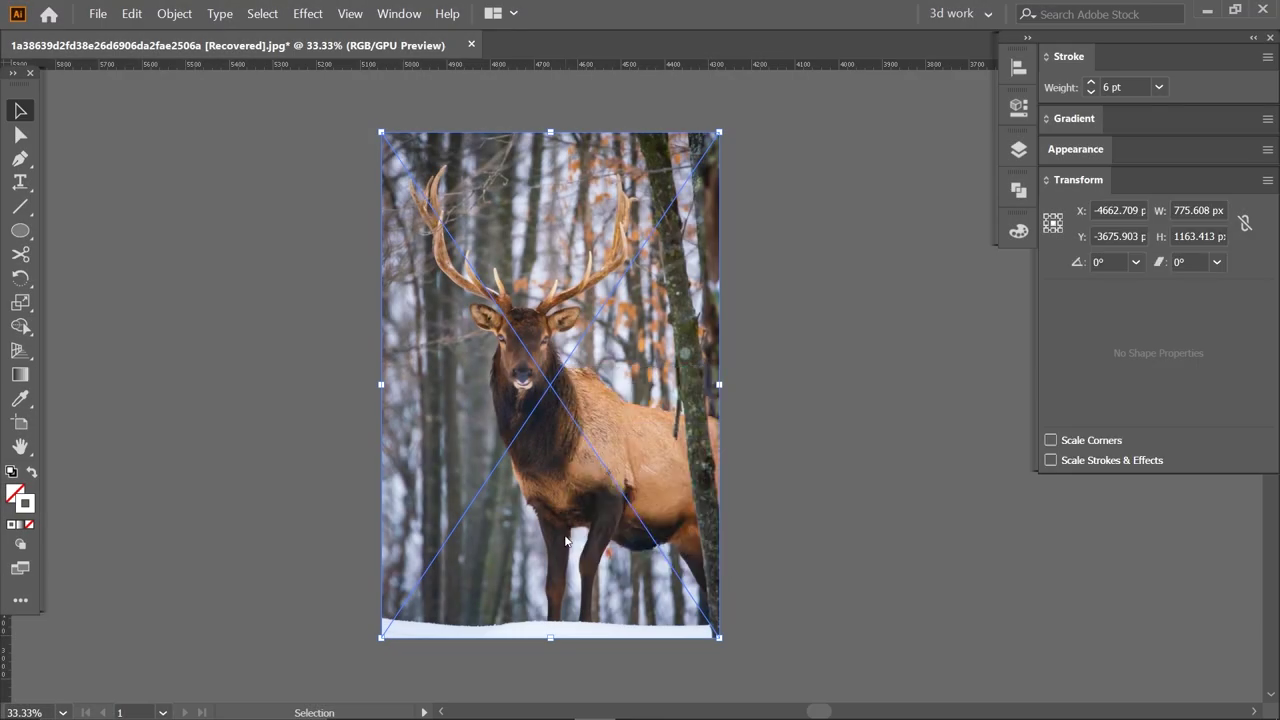
left_click(740, 391)
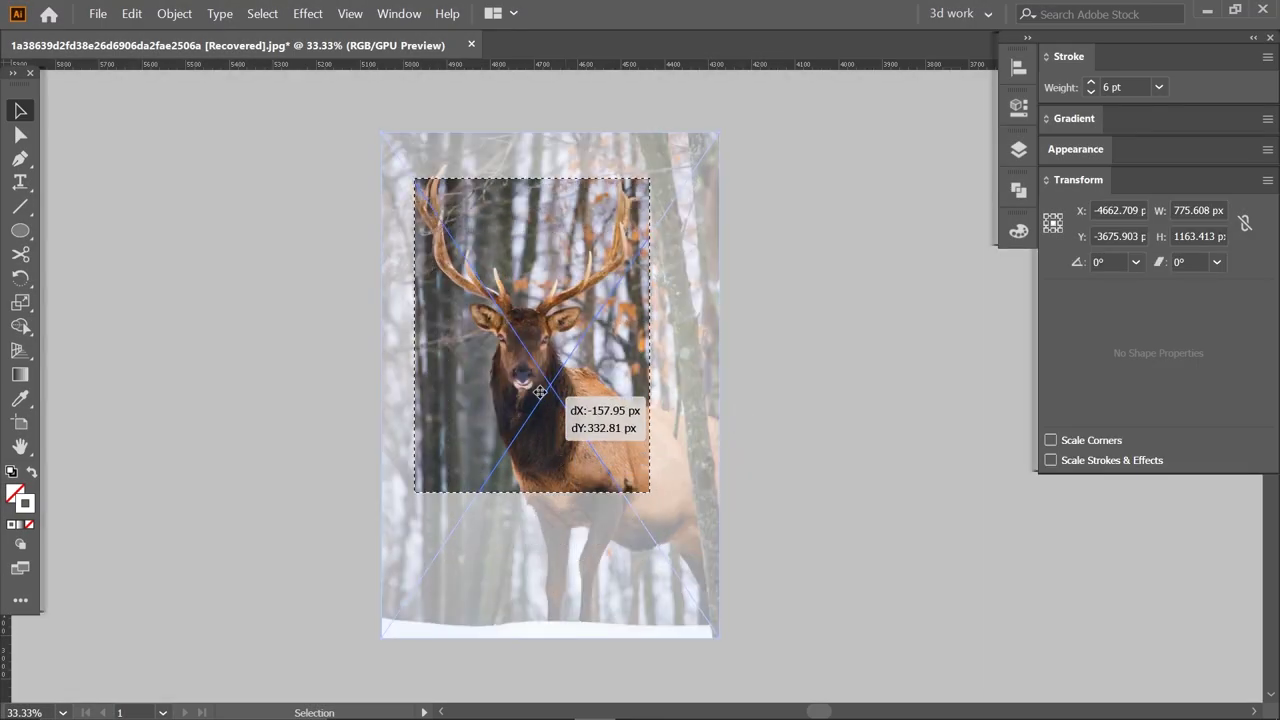
left_click_drag(609, 539, 526, 365)
mouse_move(634, 460)
left_mouse_down()
mouse_move(652, 468)
mouse_move(645, 420)
left_mouse_up()
key("Return")
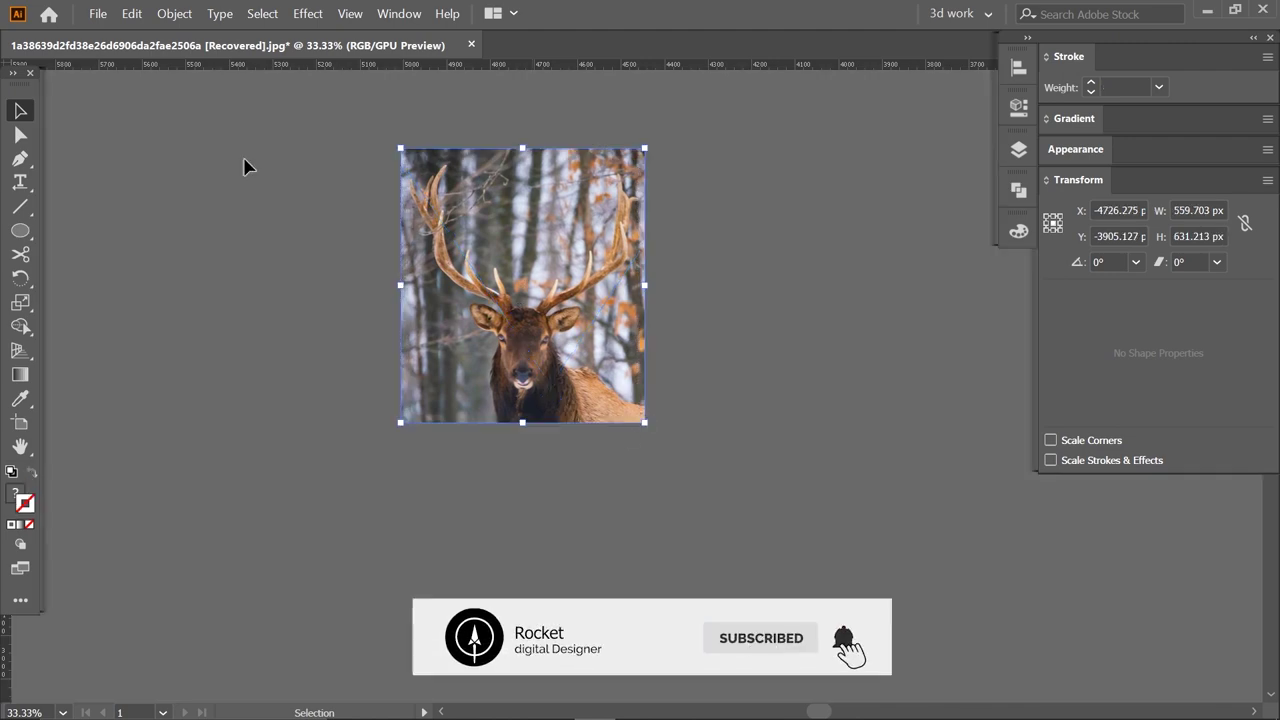
- Deselect the photo, zoom in and centre the view on the elk's head
left_click(237, 188)
scroll(423, 232, "up", 1)
scroll(423, 232, "up", 1)
left_click_drag(514, 219, 444, 264)
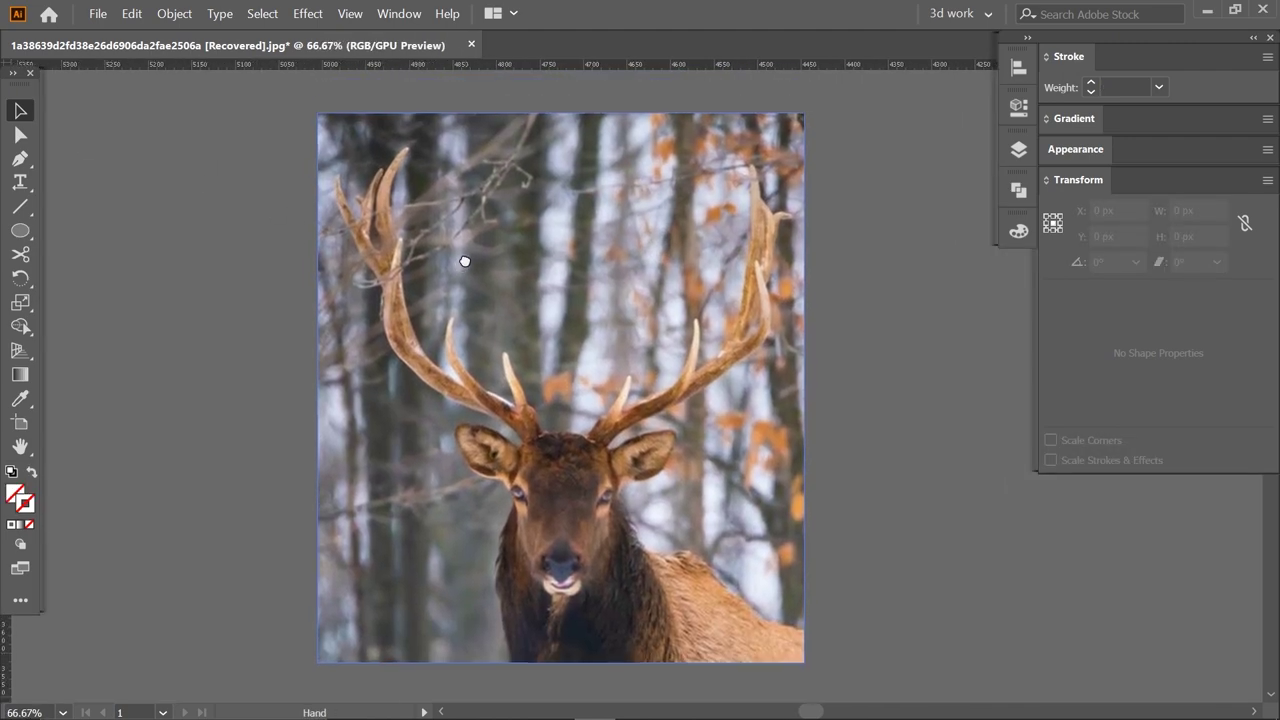
- Draw an exact 240 × 240 px circle with the Ellipse tool
left_click(20, 230)
left_click(254, 396)
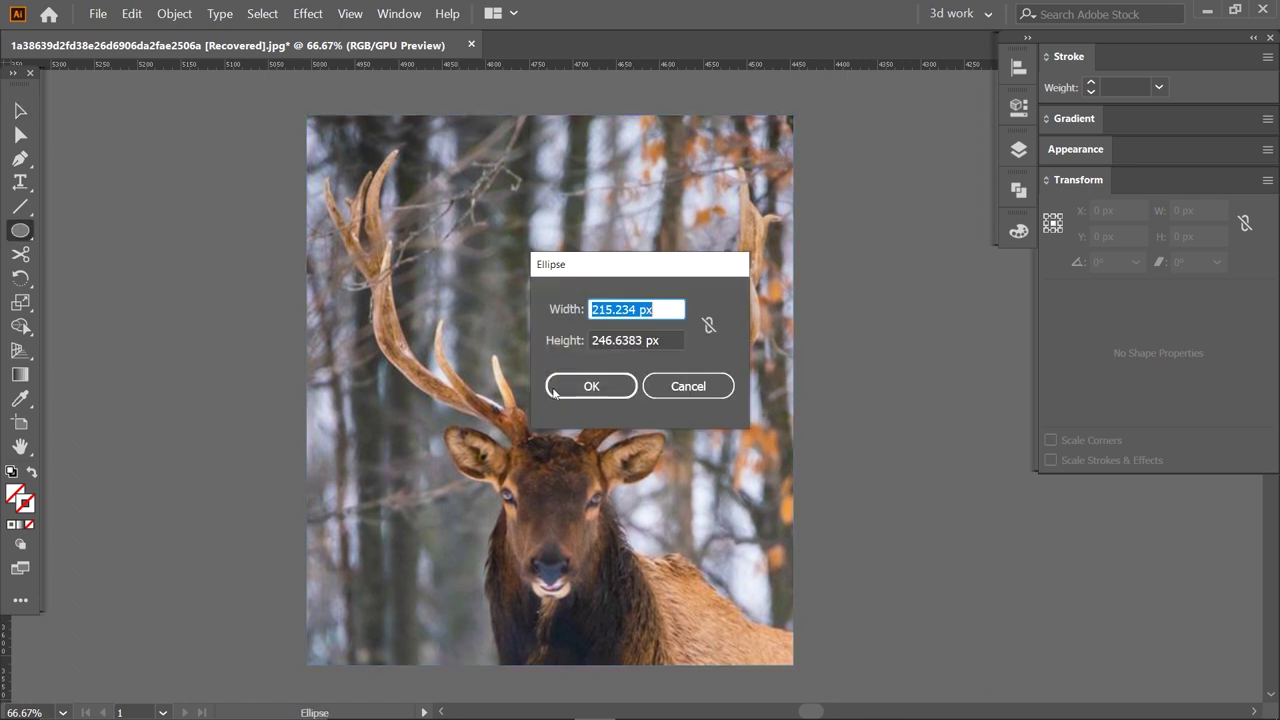
type("240")
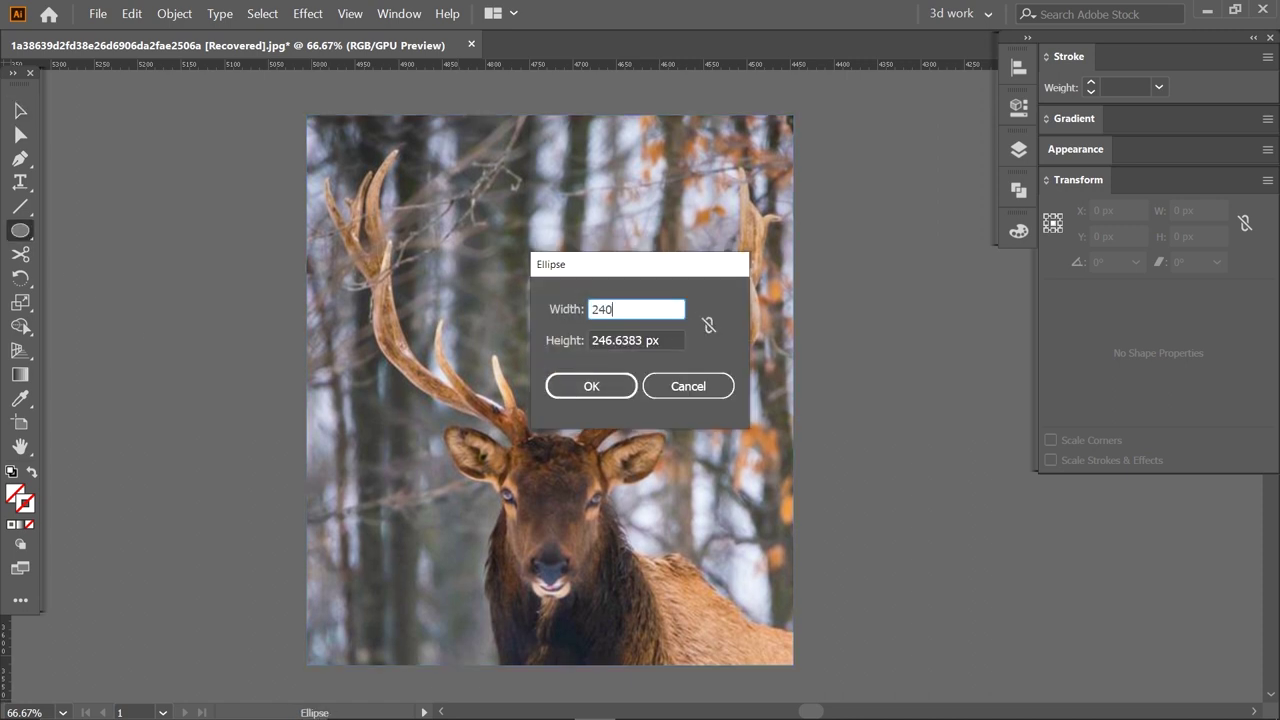
key("Tab")
type("24")
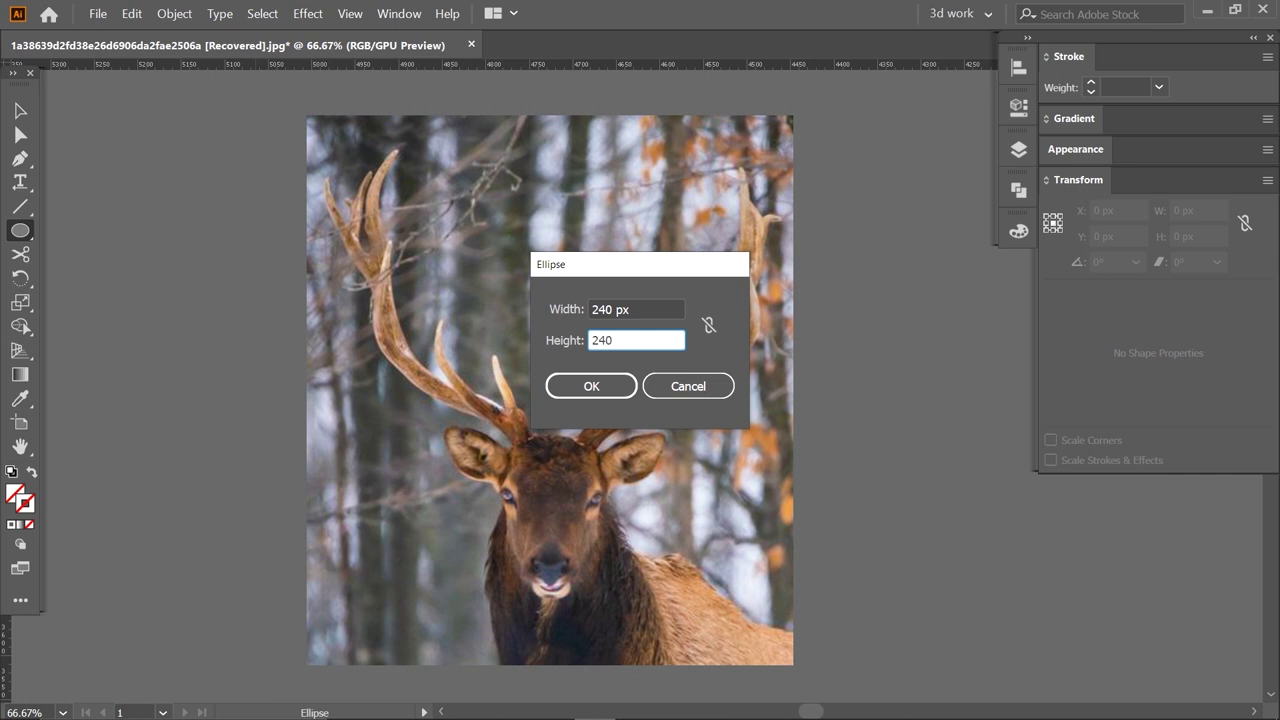
left_click(598, 387)
- Give the circle a 6 pt stroke and position it beside the elk's face
key("v")
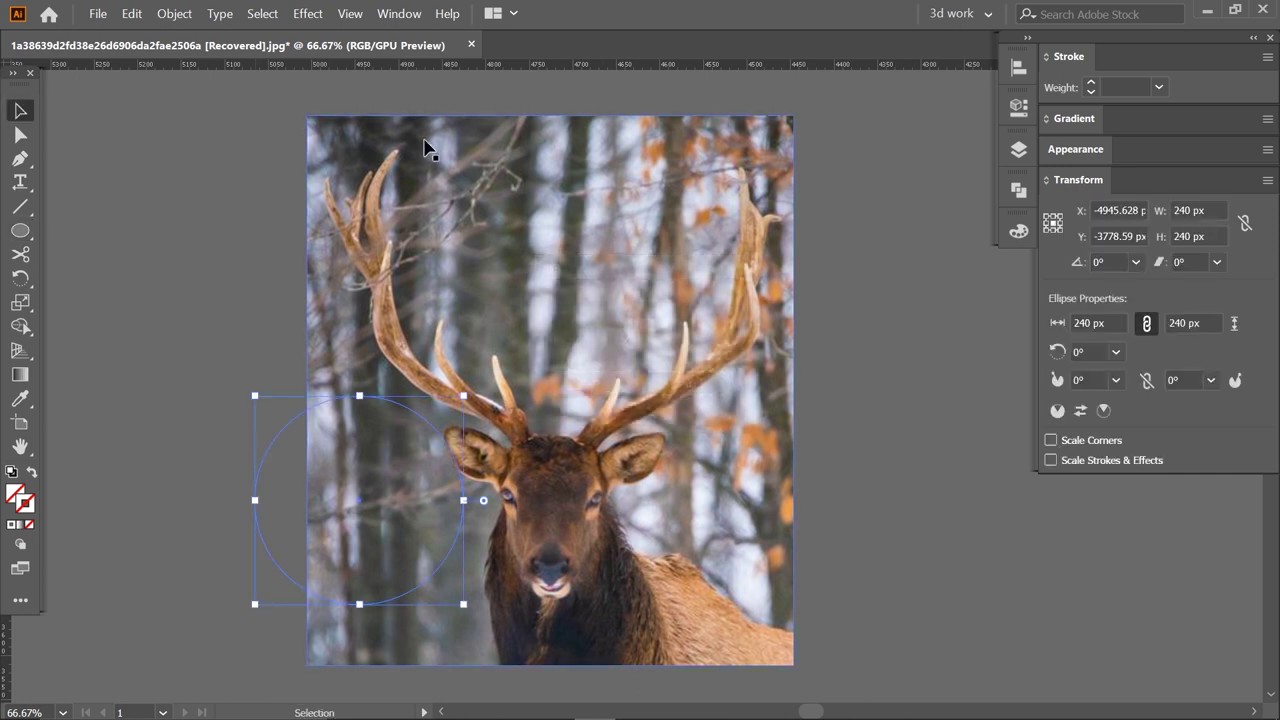
left_click(1108, 87)
type("6")
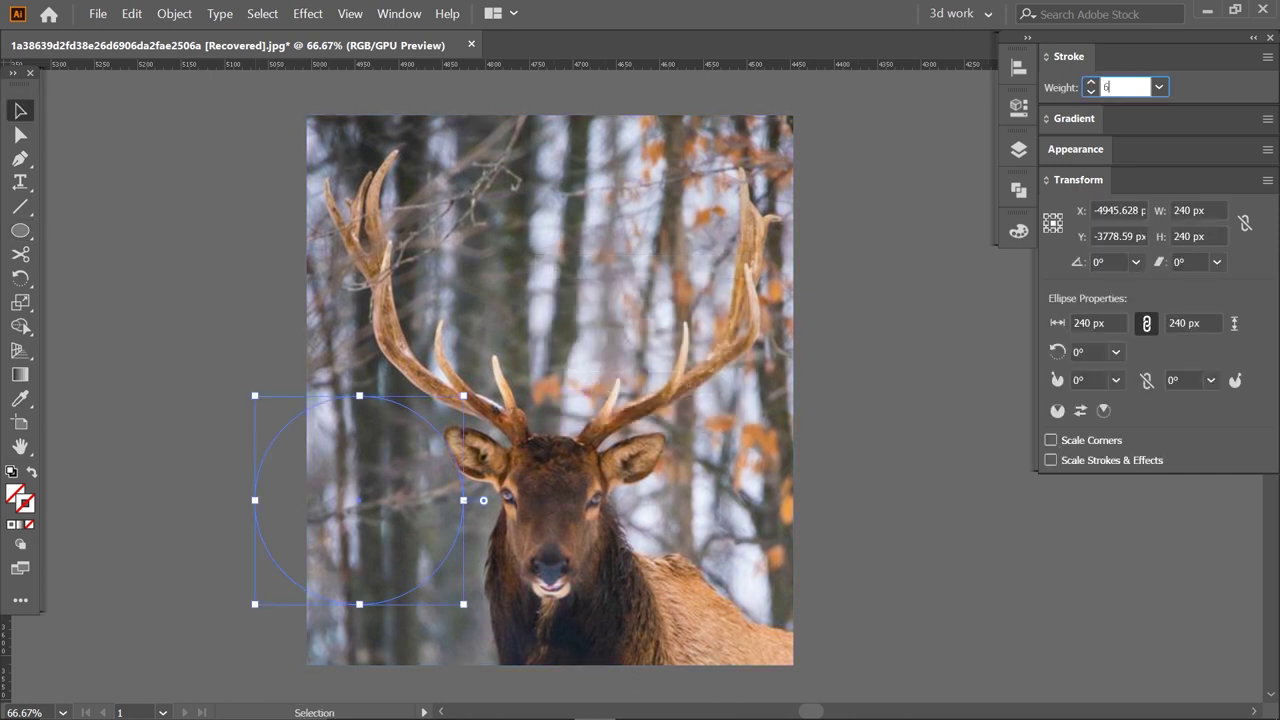
key("Return")
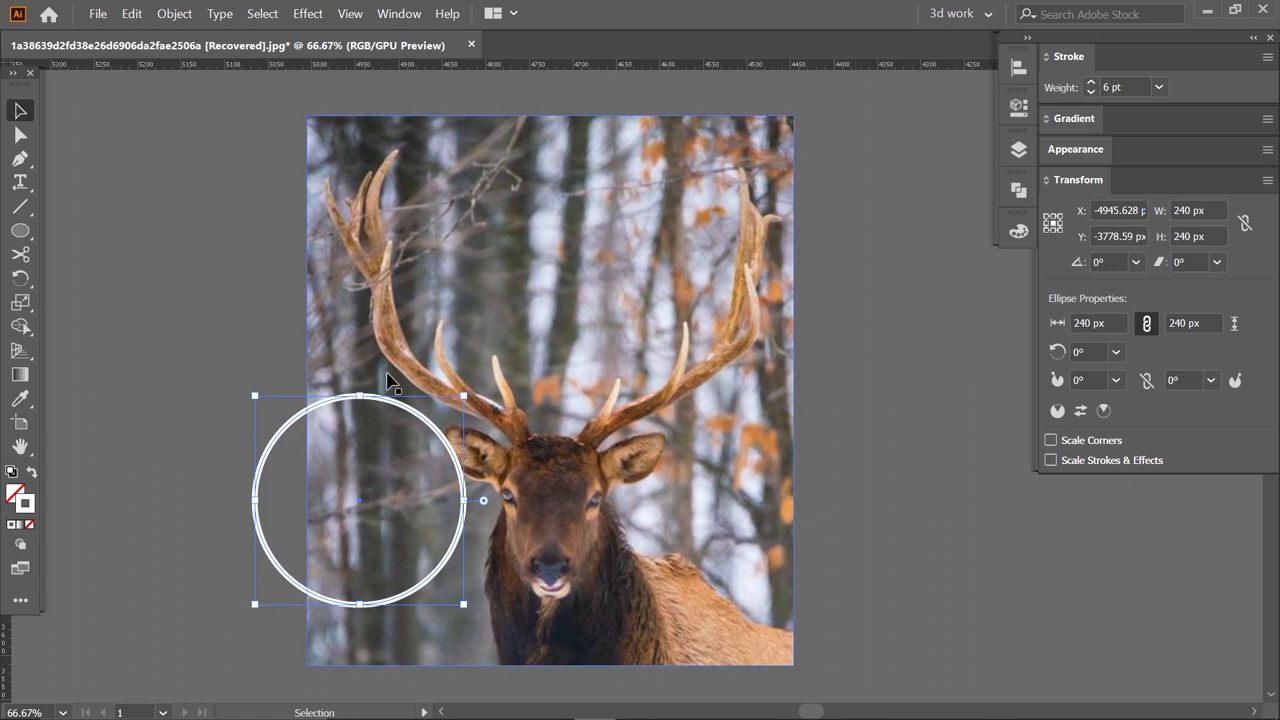
left_click_drag(423, 435, 477, 515)
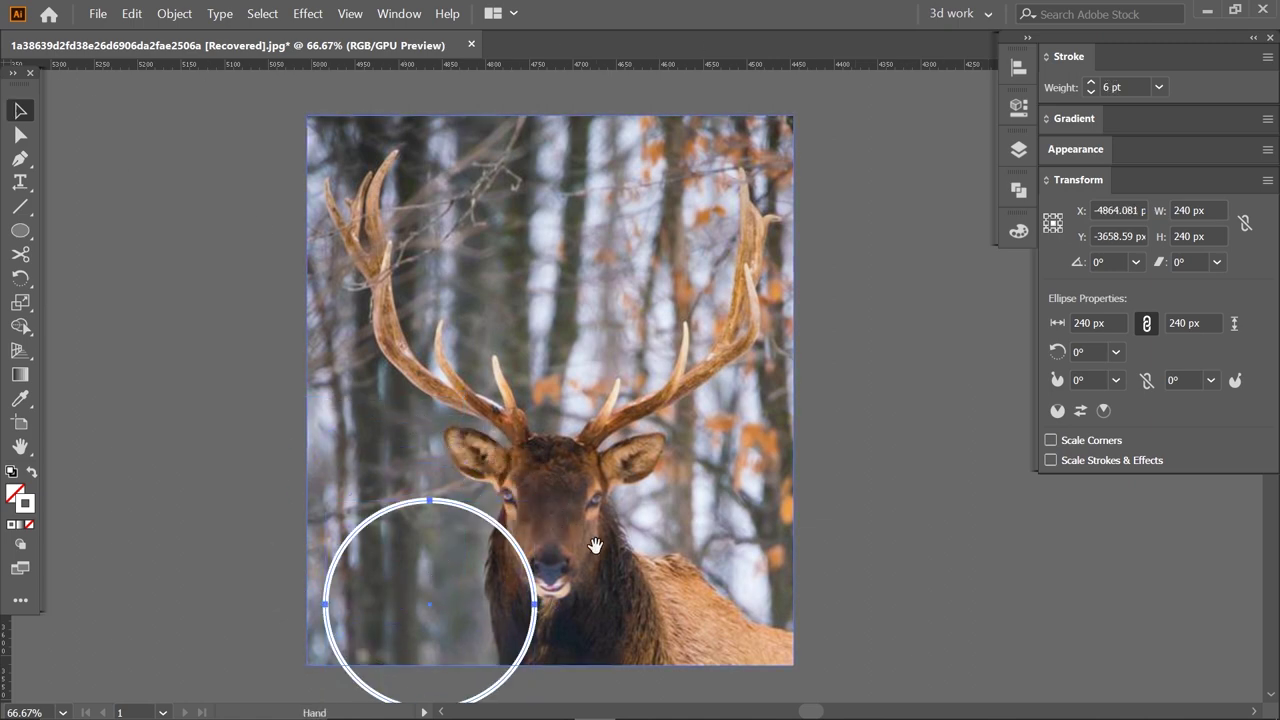
scroll(500, 490, "down", 3)
mouse_move(524, 458)
left_mouse_down()
mouse_move(530, 470)
mouse_move(756, 462)
mouse_move(630, 393)
mouse_move(620, 420)
left_mouse_up()
- Add a copy with a 4 pt stroke, shrunk and nudged onto the muzzle
left_click(828, 459)
left_click(1091, 91)
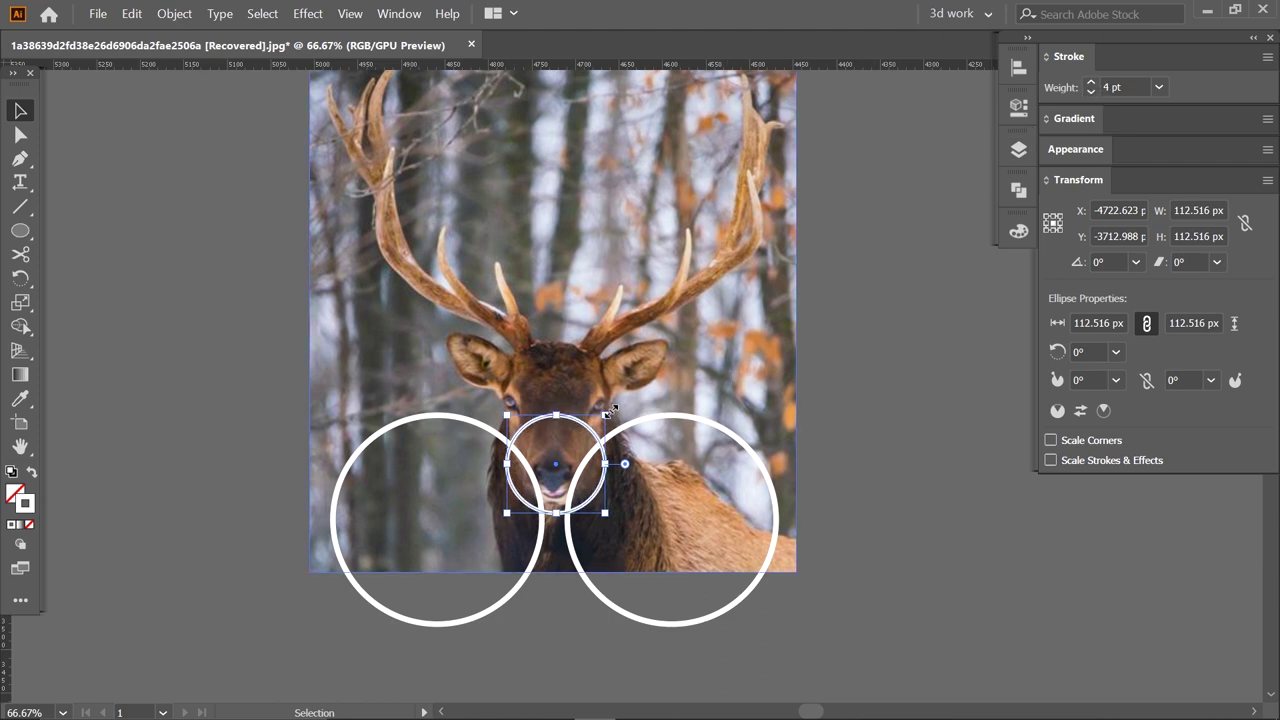
left_click_drag(607, 411, 588, 441)
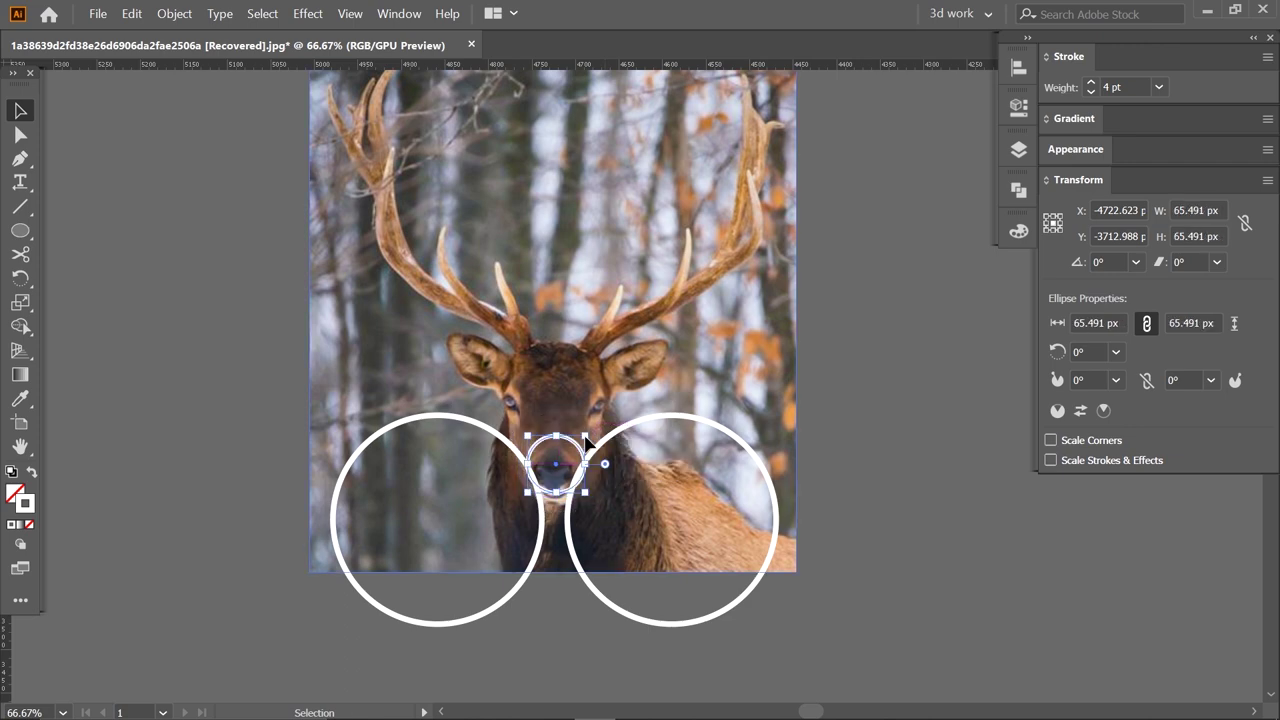
key("Down")
key("Down")
key("Down")
key("Down")
key("Down")
key("Down")
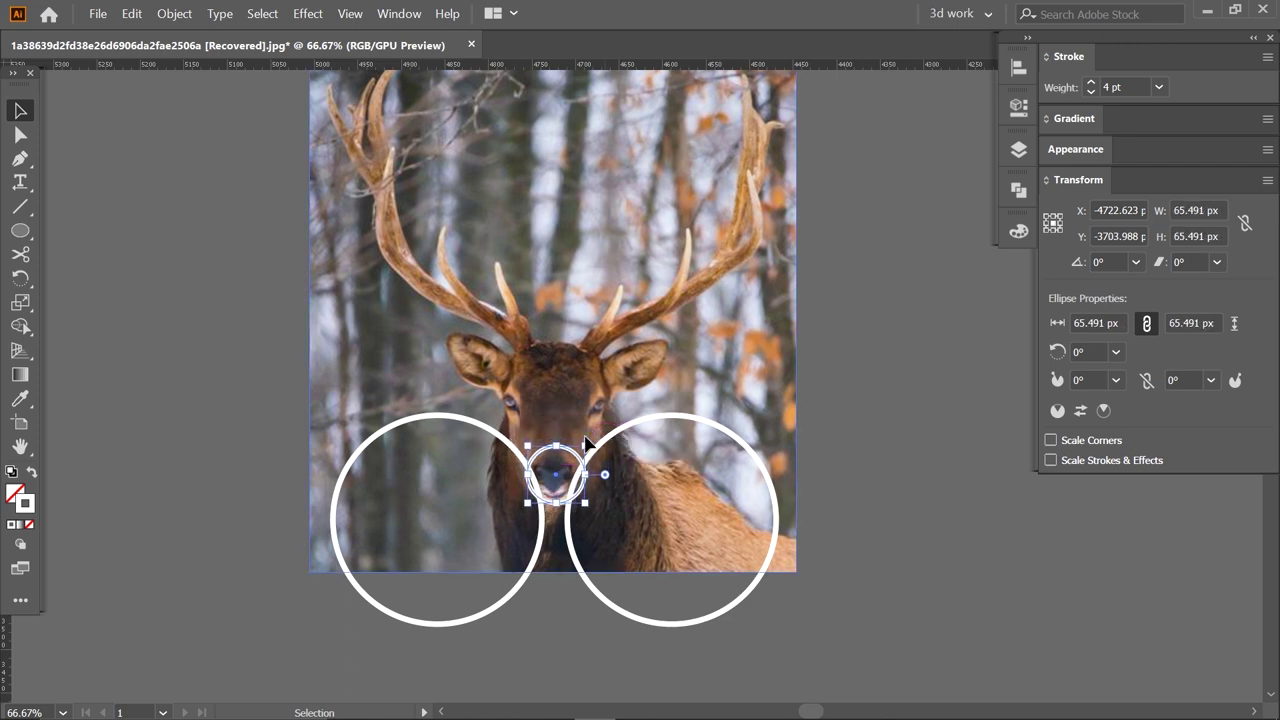
key("Down")
key("Down")
key("Down")
key("Down")
key("Down")
key("Down")
key("Down")
key("Down")
key("Down")
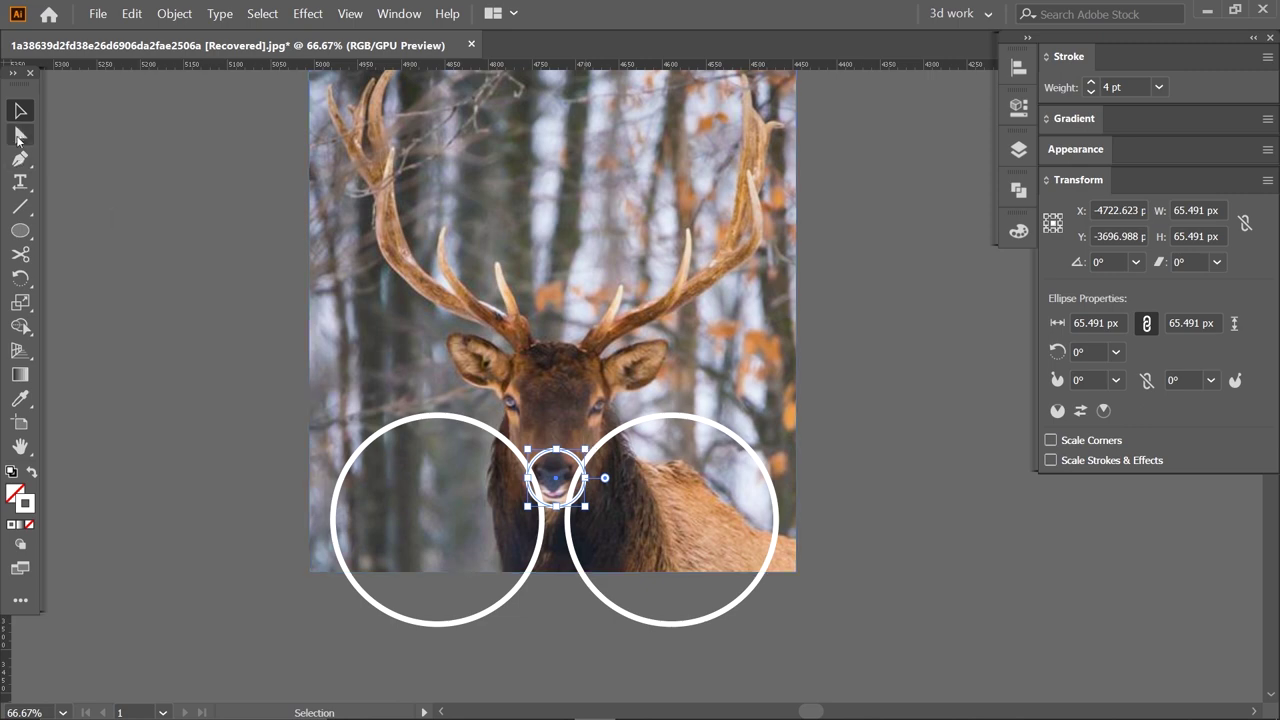
left_click(280, 403)
left_click(391, 434)
- Select both large circles, align them and group them
left_click(634, 428, "shift")
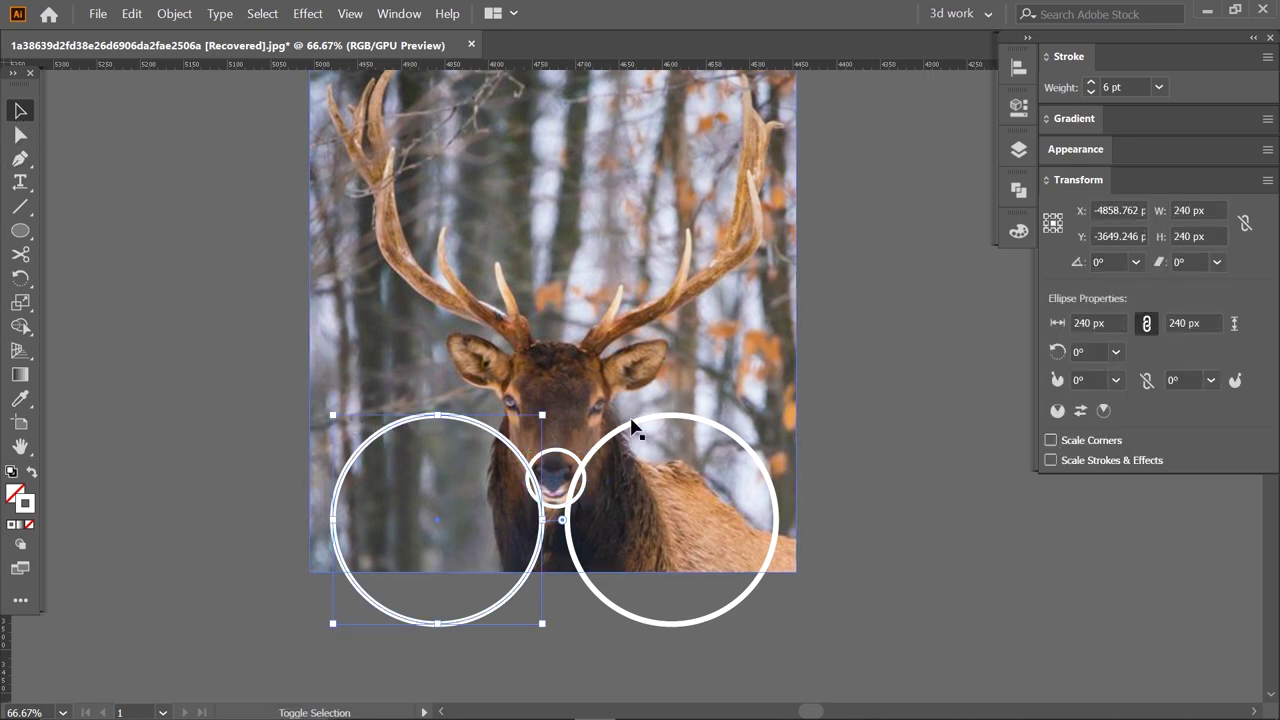
left_click(1018, 67)
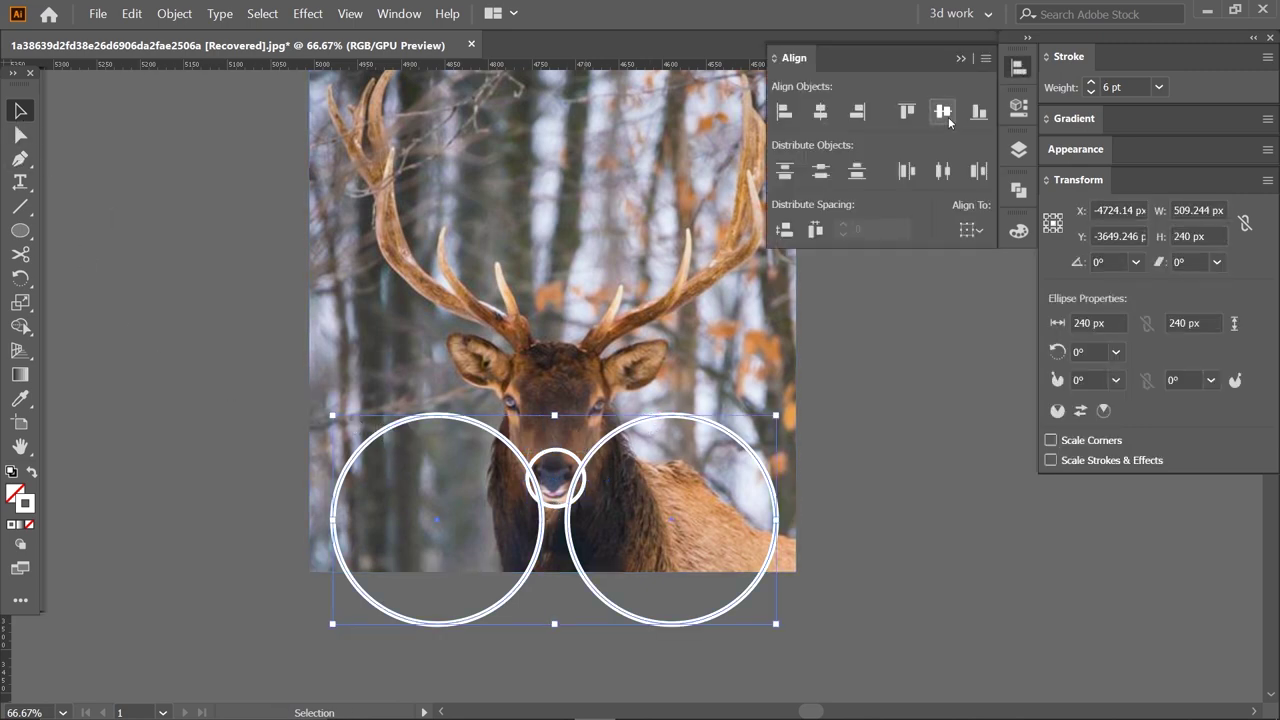
left_click(961, 60)
right_click(737, 435)
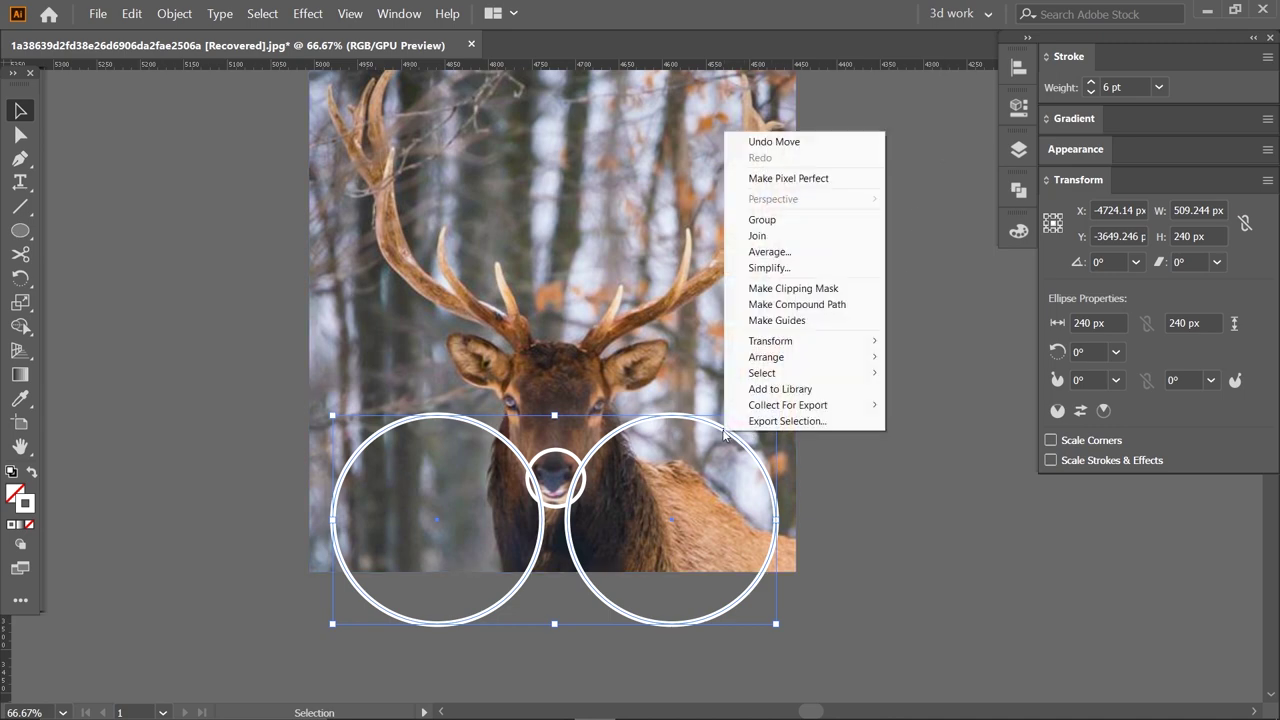
left_click(770, 223)
- Centre the small muzzle circle horizontally on the large-circle group
left_click(872, 342)
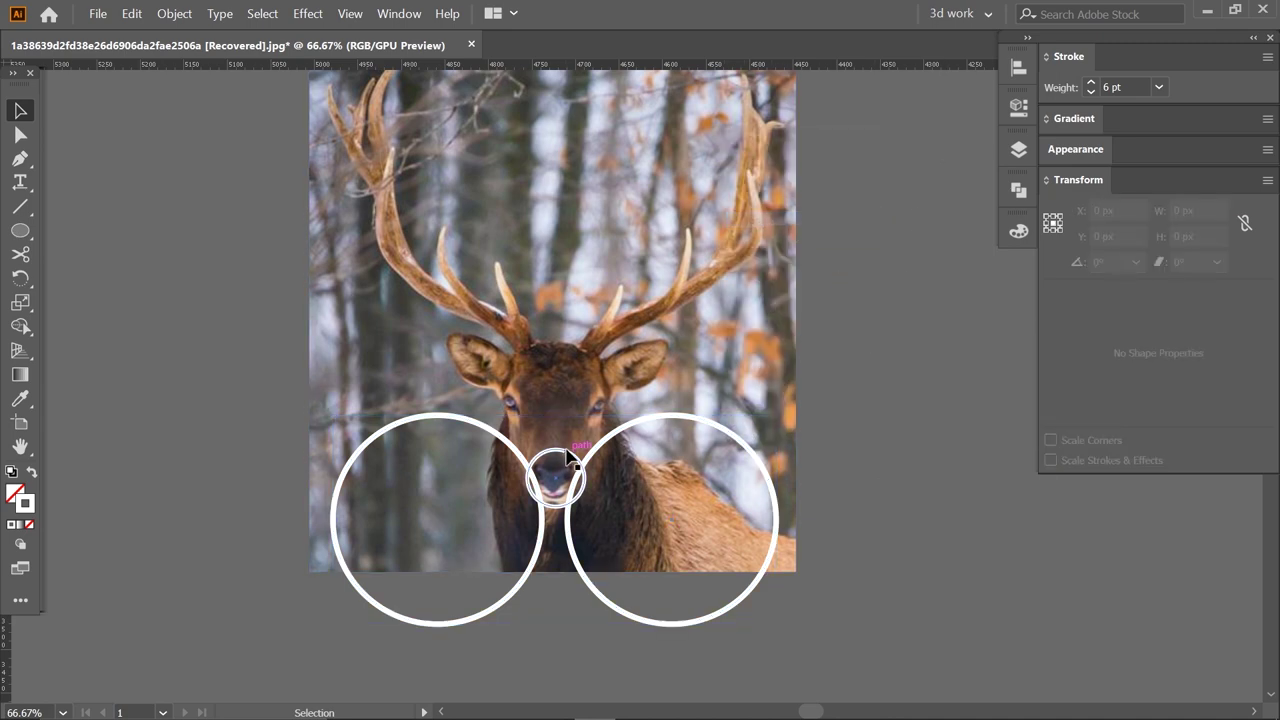
left_click(558, 468)
left_click(1017, 68)
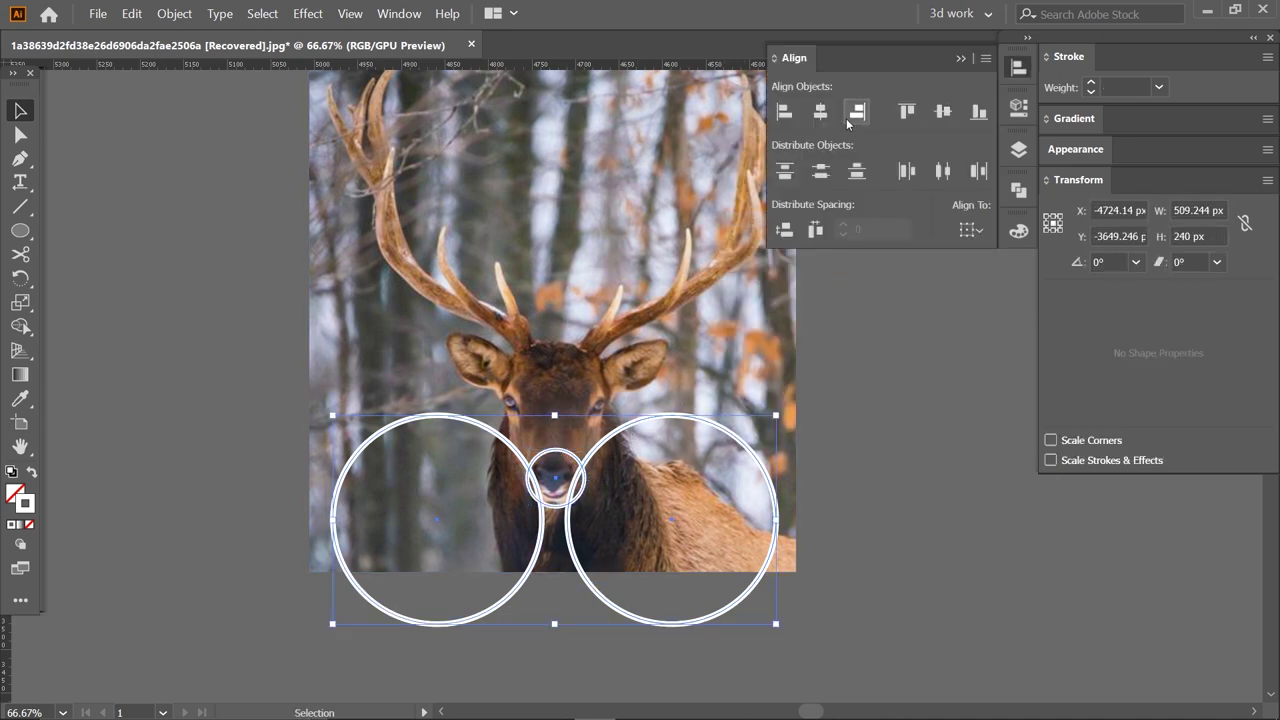
left_click(820, 112)
left_click(900, 362)
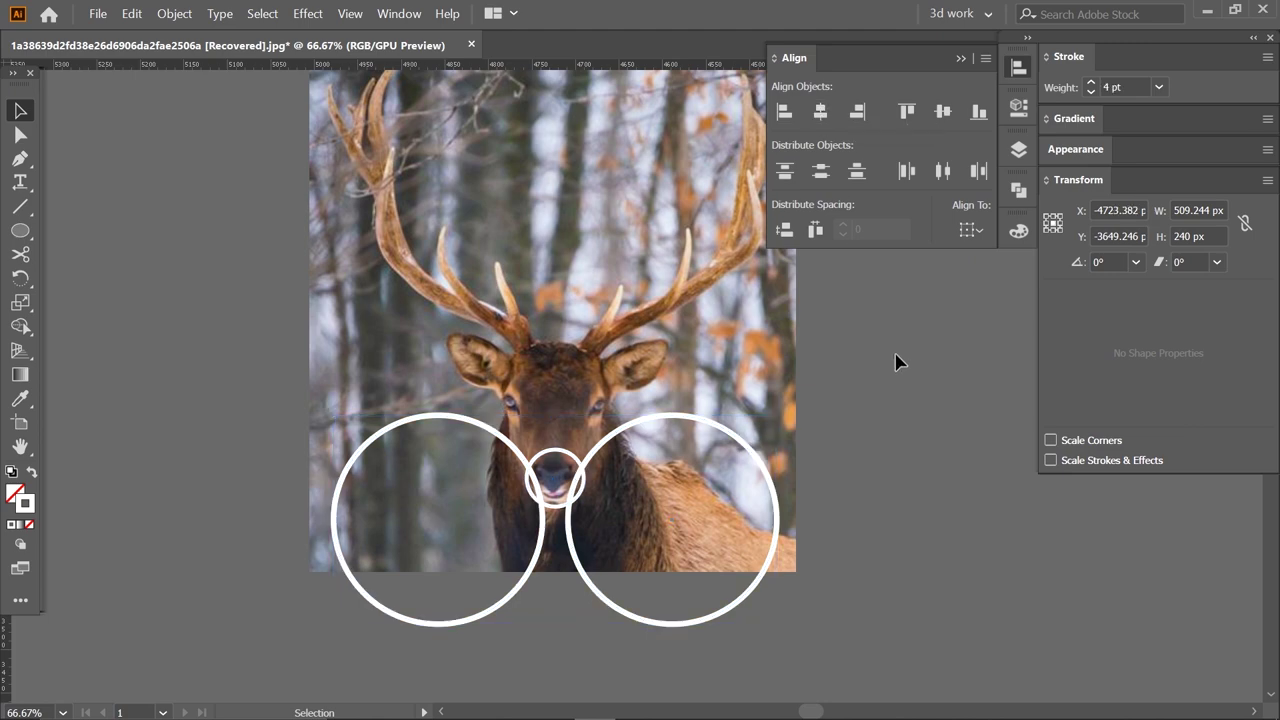
left_click(963, 58)
left_click(437, 622)
left_click(880, 418)
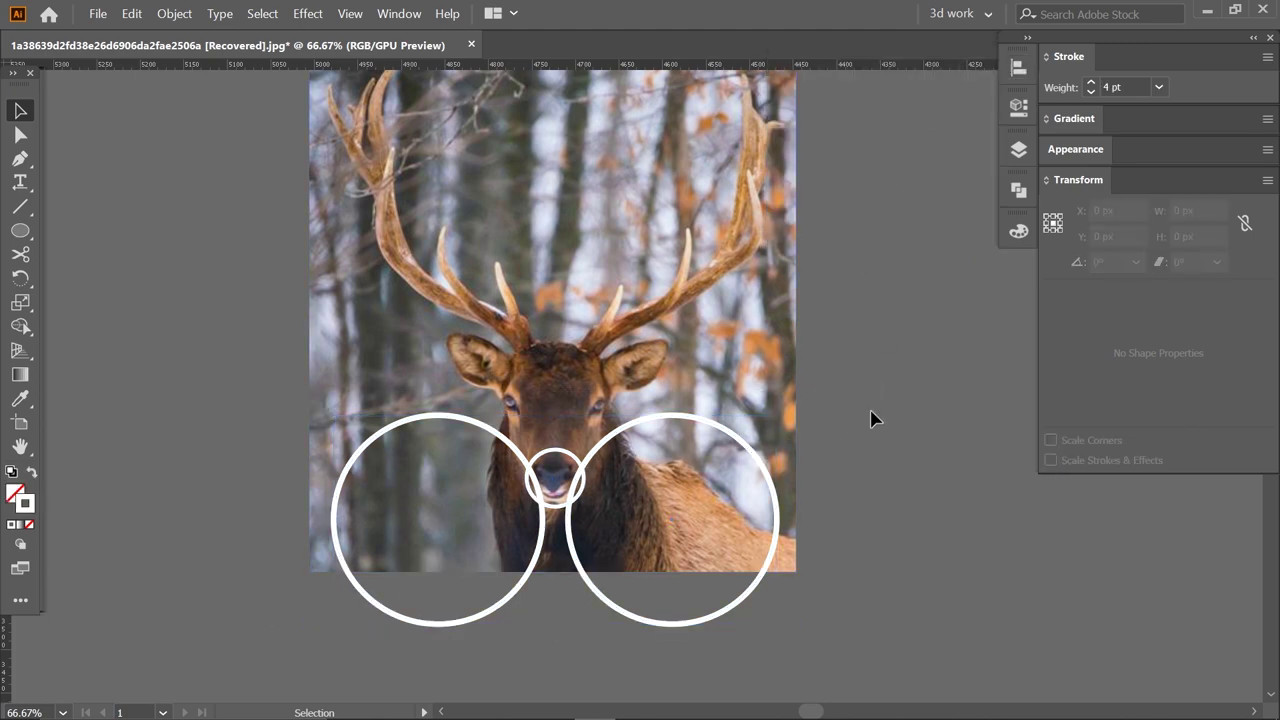
- Lock the elk photo with Object > Lock > Selection
left_click(562, 245)
left_click(174, 13)
mouse_move(185, 118)
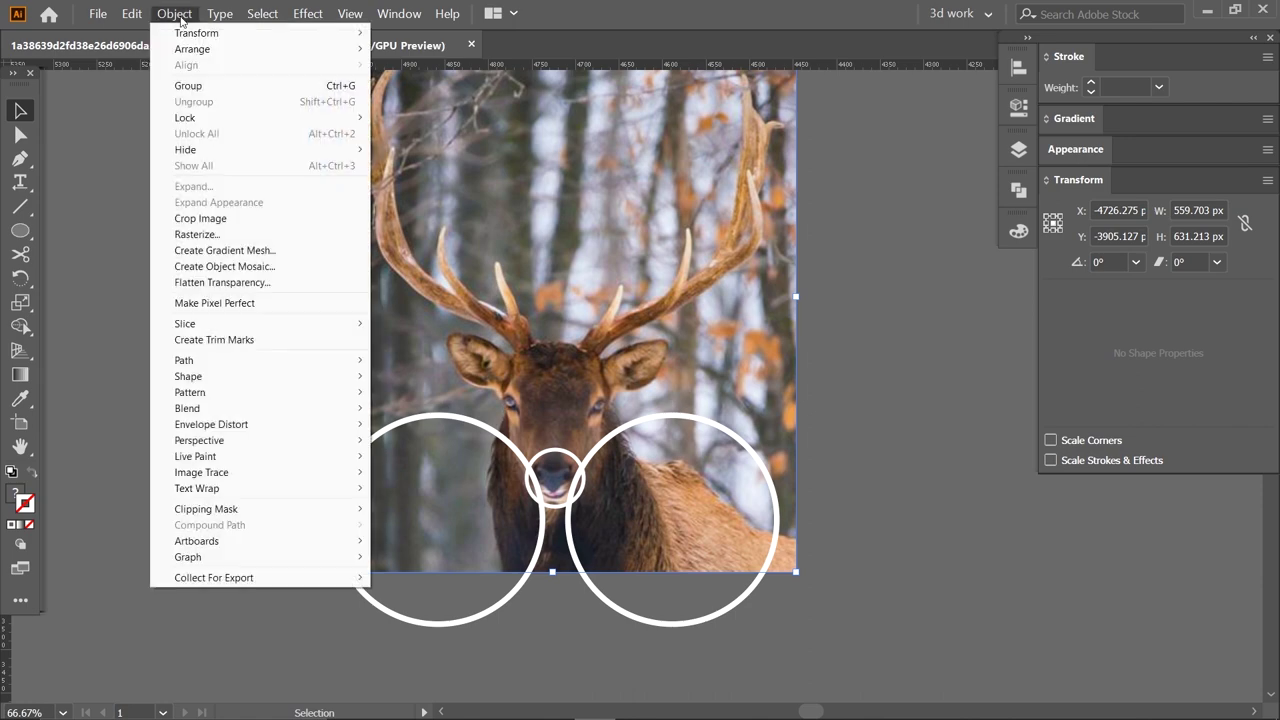
left_click(410, 118)
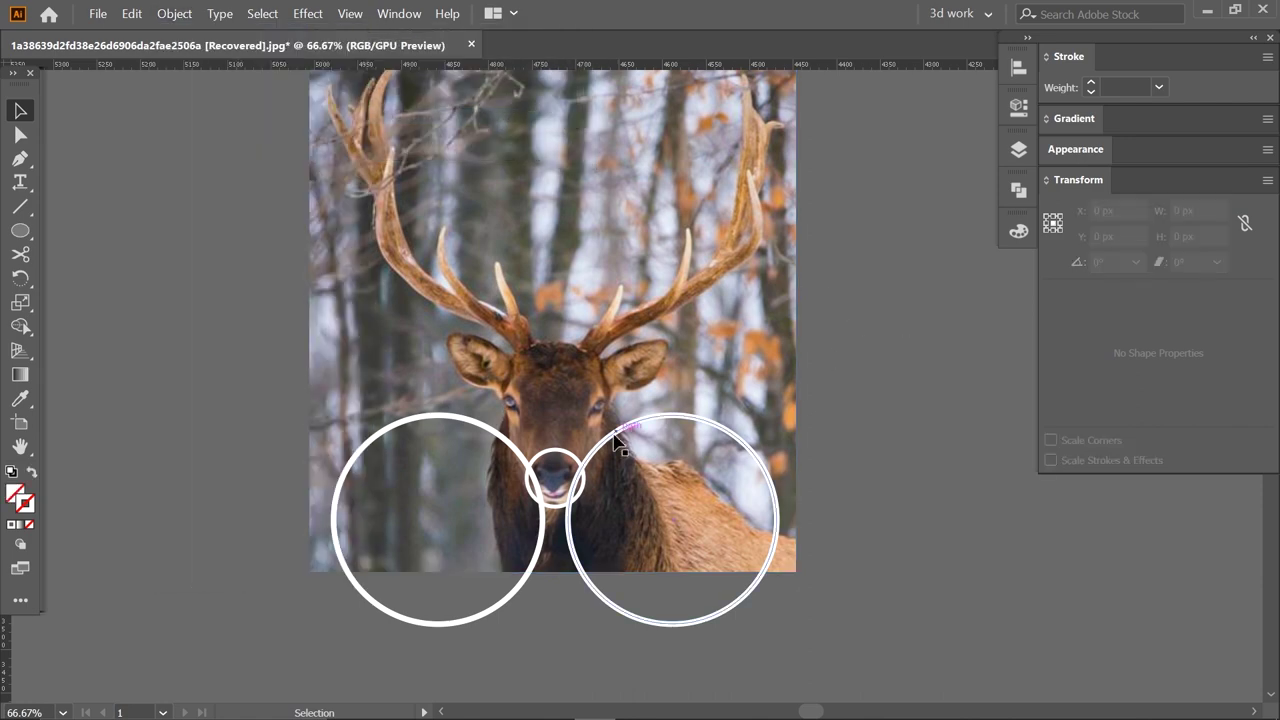
- Ungroup the two large circles and select the left one
left_click(513, 452)
right_click(512, 449)
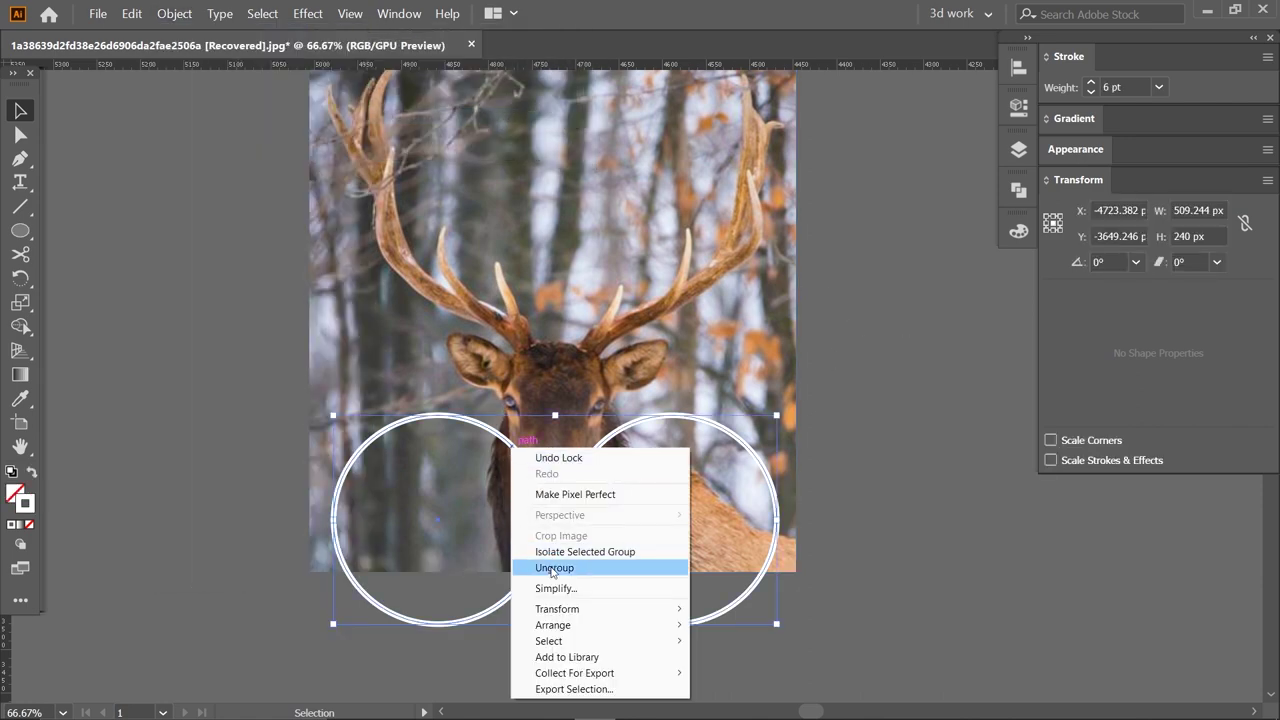
left_click(587, 570)
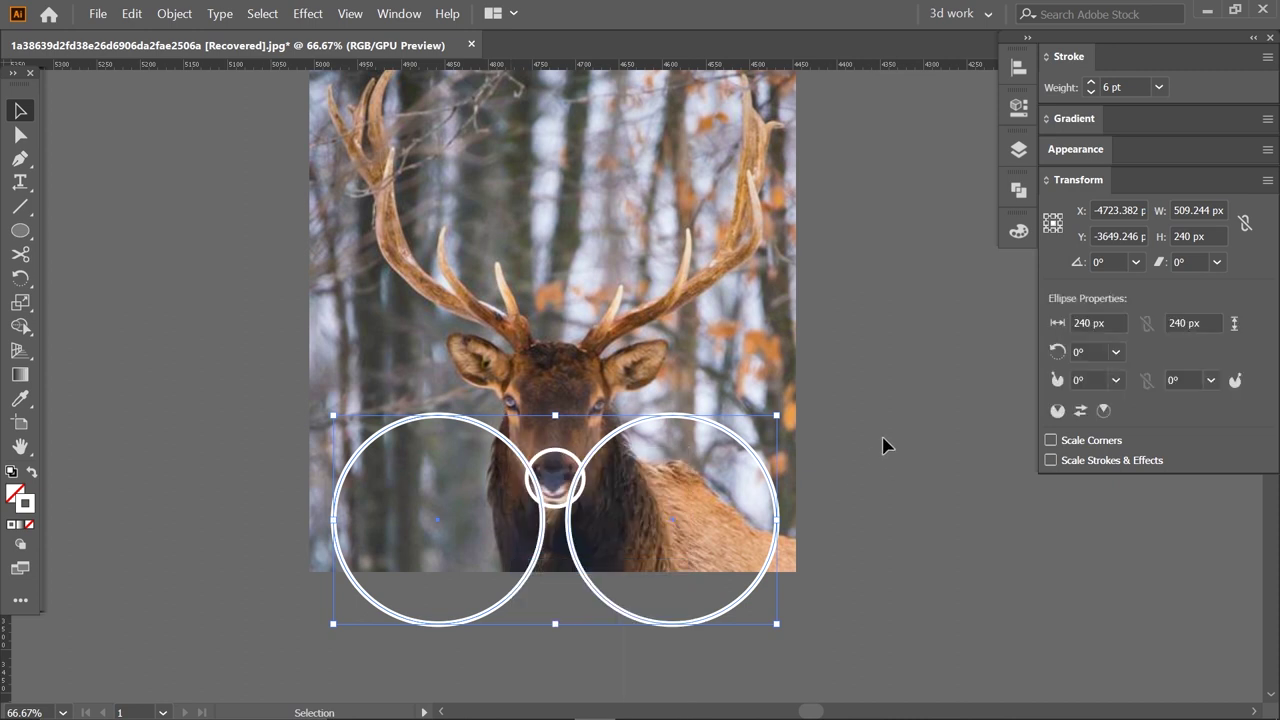
left_click(883, 440)
left_click(513, 452)
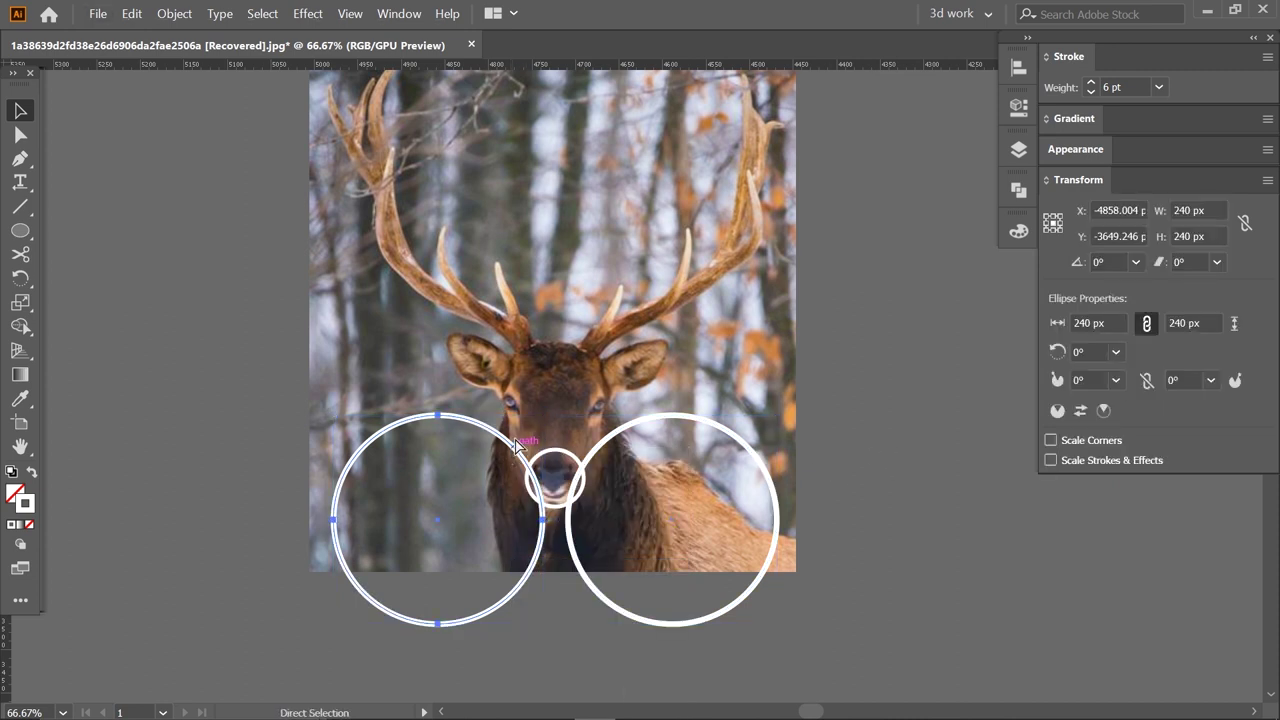
- Alt-drag a copy of the left circle upward and set its width to 450 px
mouse_move(513, 452)
left_mouse_down()
mouse_move(657, 318)
mouse_move(491, 431)
mouse_move(587, 372)
left_mouse_up()
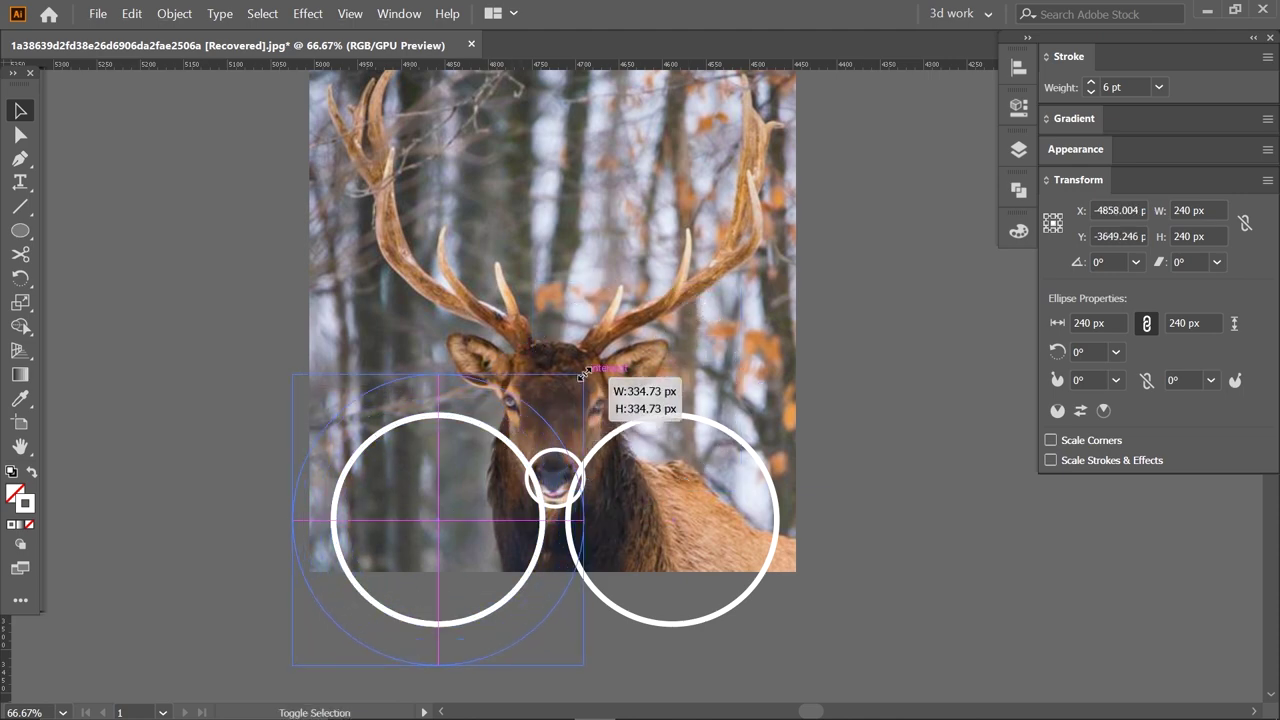
left_click(1106, 322)
type("450")
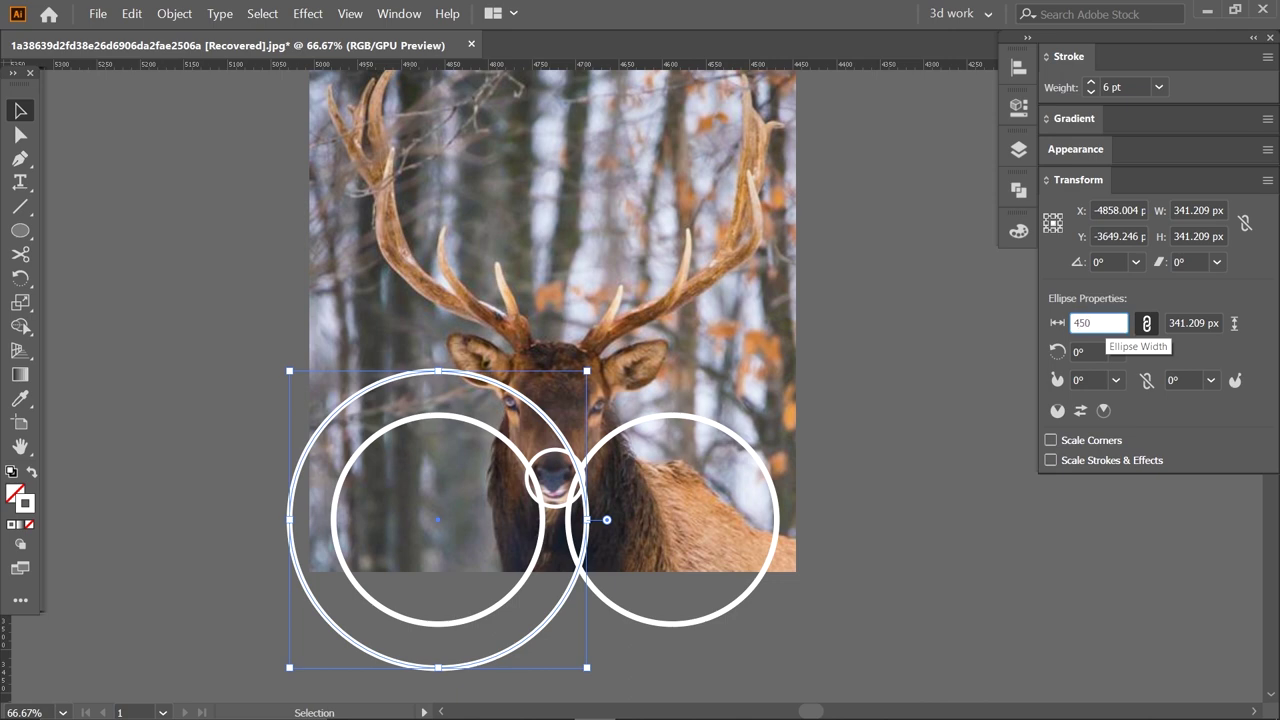
key("Return")
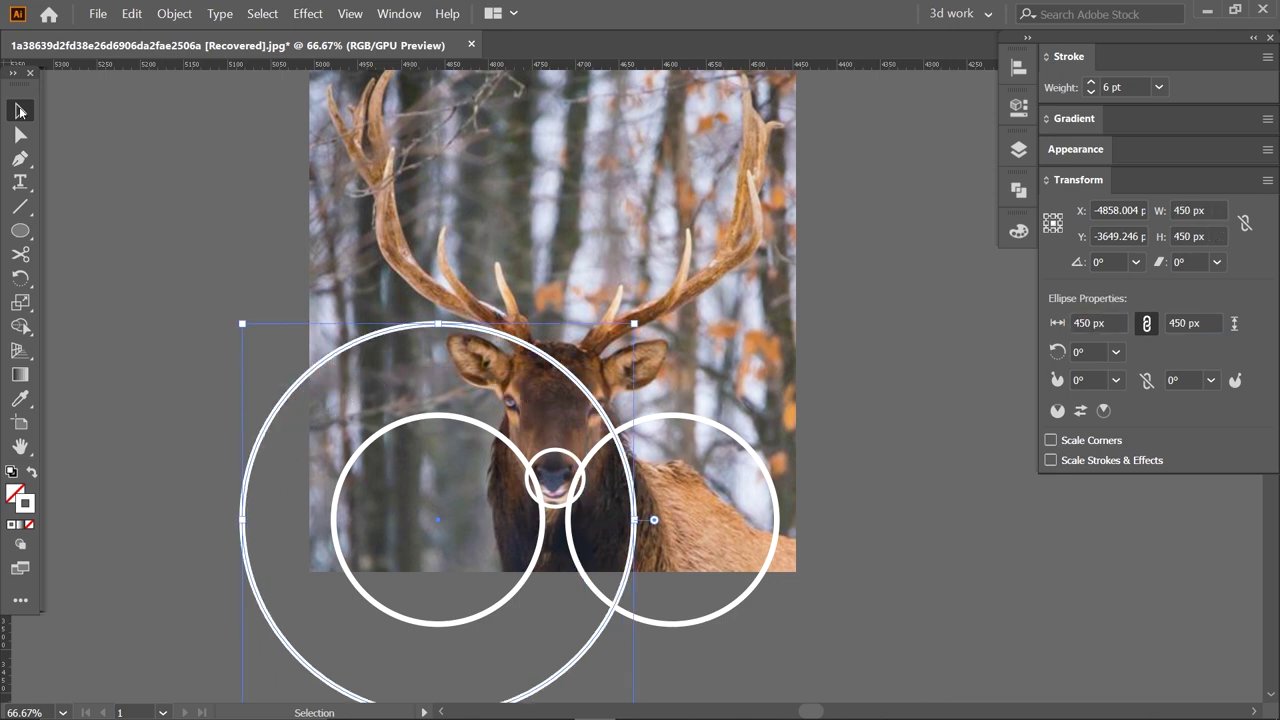
left_click(815, 288)
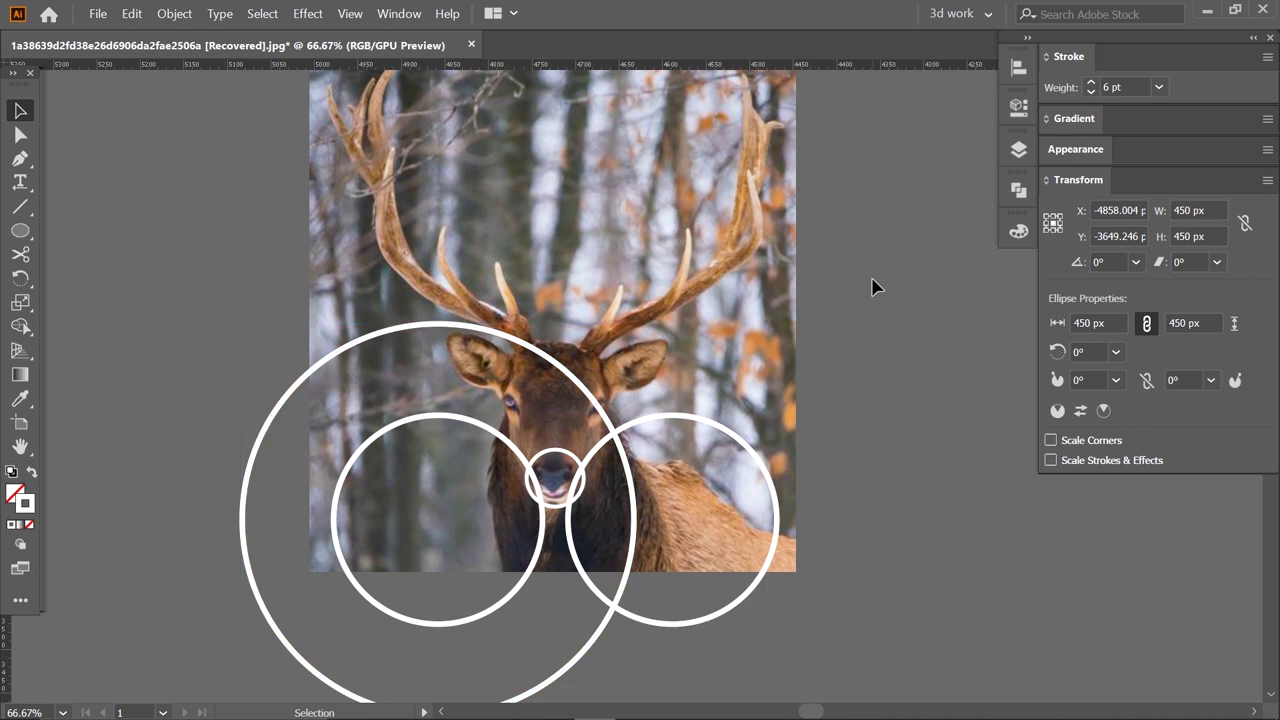
- Draw a line from nose to eye, then copy it up-left and lengthen it to the big circle's top
left_click(27, 208)
left_click_drag(510, 472, 503, 399)
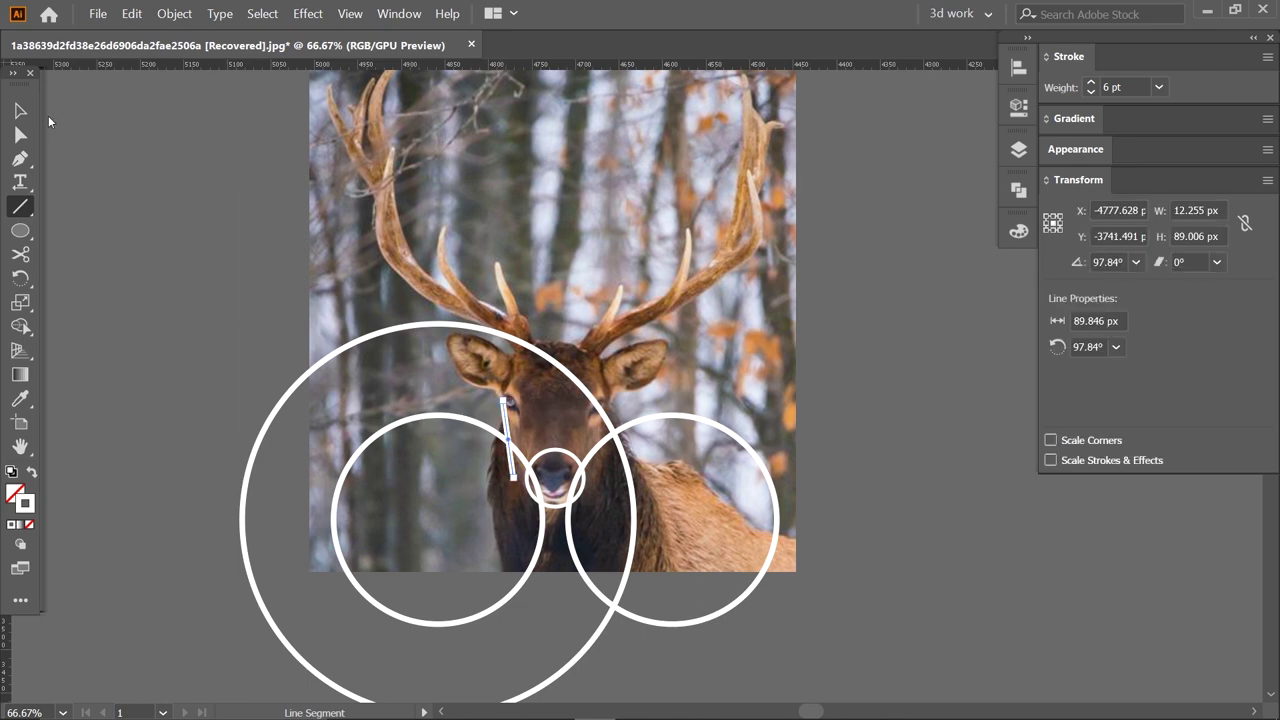
left_click(20, 110)
mouse_move(502, 410)
left_mouse_down()
mouse_move(450, 355)
mouse_move(458, 331)
mouse_move(460, 430)
left_mouse_up()
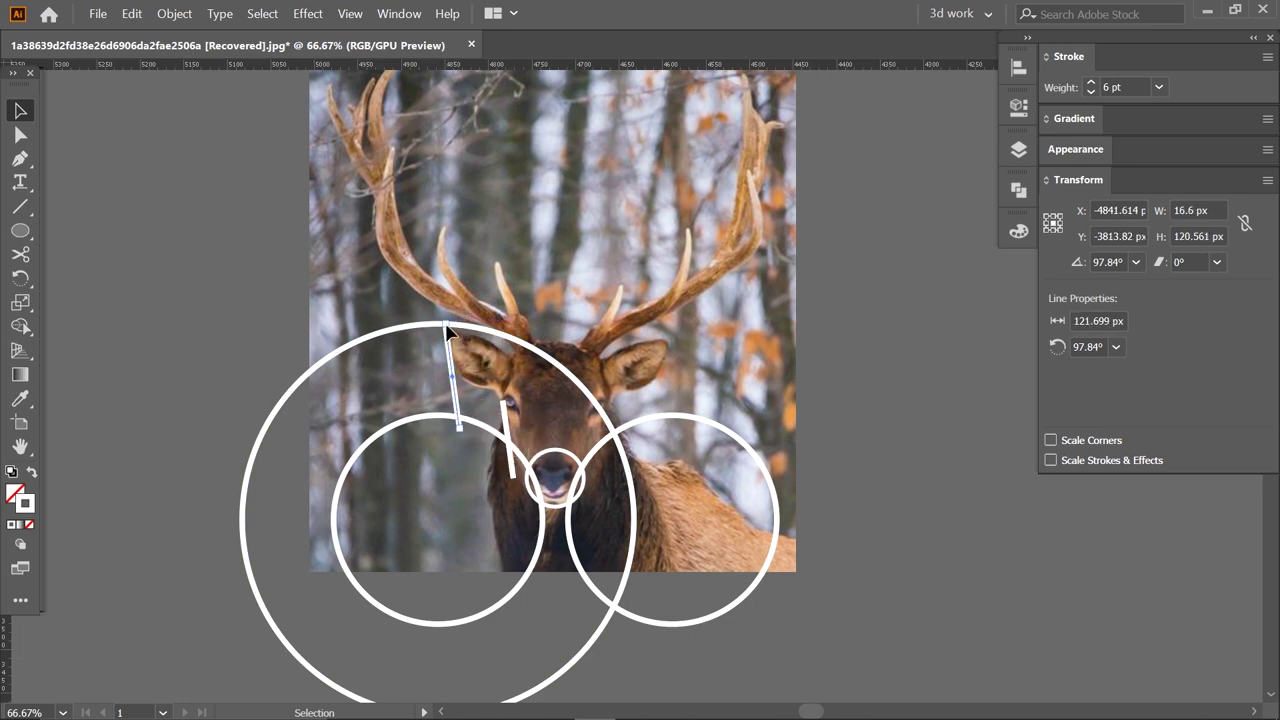
left_click_drag(446, 328, 444, 309)
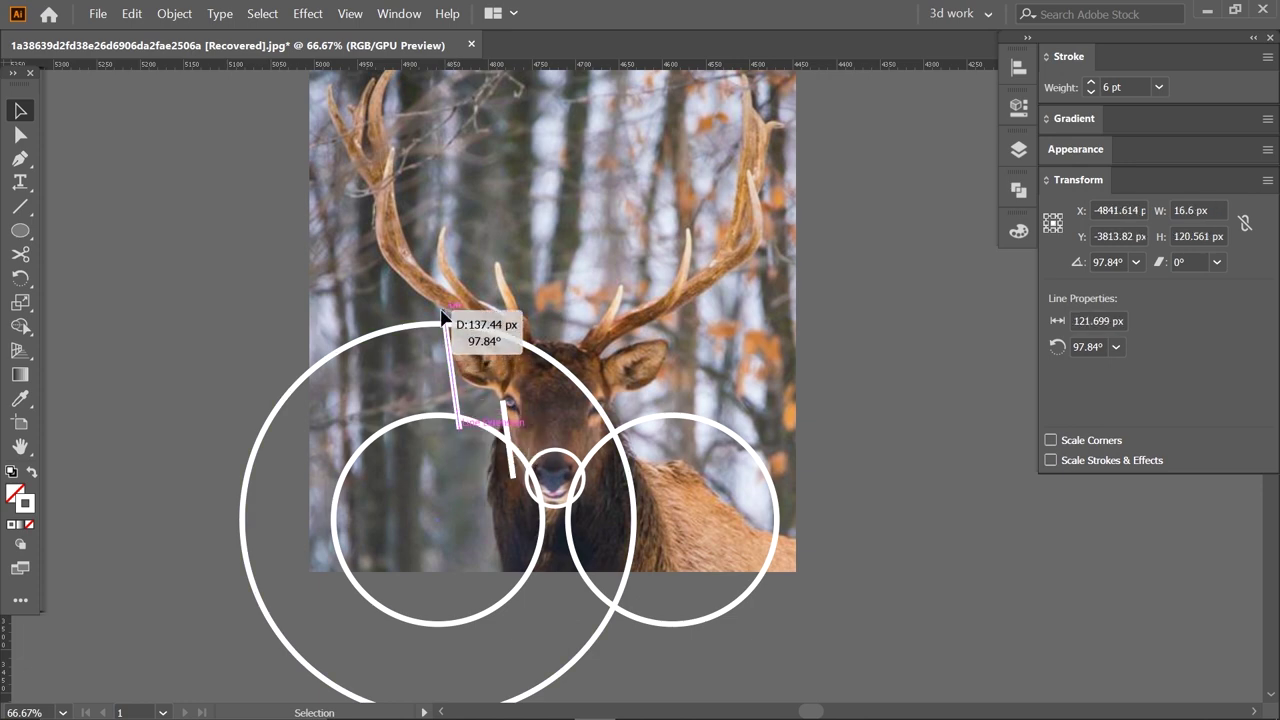
- Draw a short line joining the two lines, then marquee-select all circles and lines
left_click(160, 243)
left_click(20, 206)
left_click_drag(467, 408, 505, 400)
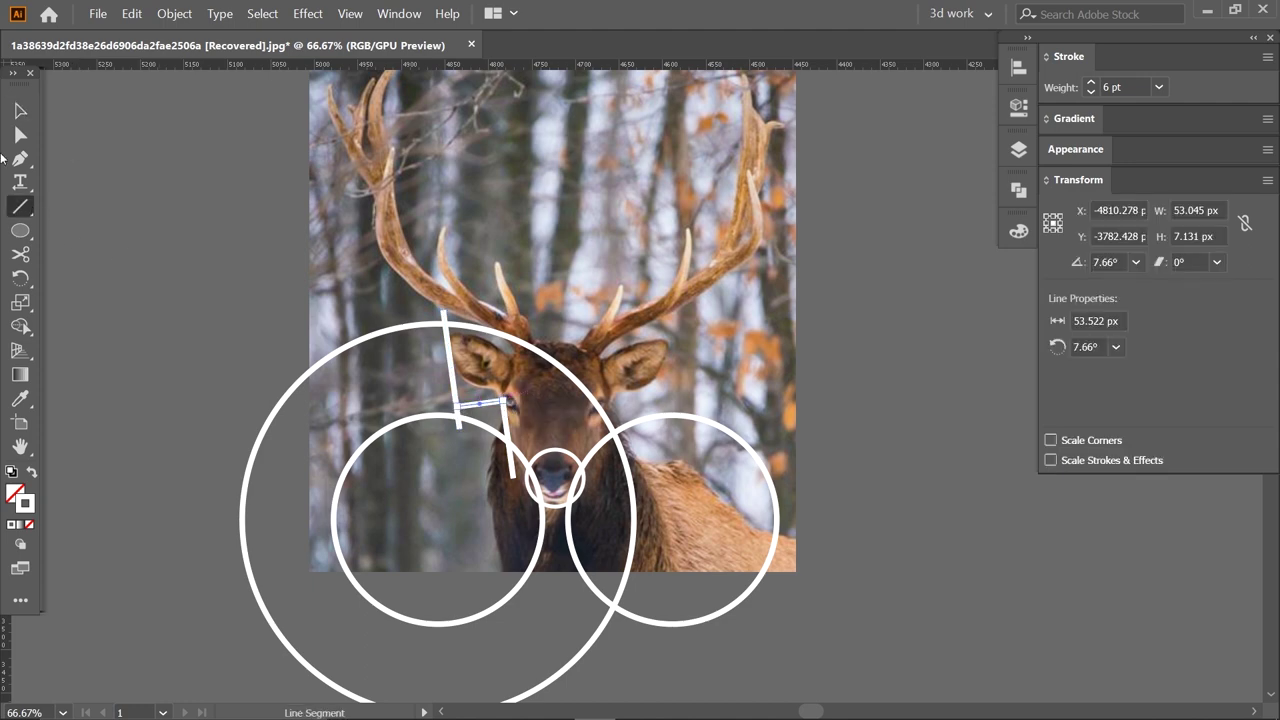
left_click(20, 112)
left_click(875, 290)
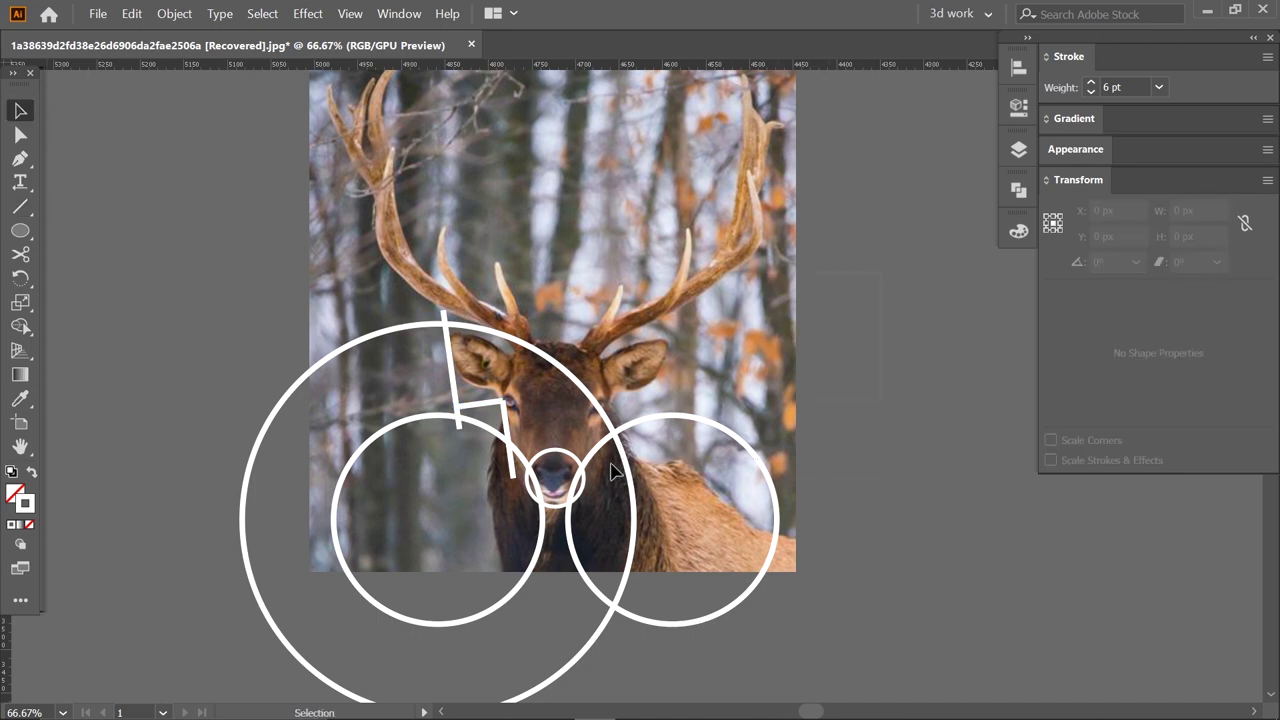
left_click_drag(295, 648, 248, 677)
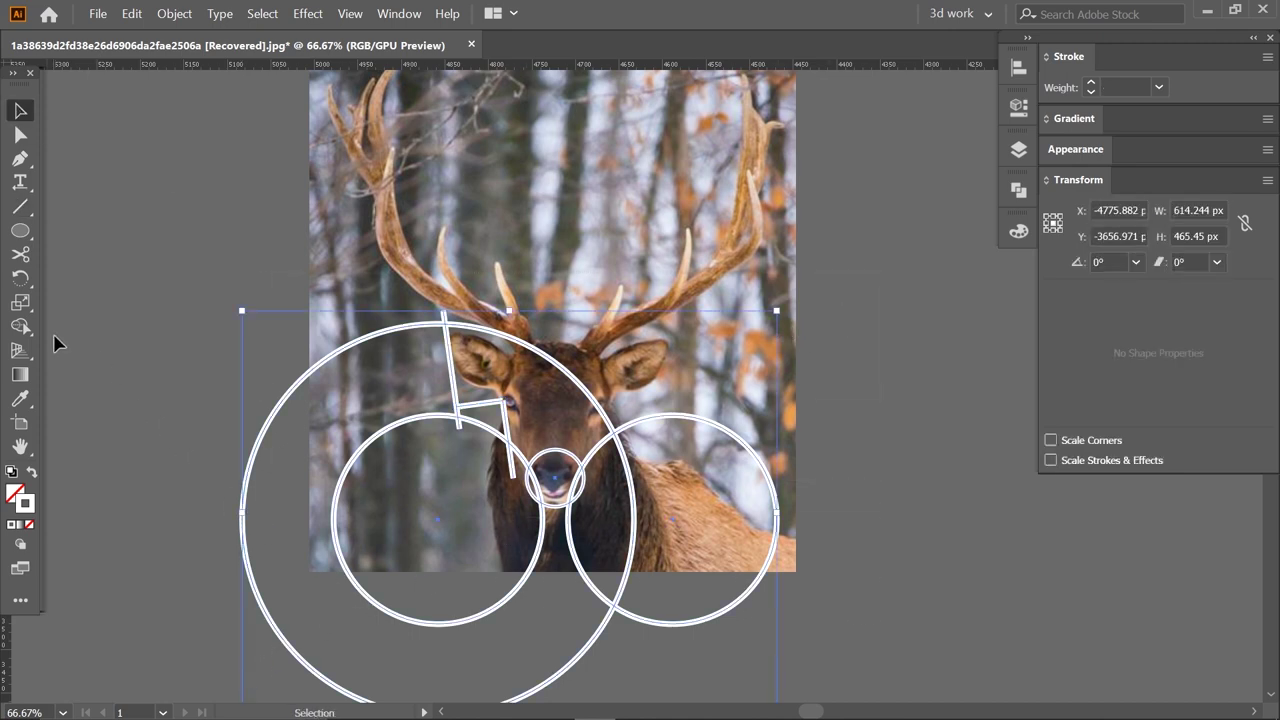
- Merge the face region into one shape with the Shape Builder tool
left_click(20, 326)
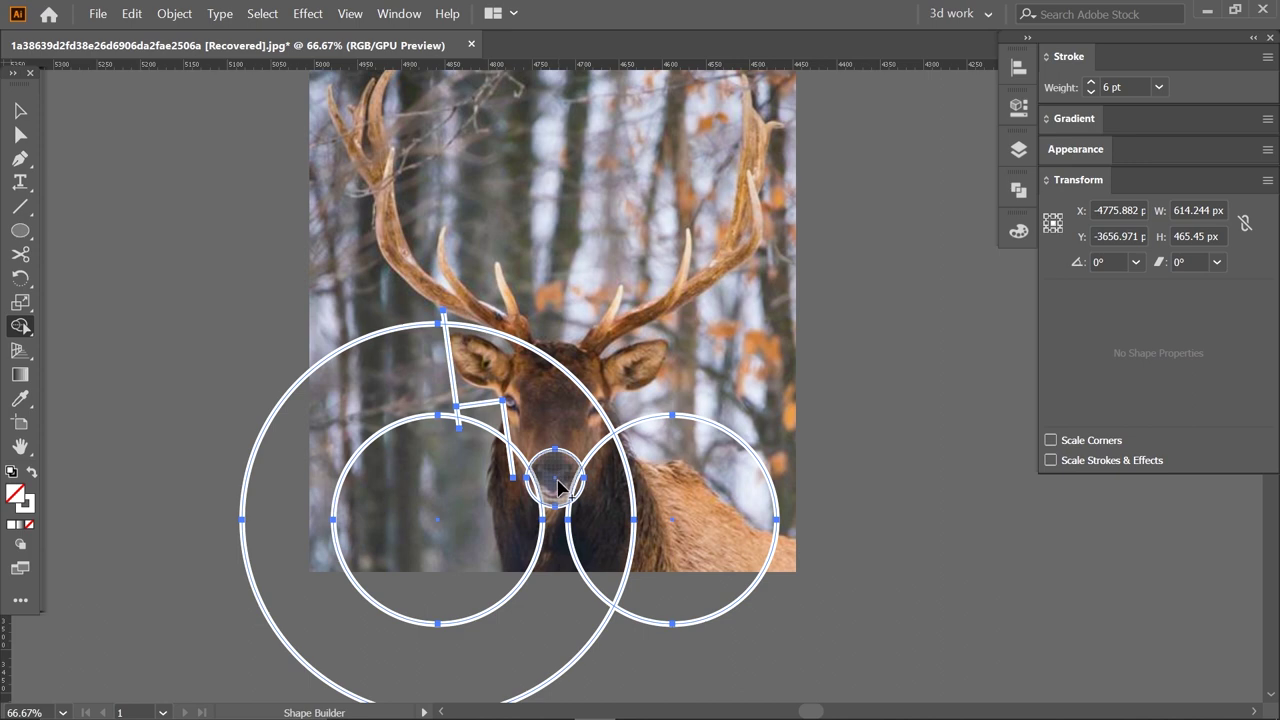
left_click(548, 407)
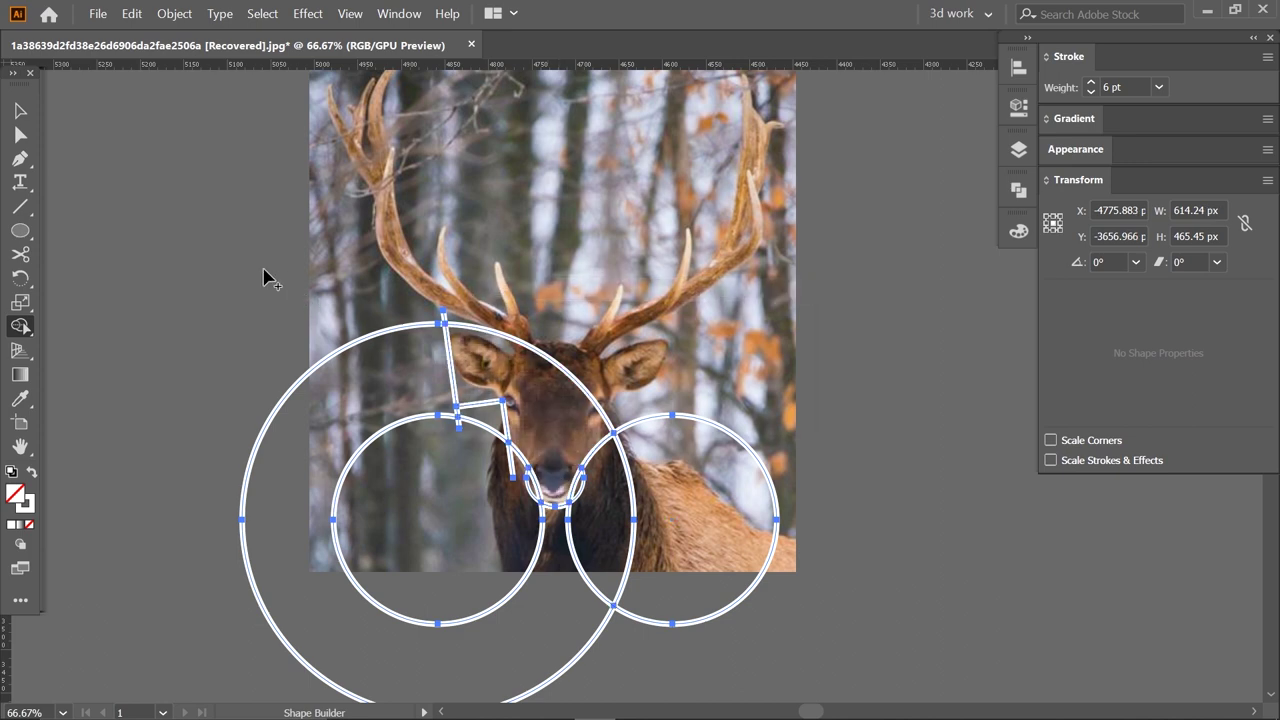
left_click(22, 112)
left_click(206, 286)
- Delete the leftover outer arc, stub, chin arcs and both large circles
left_click(350, 356)
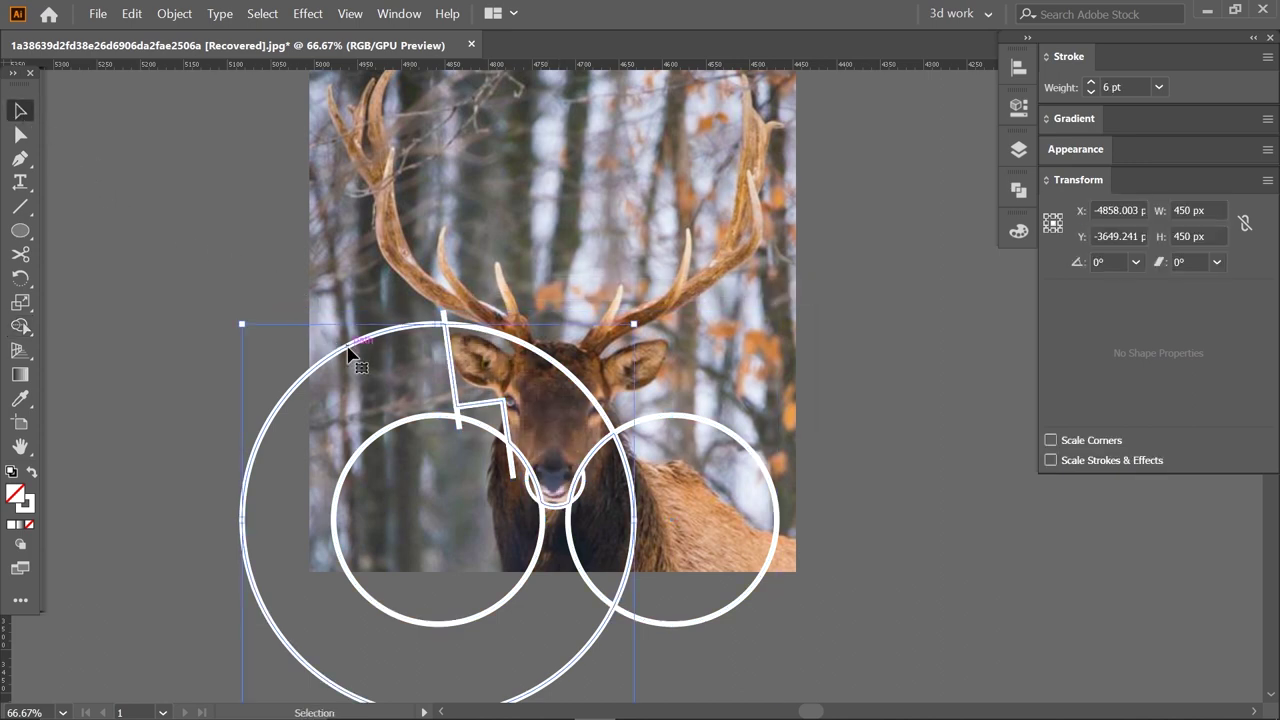
key("Delete")
left_click(385, 428)
key("Delete")
left_click(457, 420)
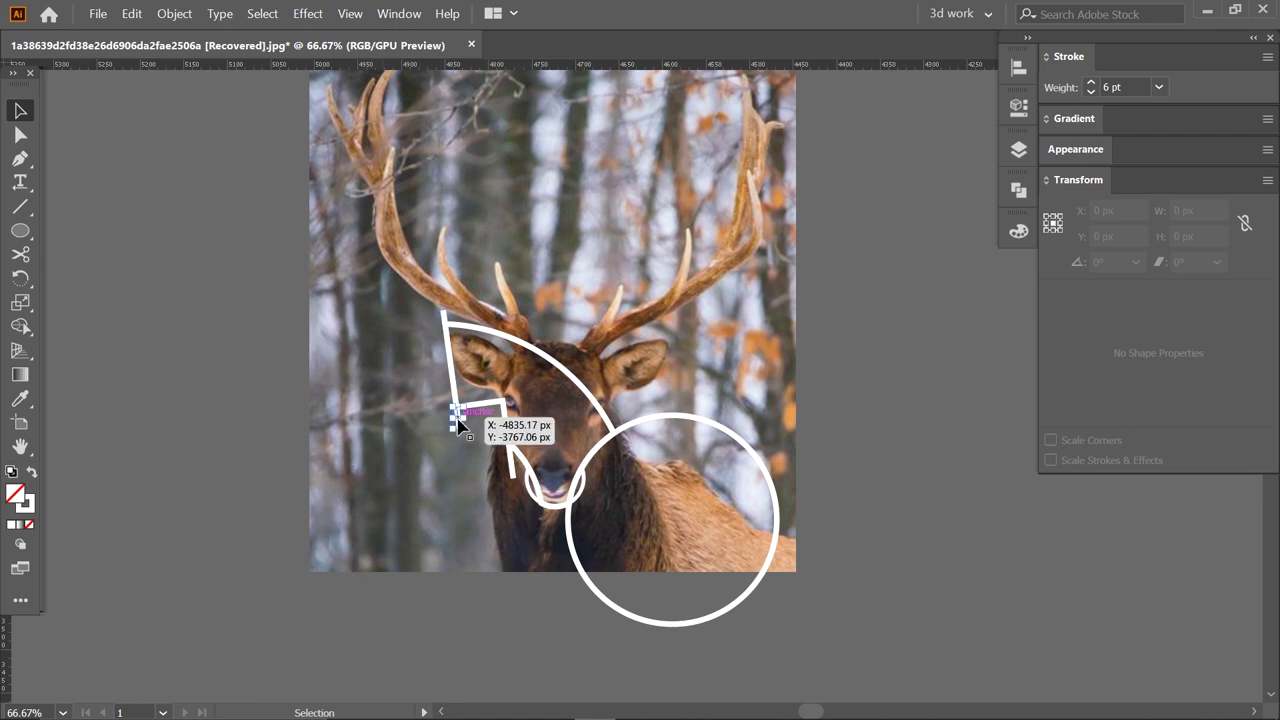
key("Delete")
left_click(508, 462)
key("Delete")
left_click(540, 488)
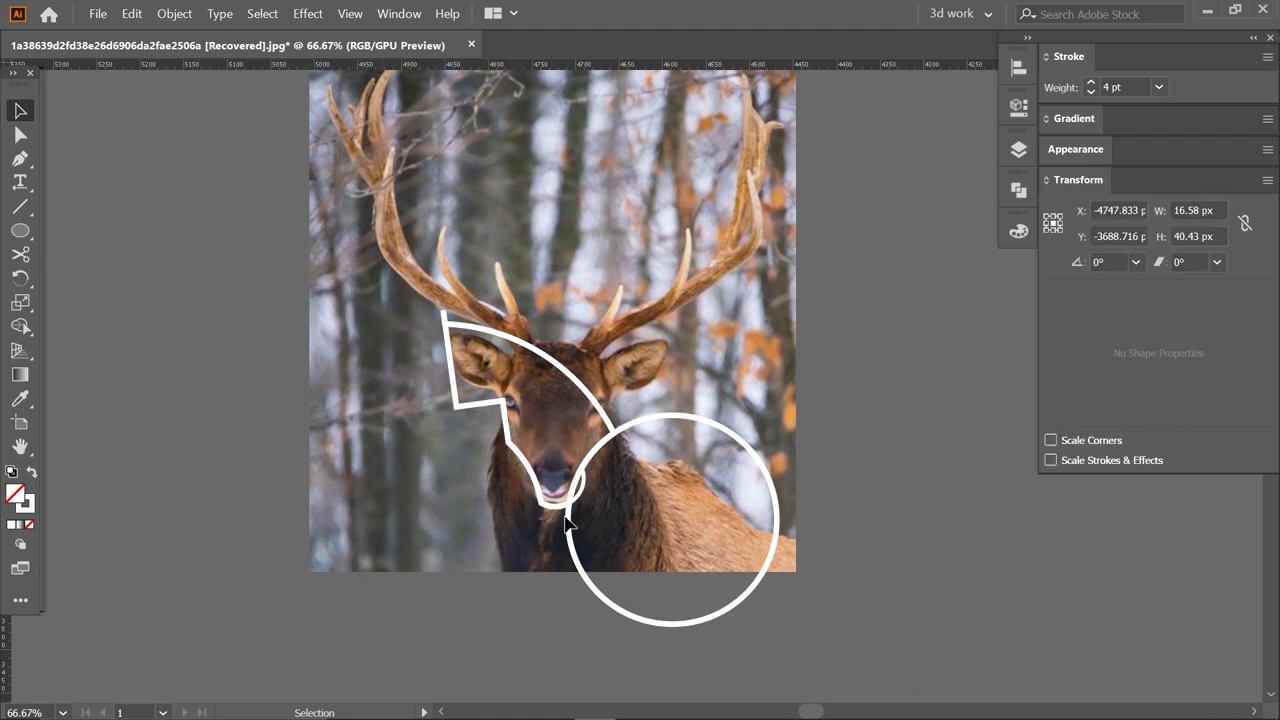
key("Delete")
left_click(578, 488)
key("Delete")
left_click(569, 532)
key("Delete")
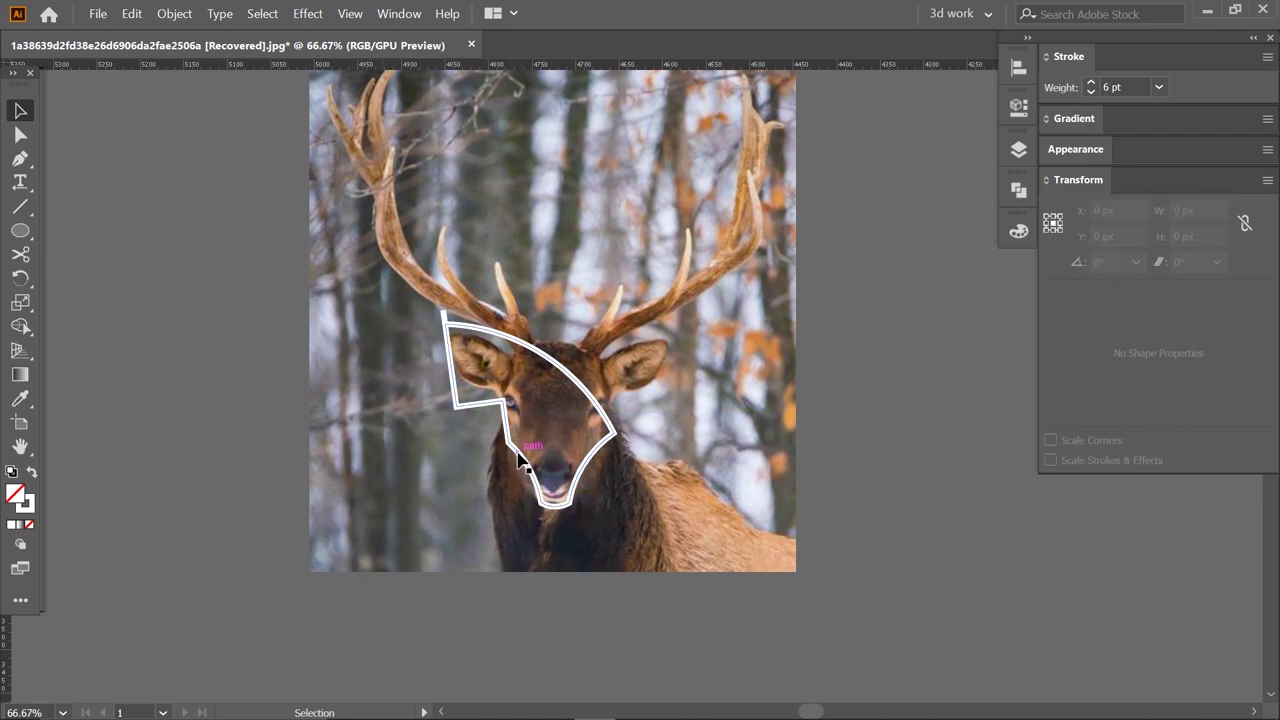
- Draw a 240 px circle and place it below the face's left side
key("l")
left_click(326, 432)
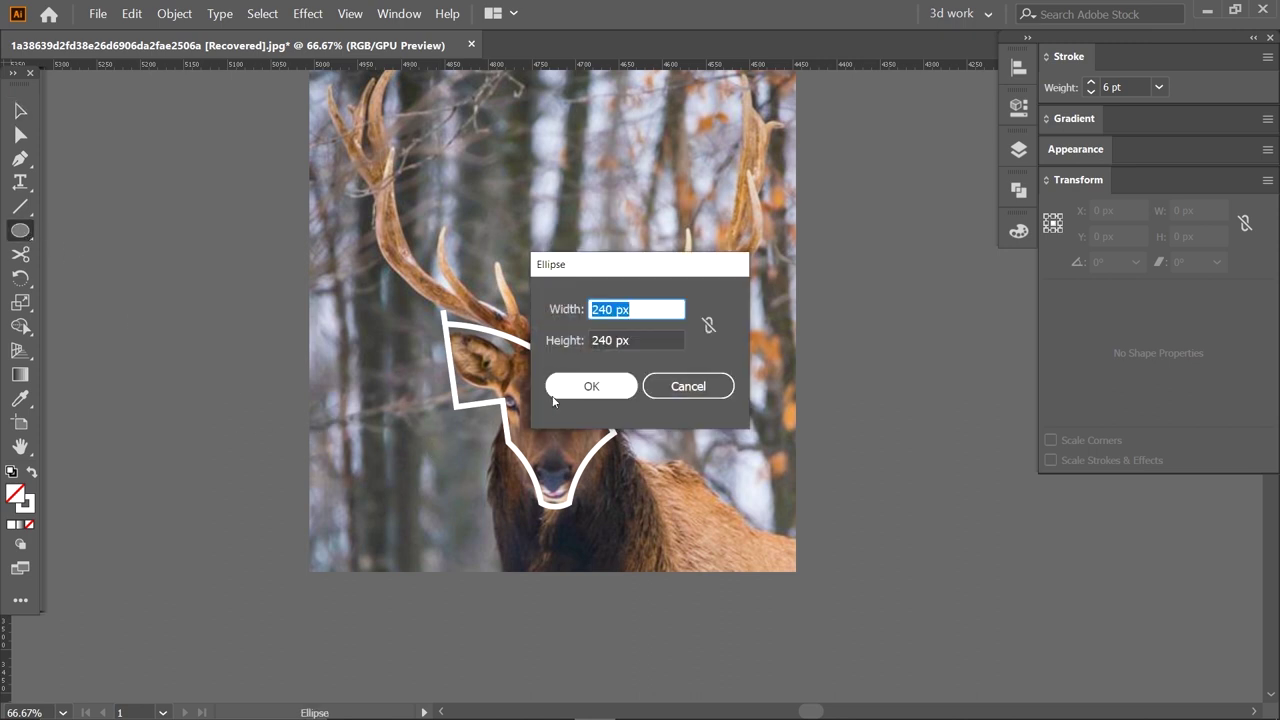
left_click(591, 385)
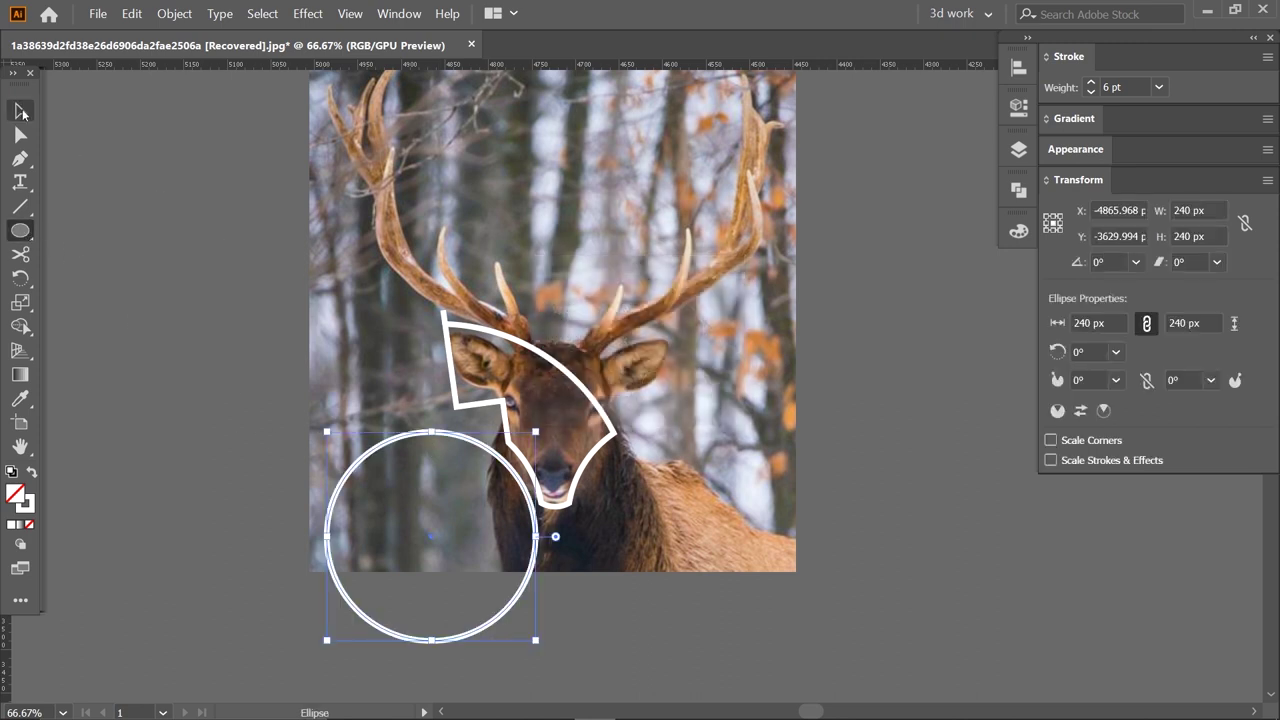
left_click(21, 112)
left_click_drag(498, 455, 505, 440)
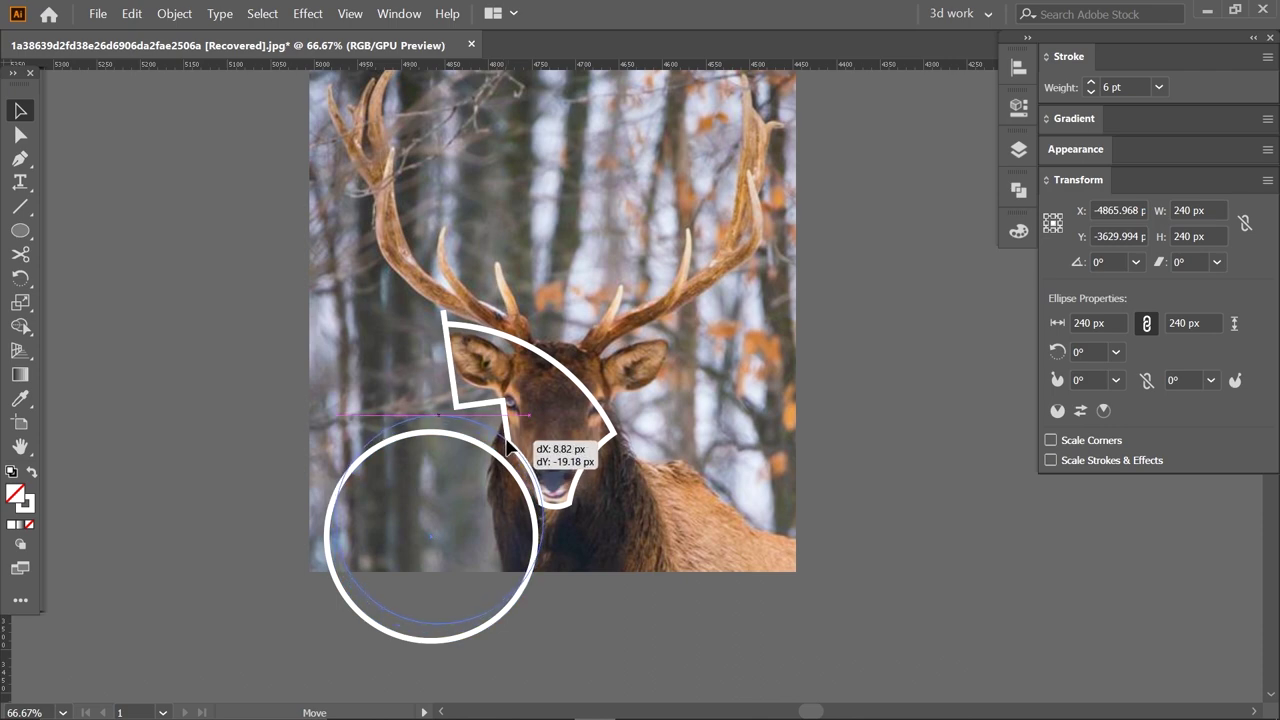
left_click_drag(505, 442, 508, 445)
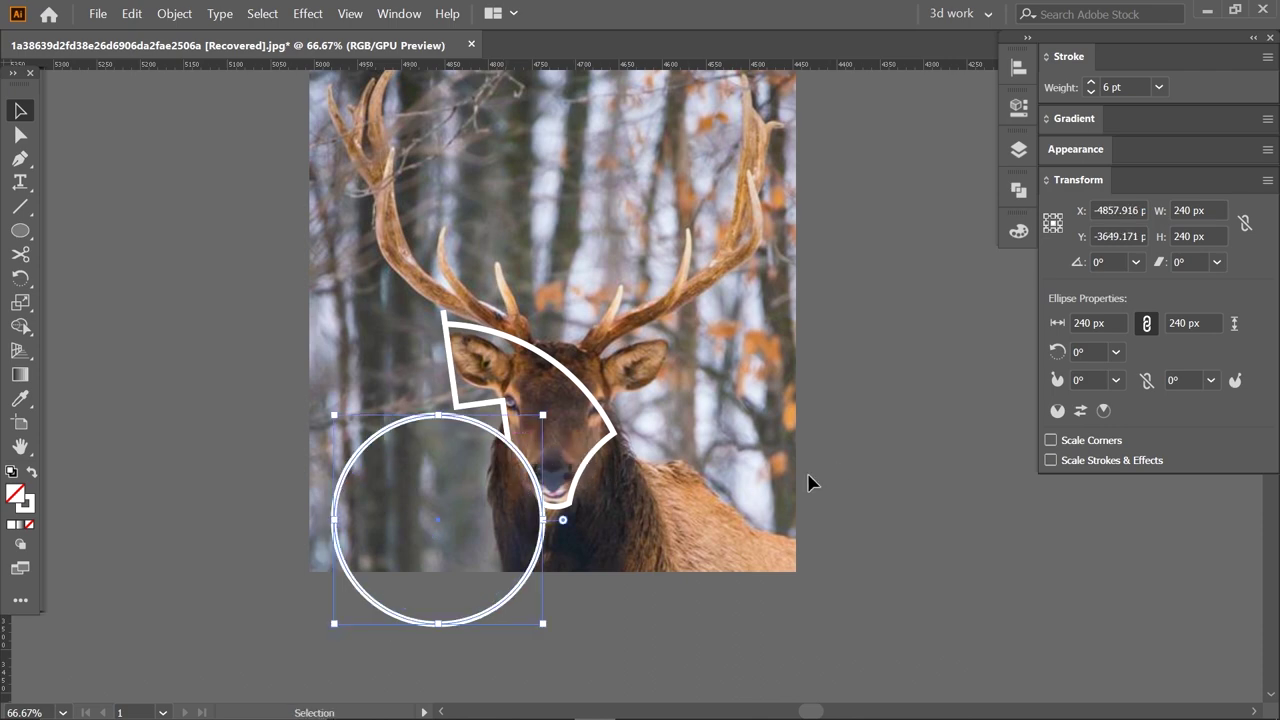
- Widen the circle to 260 then 280 px, and add a centred 300 px copy
left_click(1087, 323)
type("260")
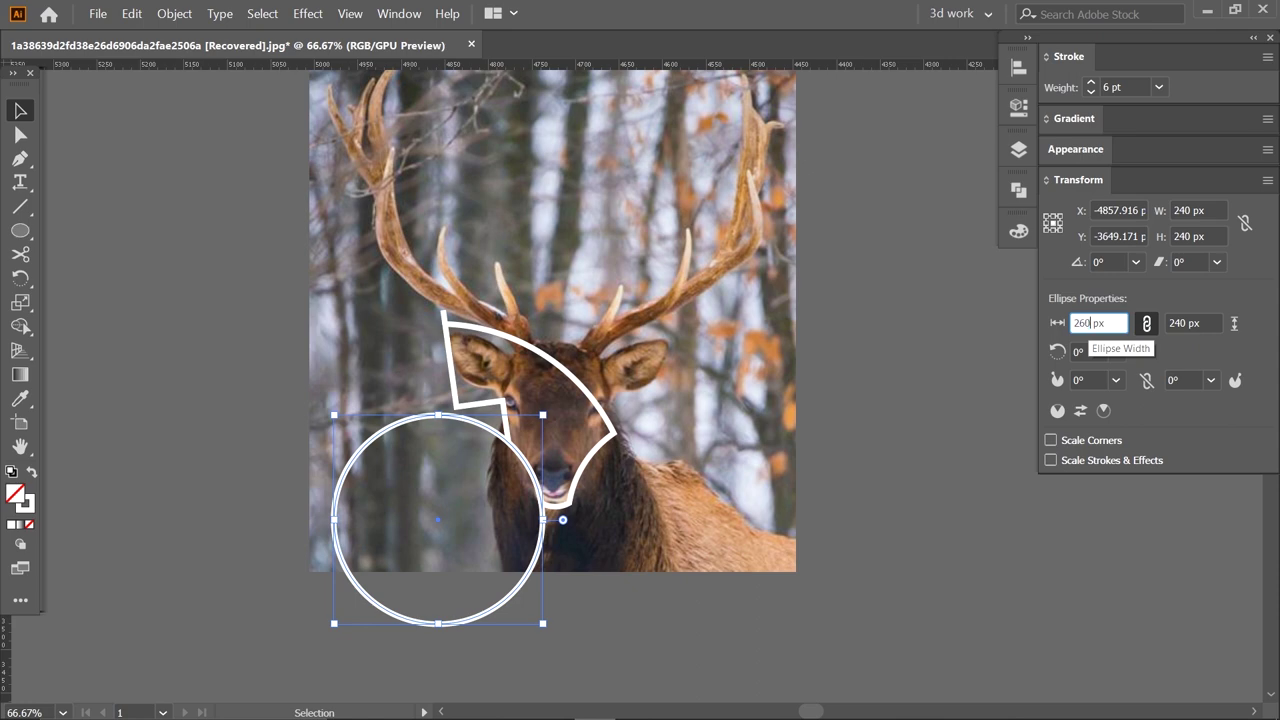
key("Return")
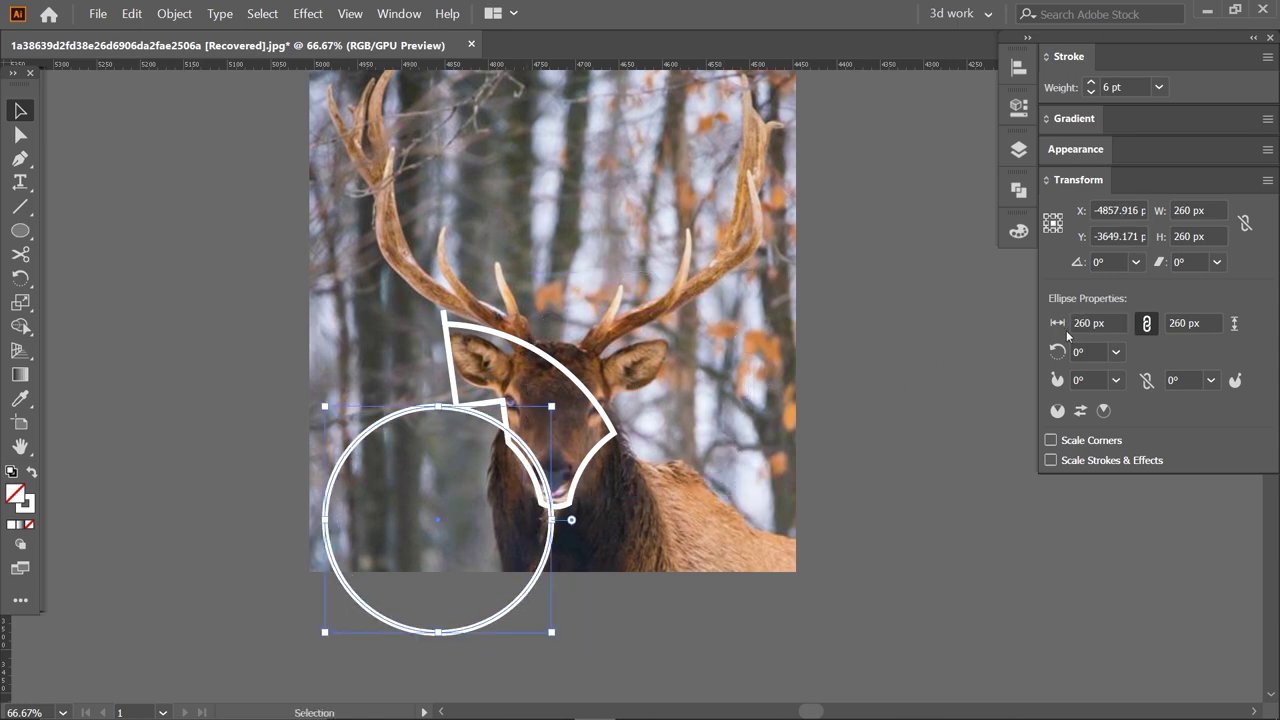
double_click(1082, 323)
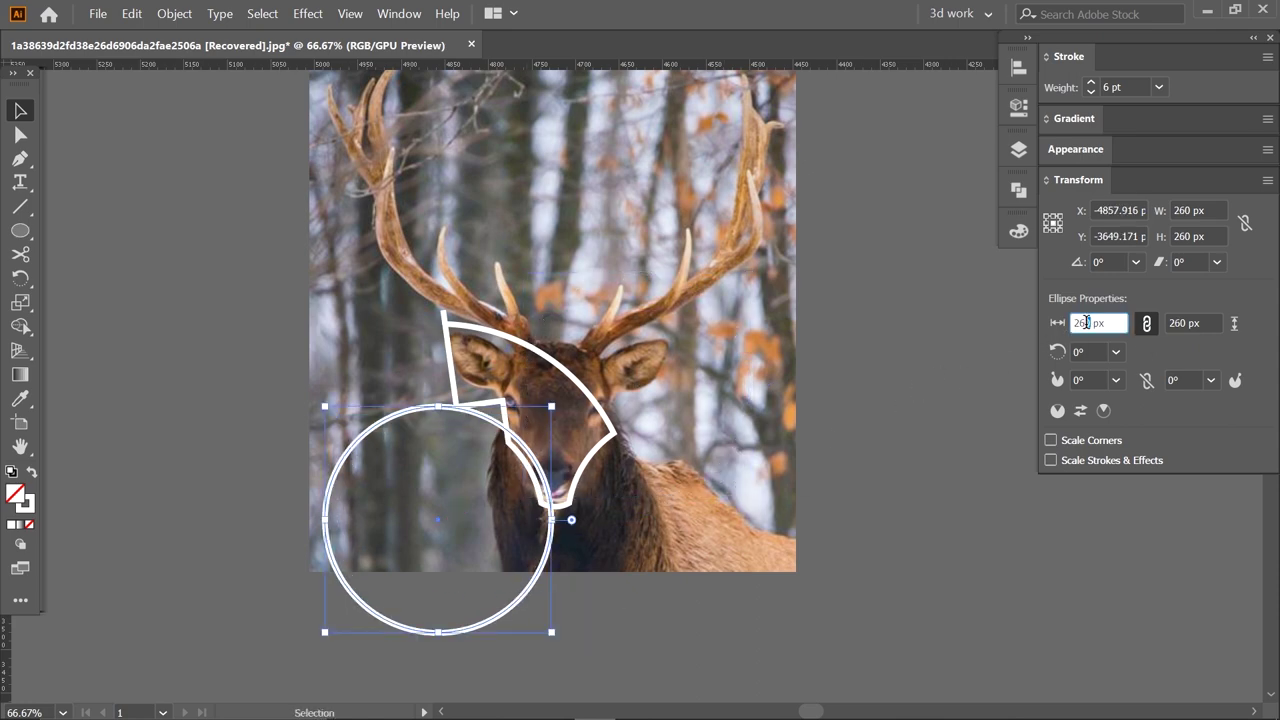
key("Return")
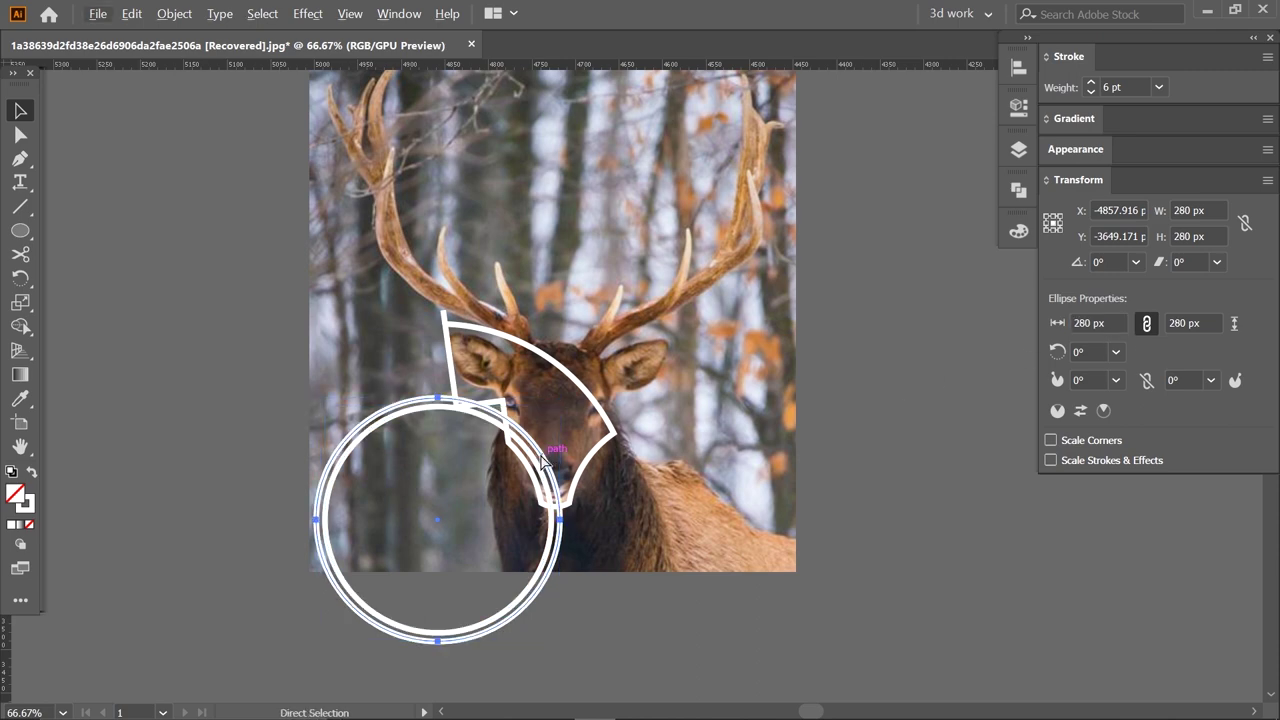
key("ctrl+v")
left_click_drag(750, 330, 551, 464)
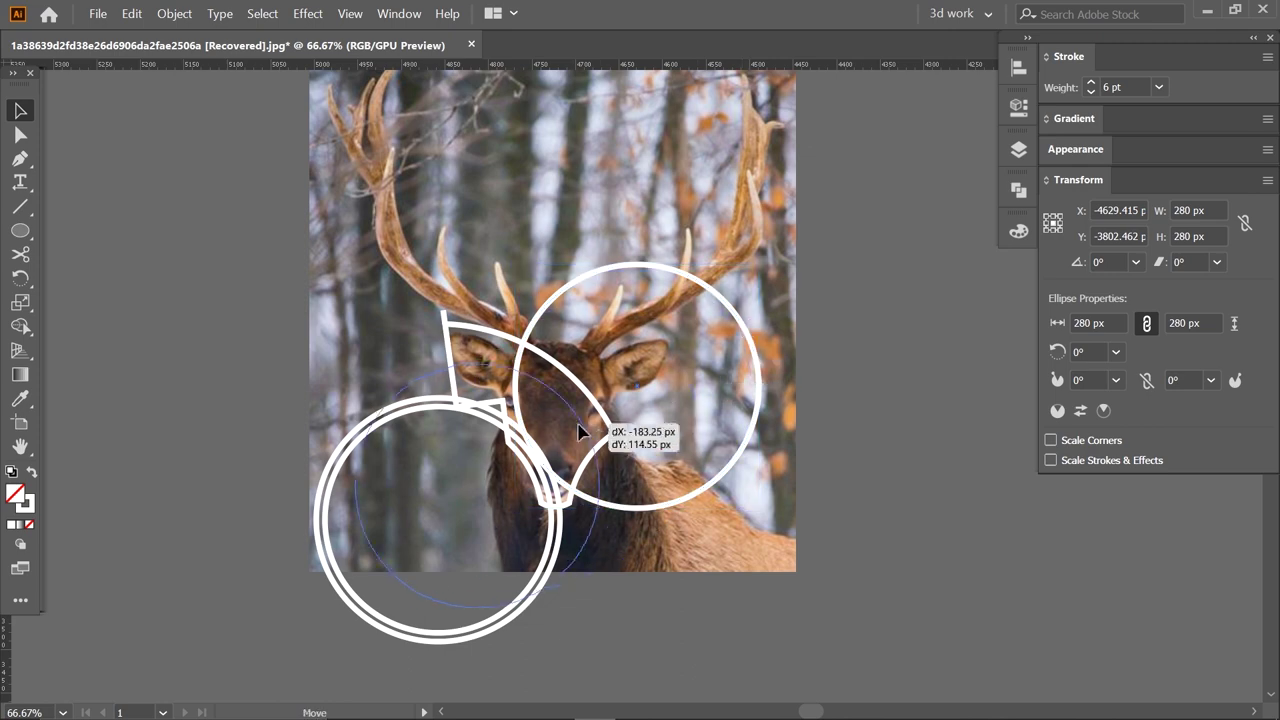
left_click(1090, 322)
type("300")
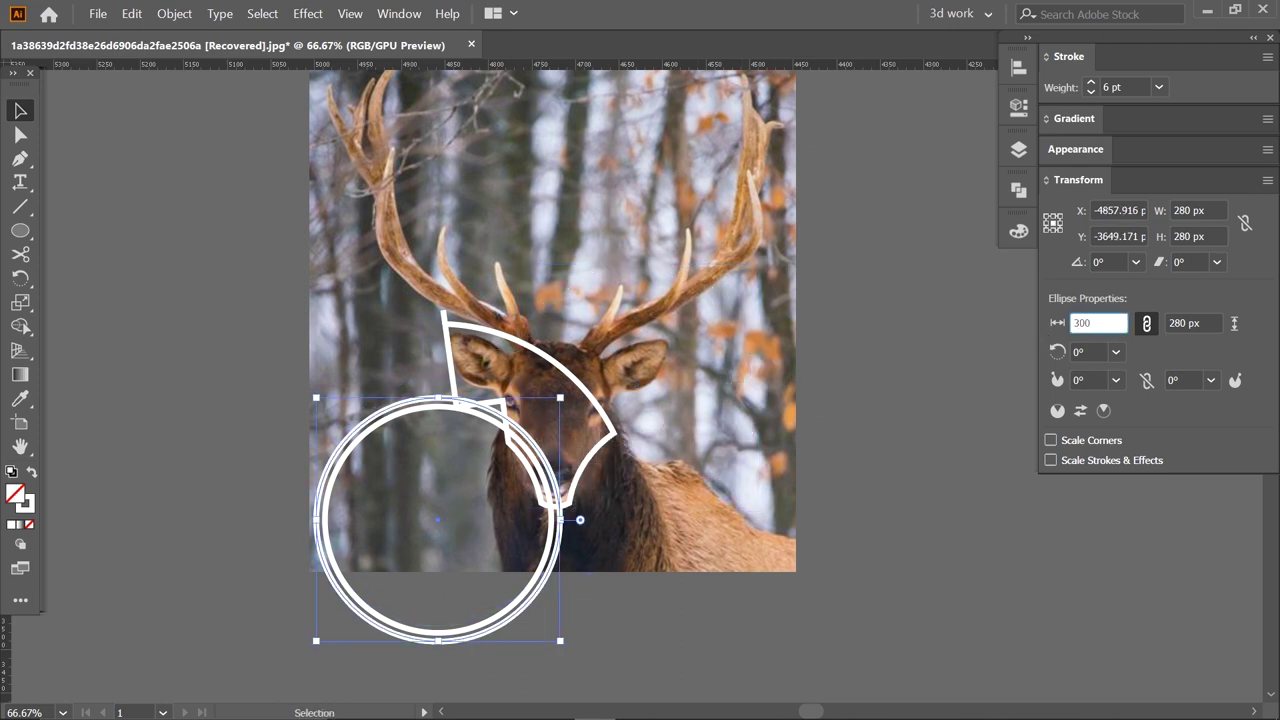
key("Return")
- Add concentric ring copies at 320 px and 340 px centred on the stack
key("ctrl+c")
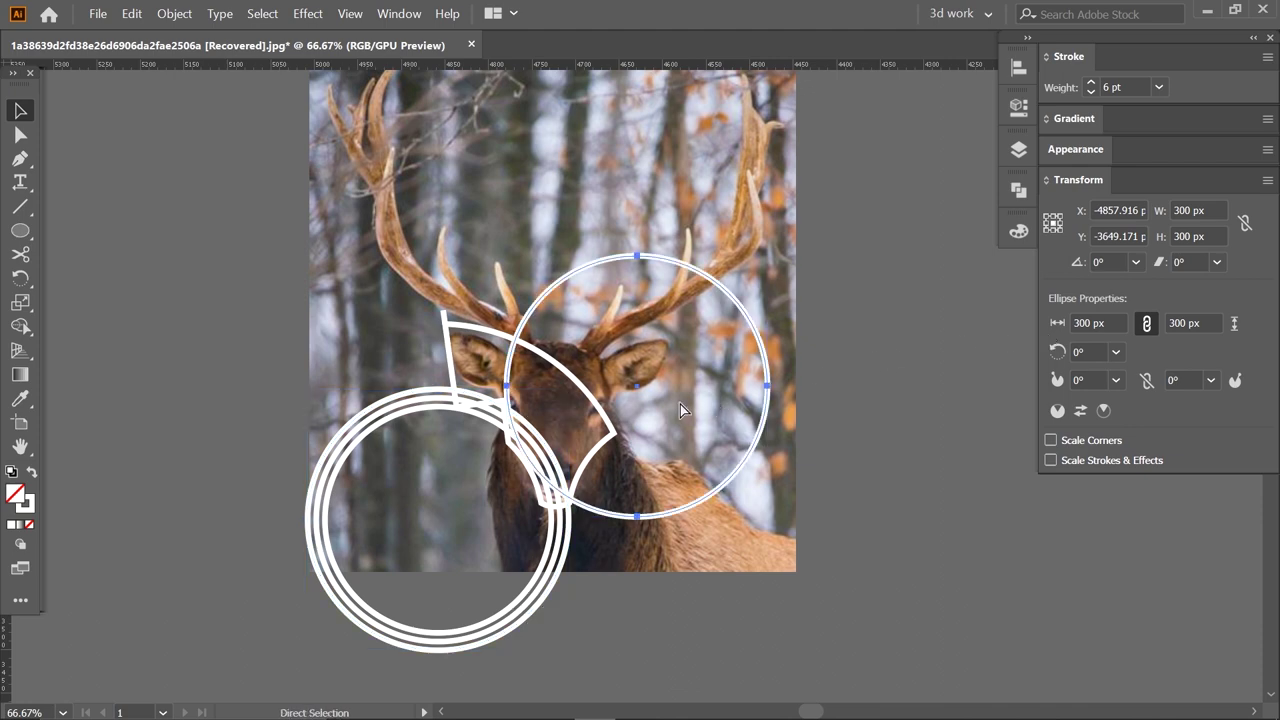
key("ctrl+v")
left_click_drag(755, 330, 551, 464)
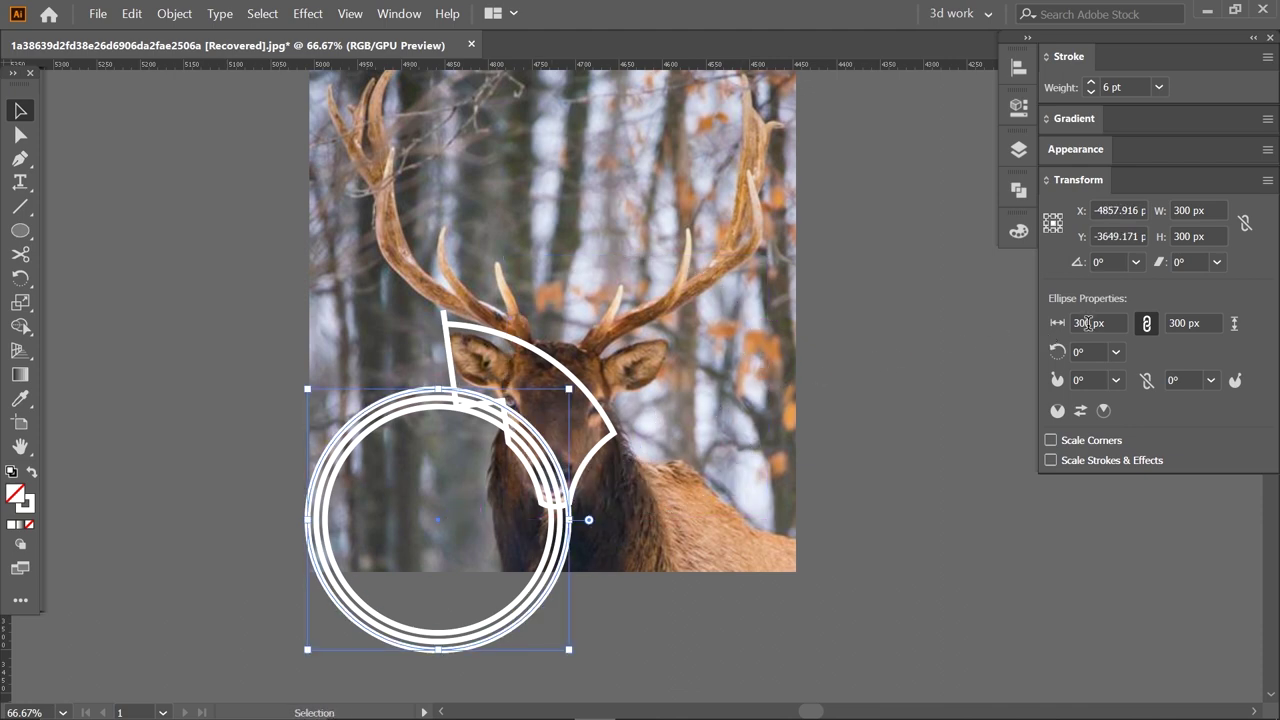
double_click(1088, 323)
type("320")
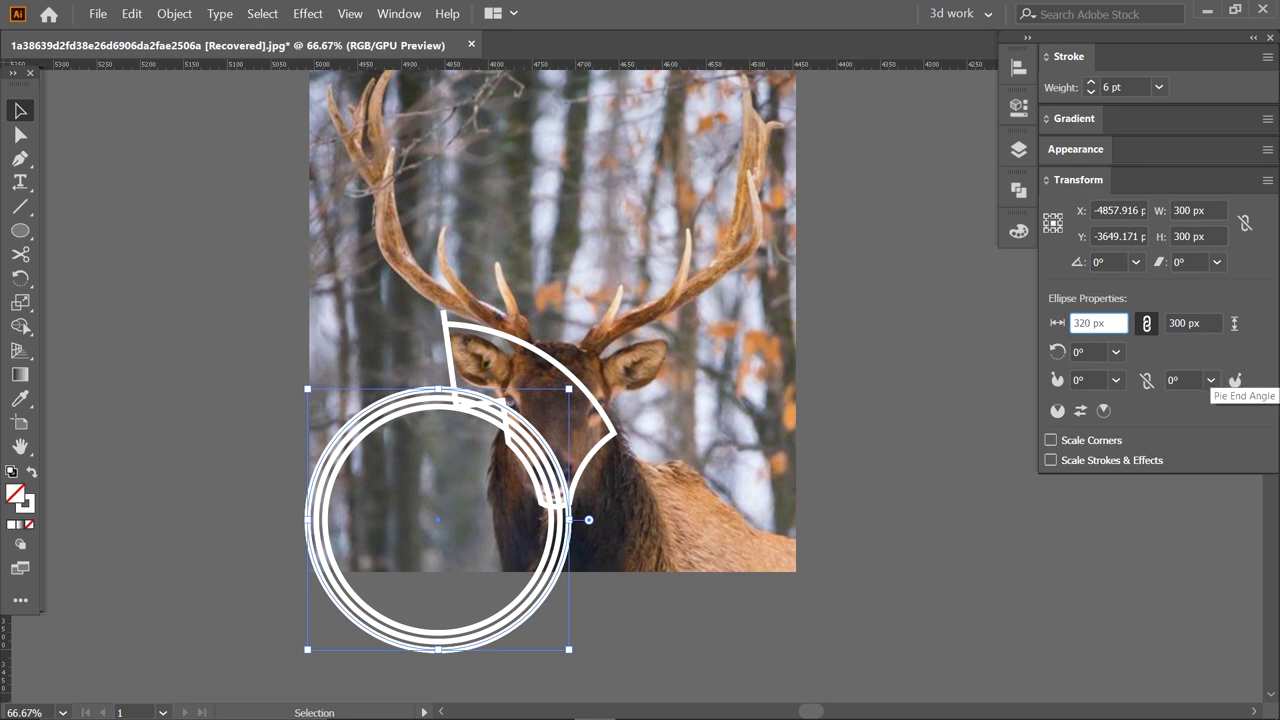
key("Return")
key("ctrl")
key("ctrl+z")
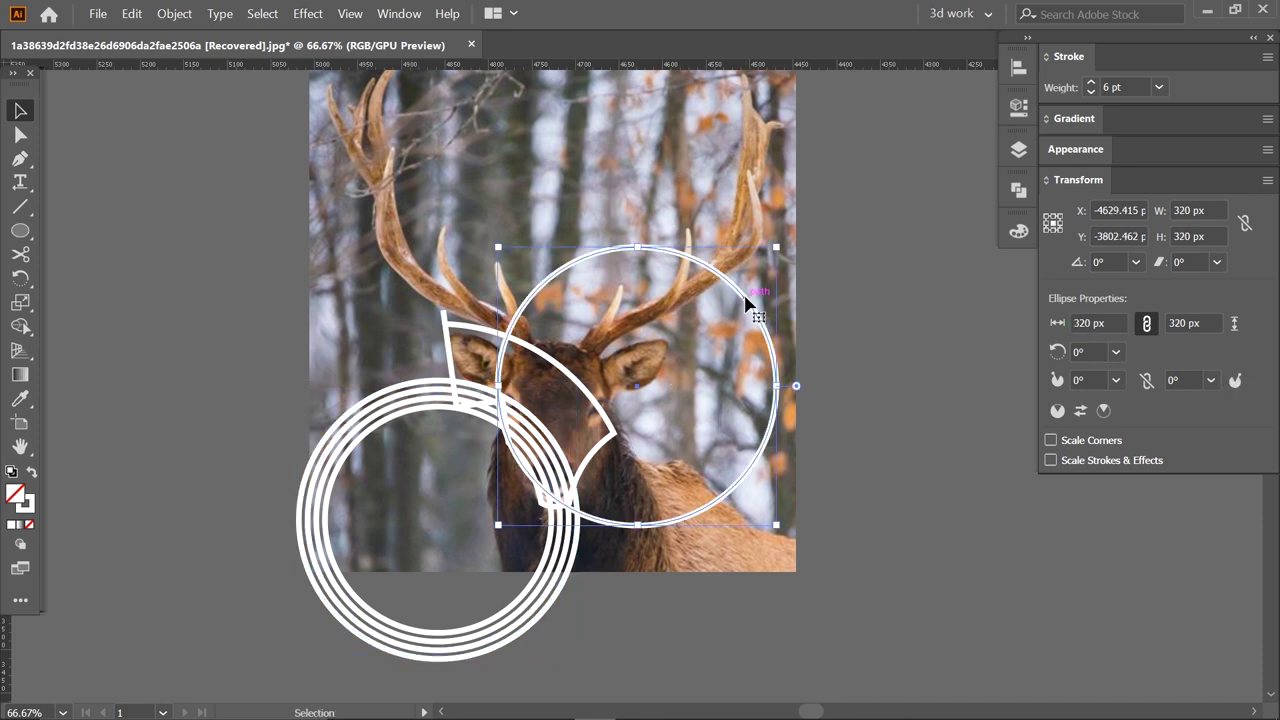
left_click_drag(745, 300, 545, 437)
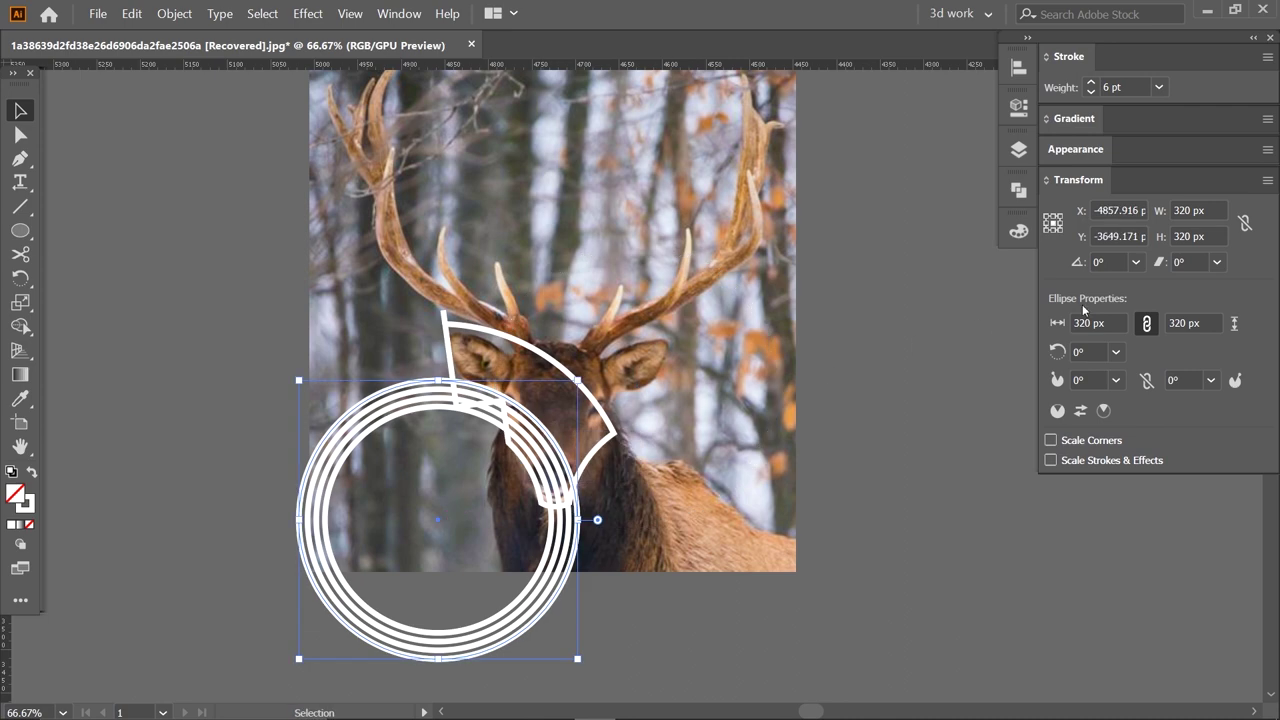
double_click(1090, 322)
type("340")
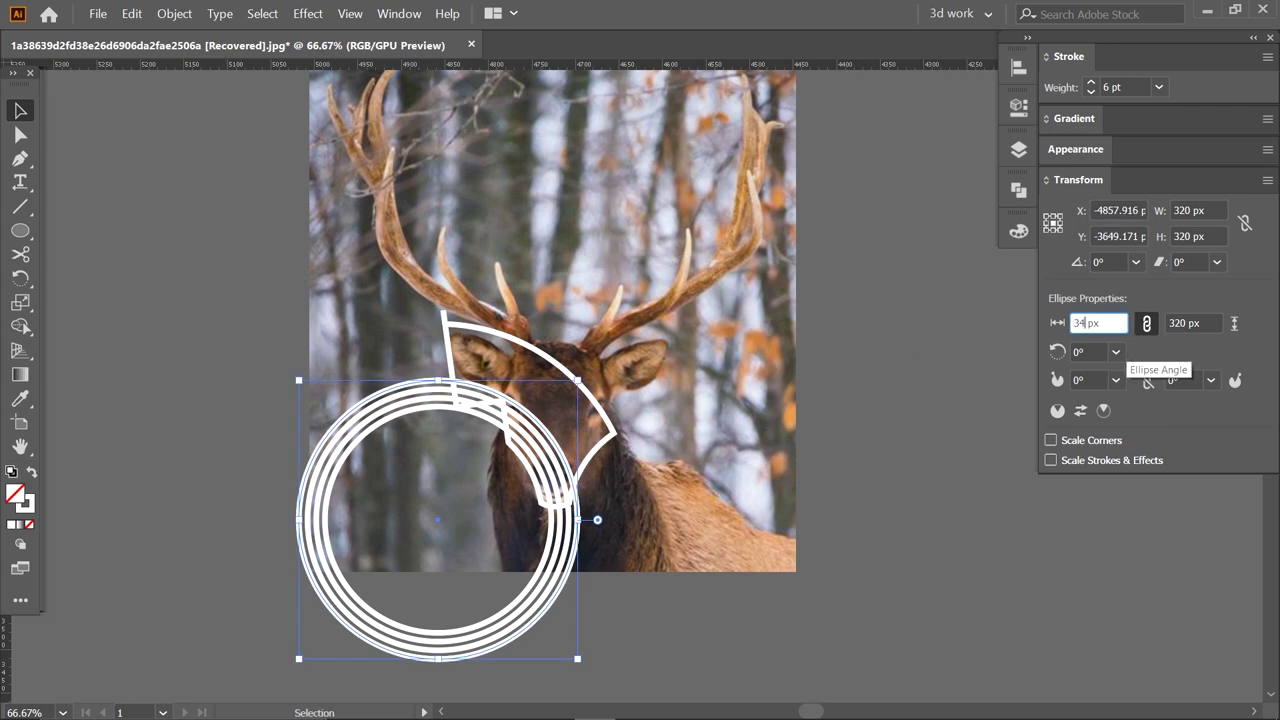
key("Return")
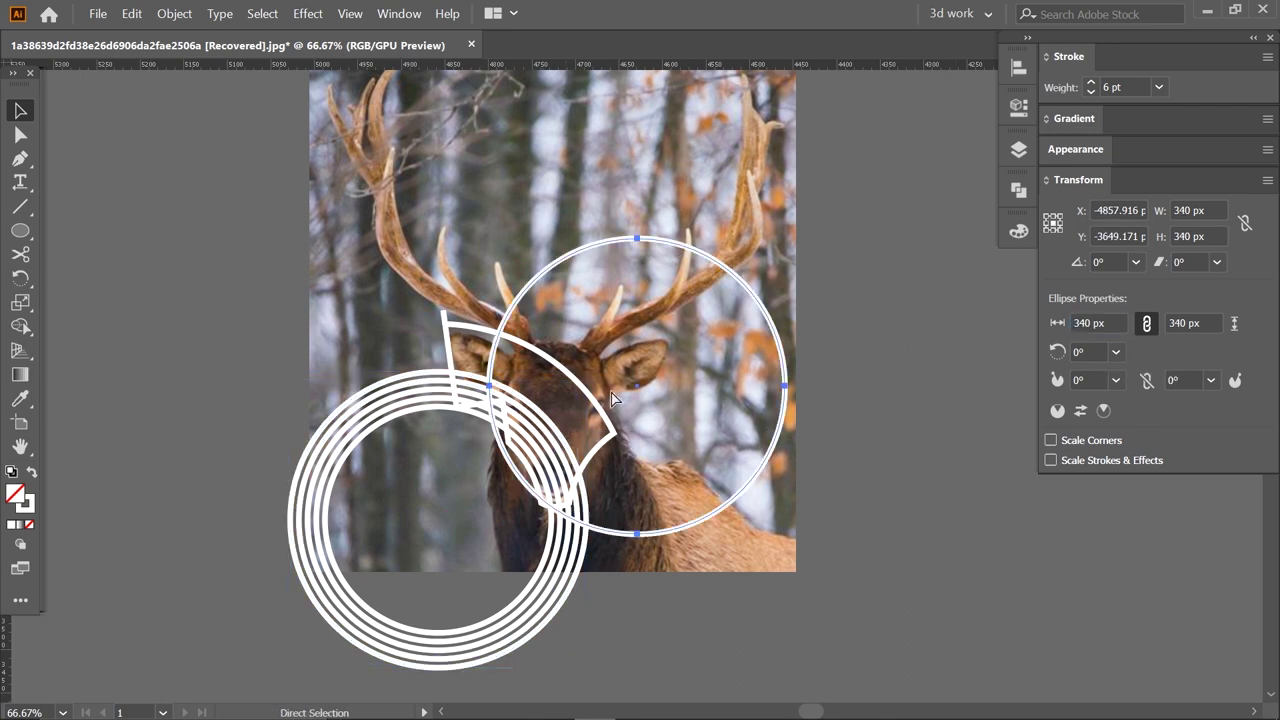
mouse_move(572, 430)
left_mouse_down()
mouse_move(757, 303)
mouse_move(572, 430)
left_mouse_up()
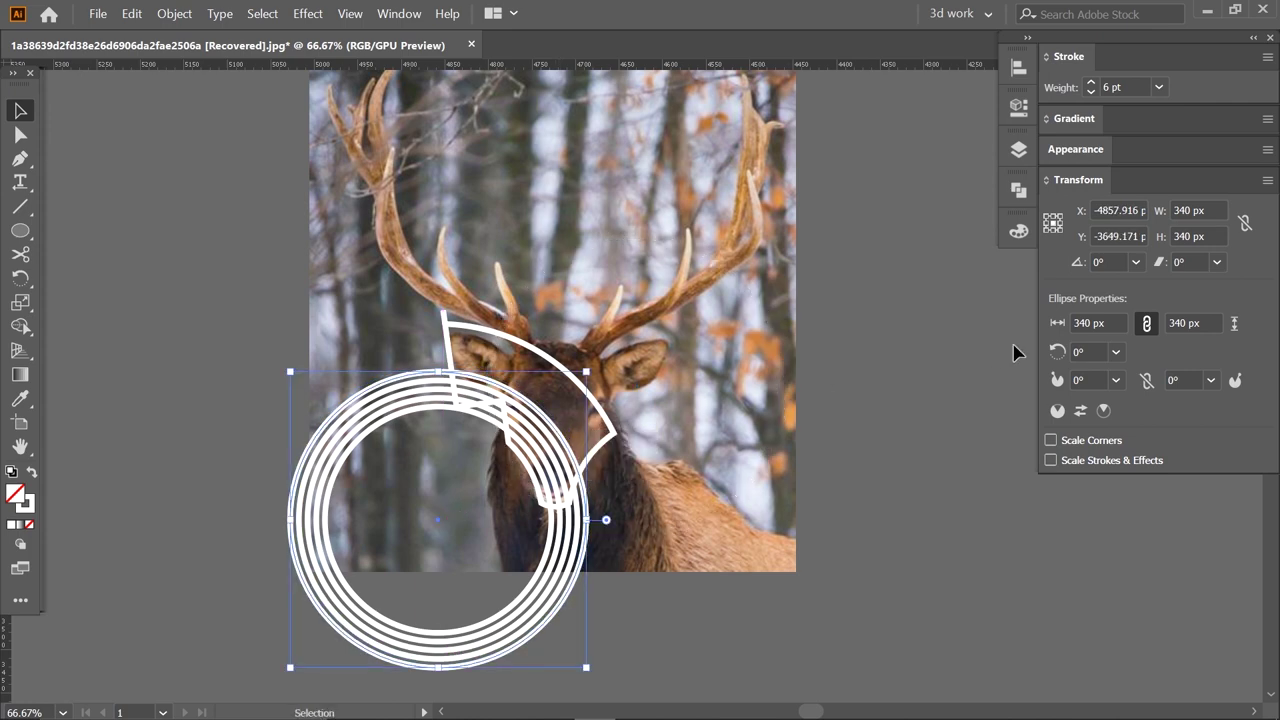
- Add concentric rings at 360 px and 380 px, keeping them on the stack
double_click(1090, 323)
type("360")
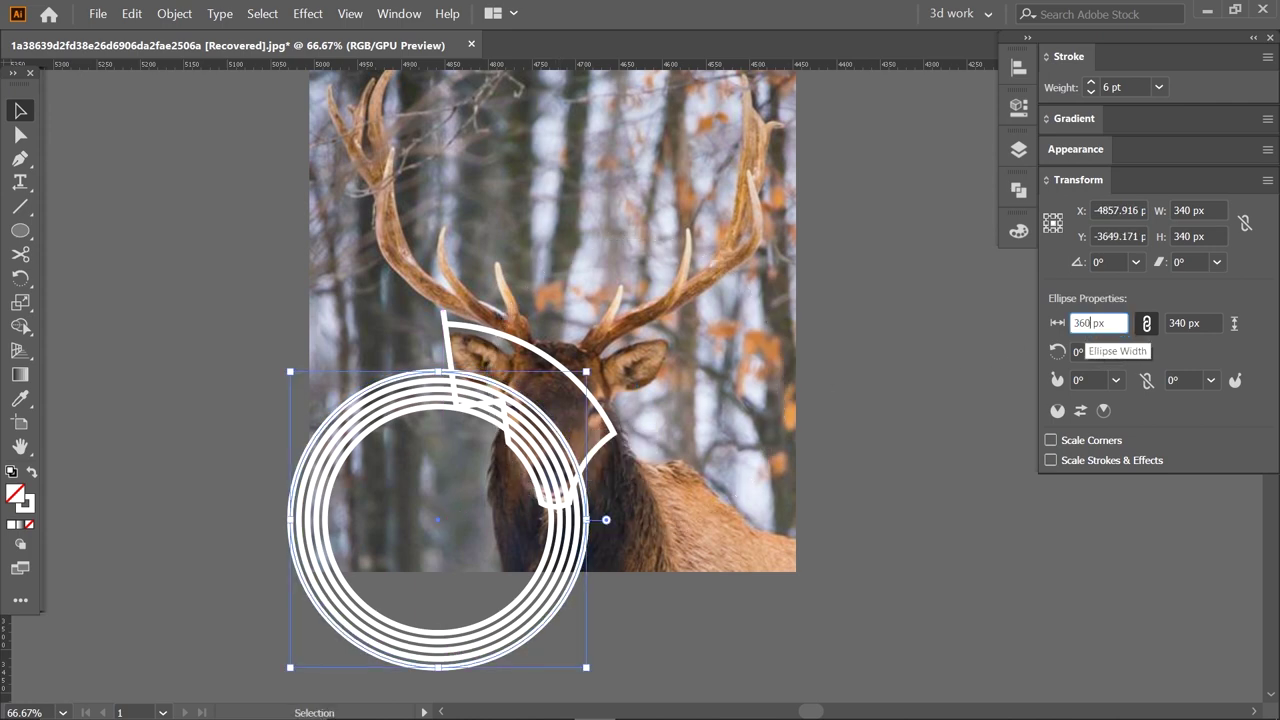
key("Return")
left_click_drag(501, 499, 700, 365)
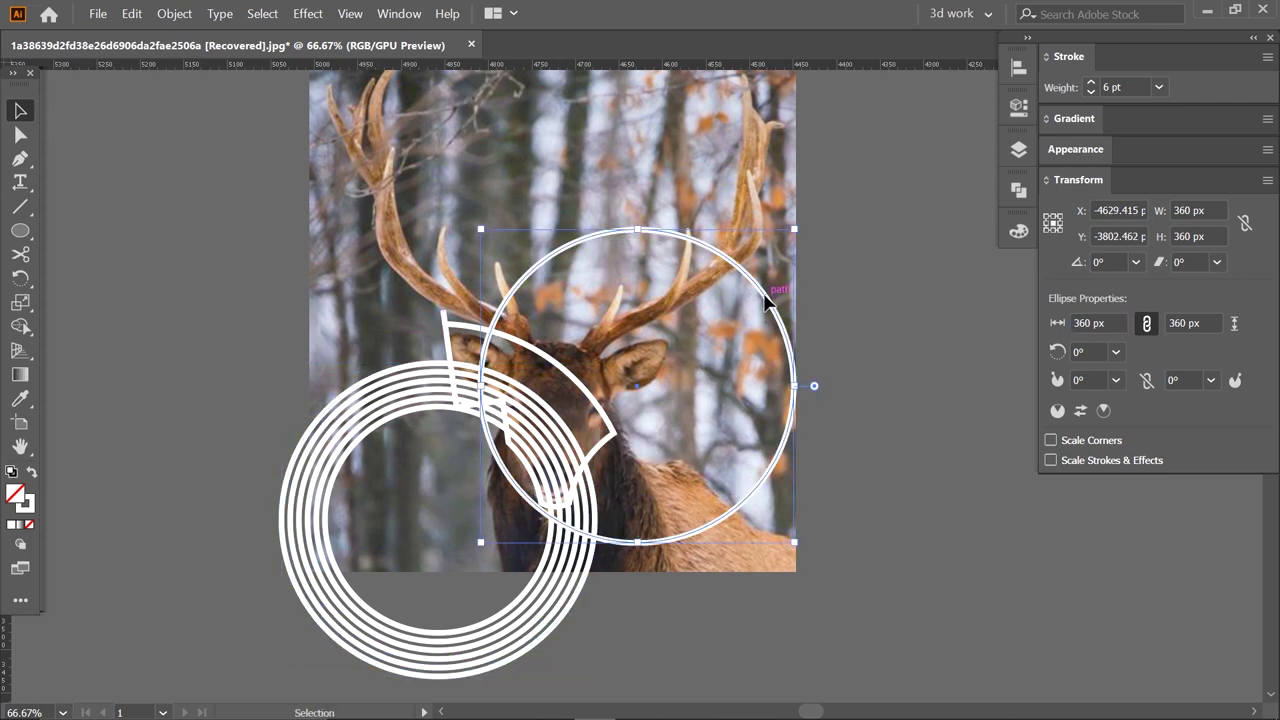
left_click_drag(765, 300, 566, 435)
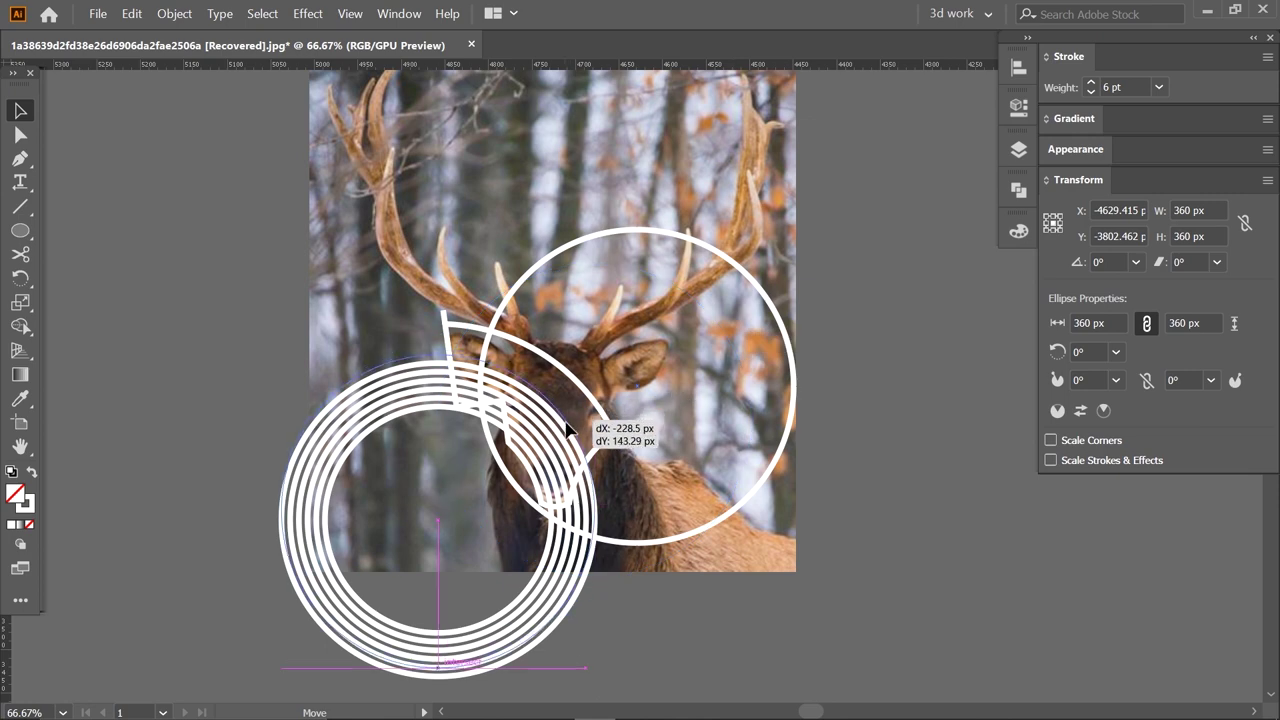
left_click(1089, 322)
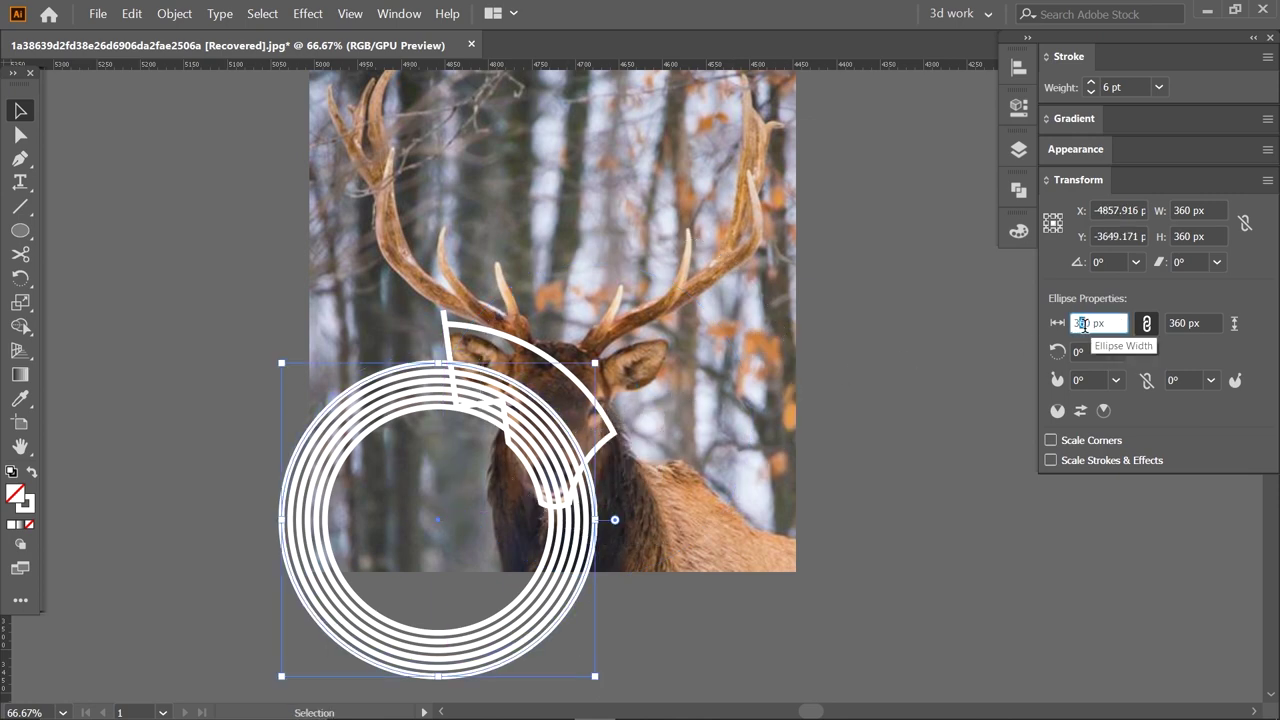
type("380")
key("Return")
key("a")
mouse_move(440, 529)
left_mouse_down()
mouse_move(639, 395)
mouse_move(440, 529)
left_mouse_up()
key("v")
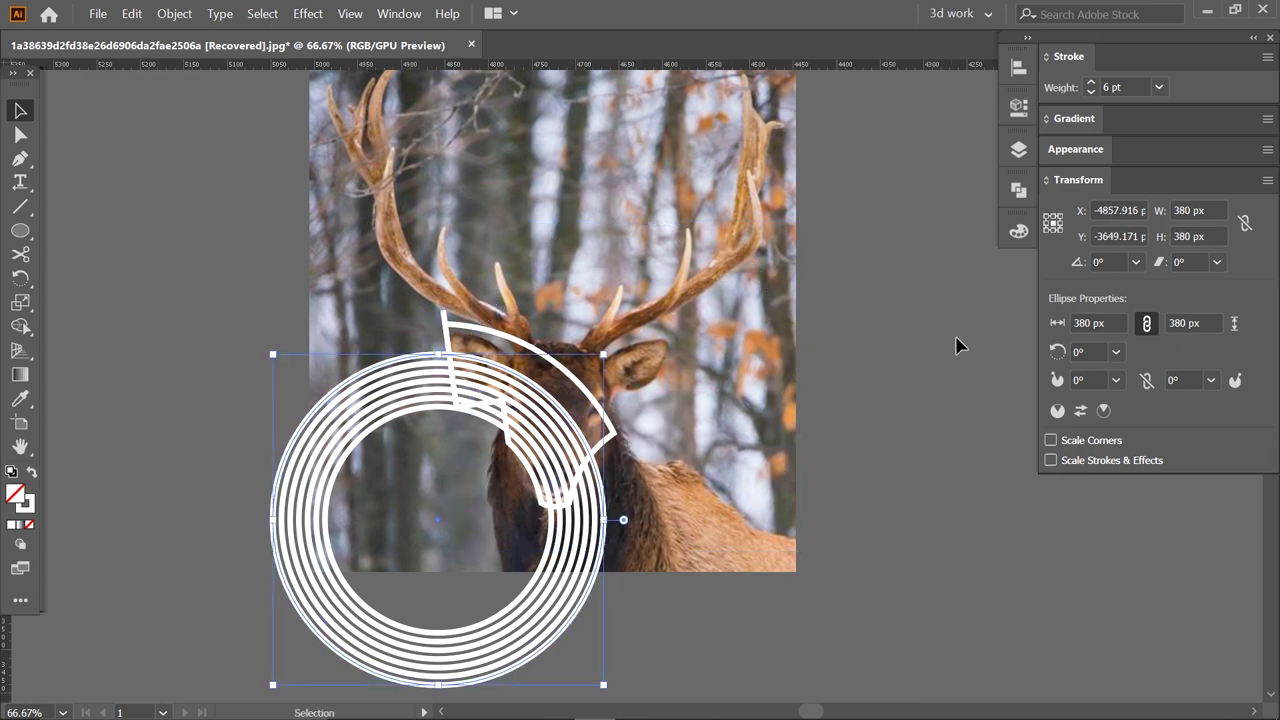
- Add concentric rings at 400, 420 and 440 px centred on the stack
double_click(1083, 323)
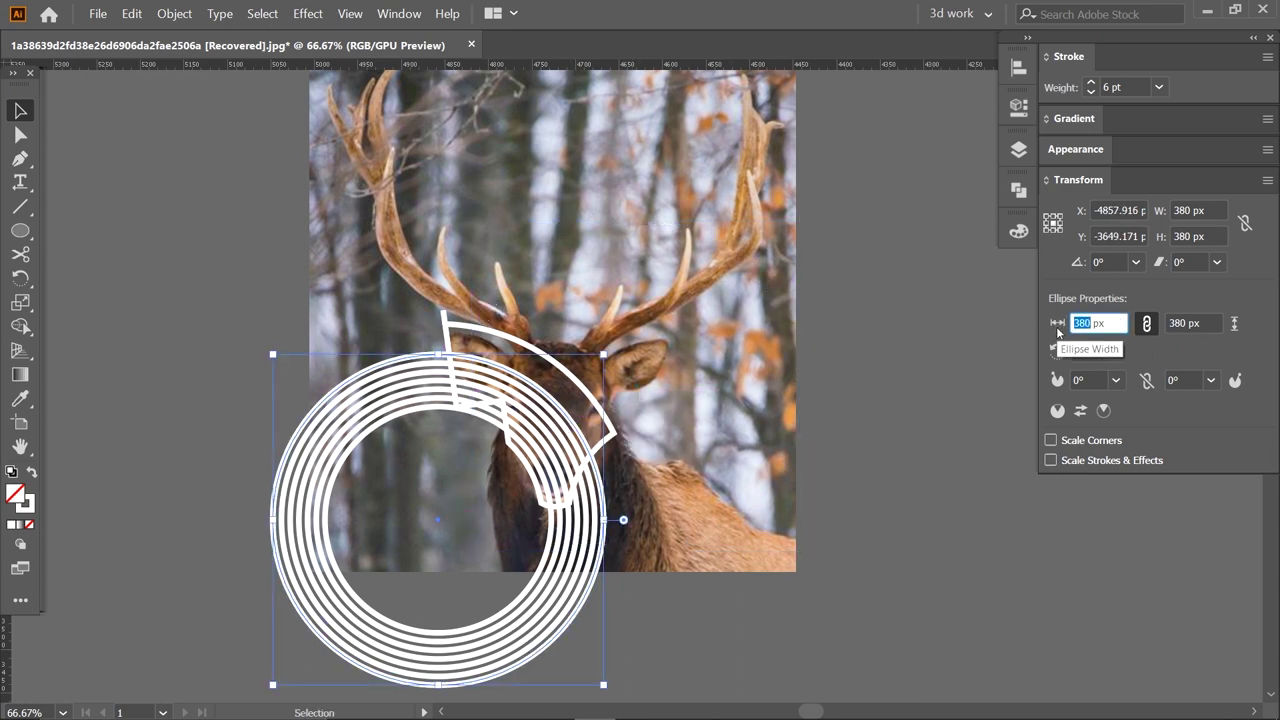
type("400")
key("Return")
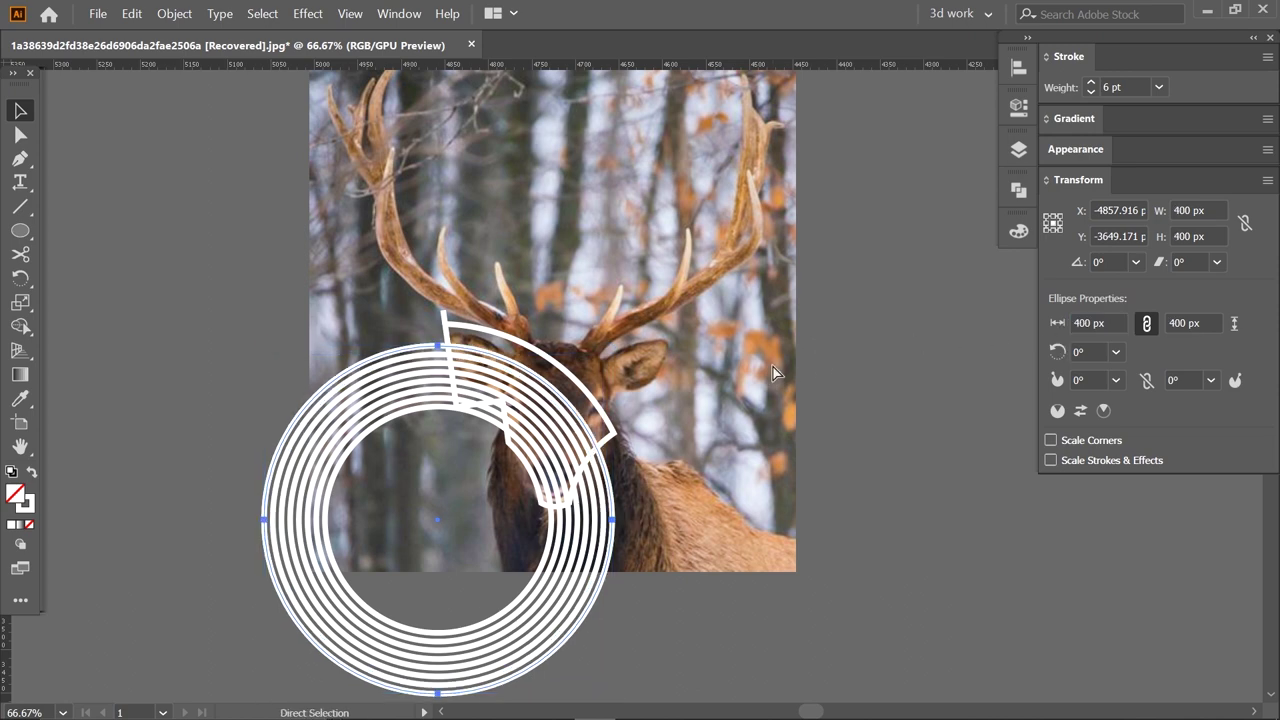
left_click_drag(487, 512, 686, 378)
left_click_drag(780, 290, 581, 424)
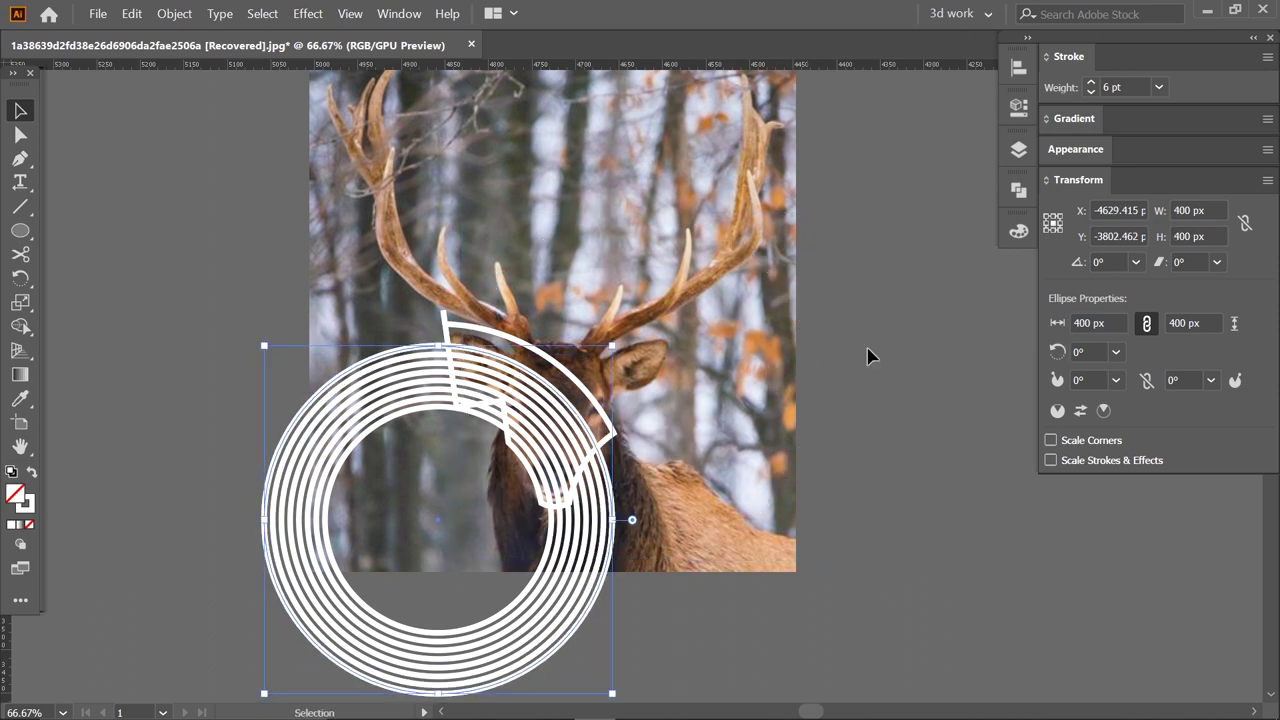
double_click(1083, 323)
type("420")
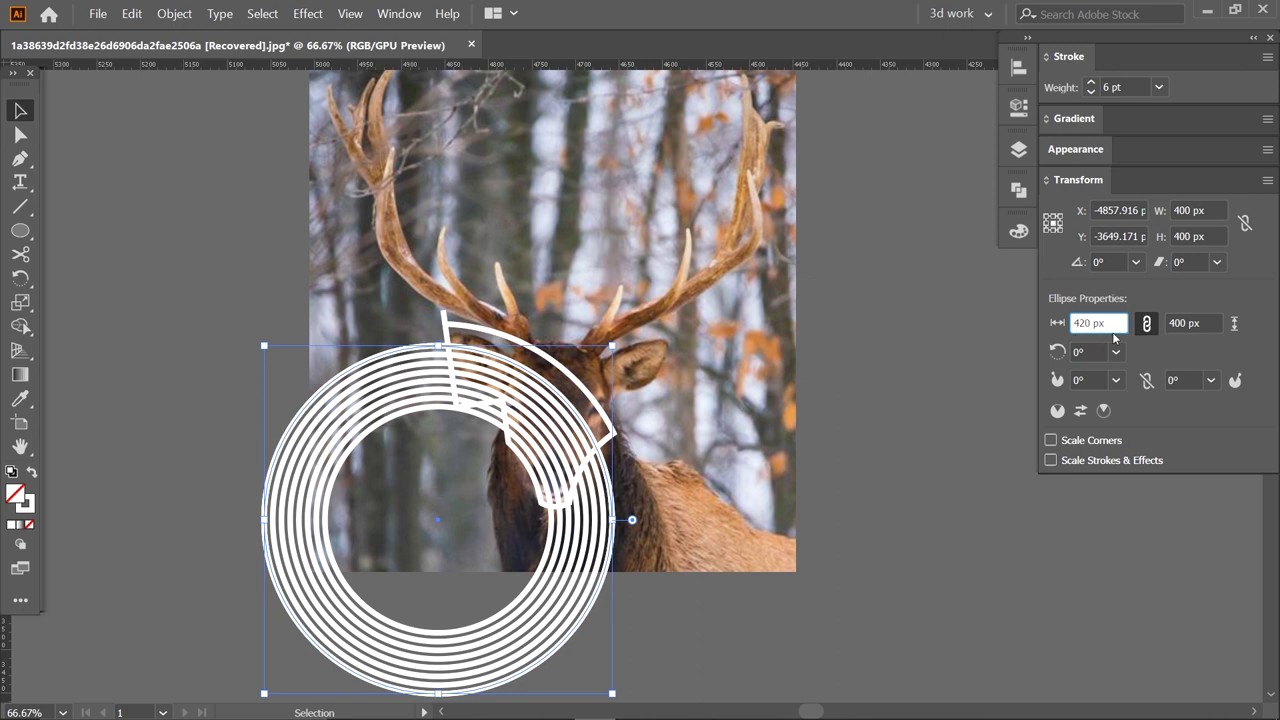
key("Return")
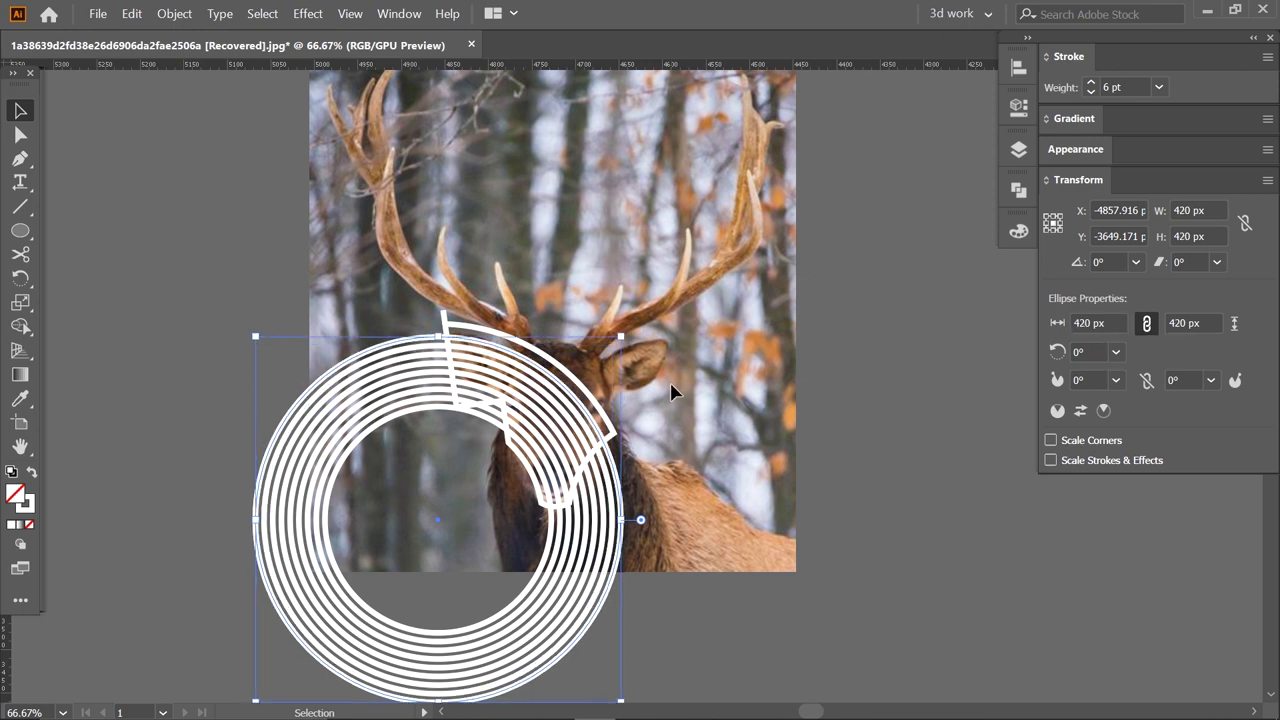
key("ctrl+v")
left_click_drag(782, 280, 583, 414)
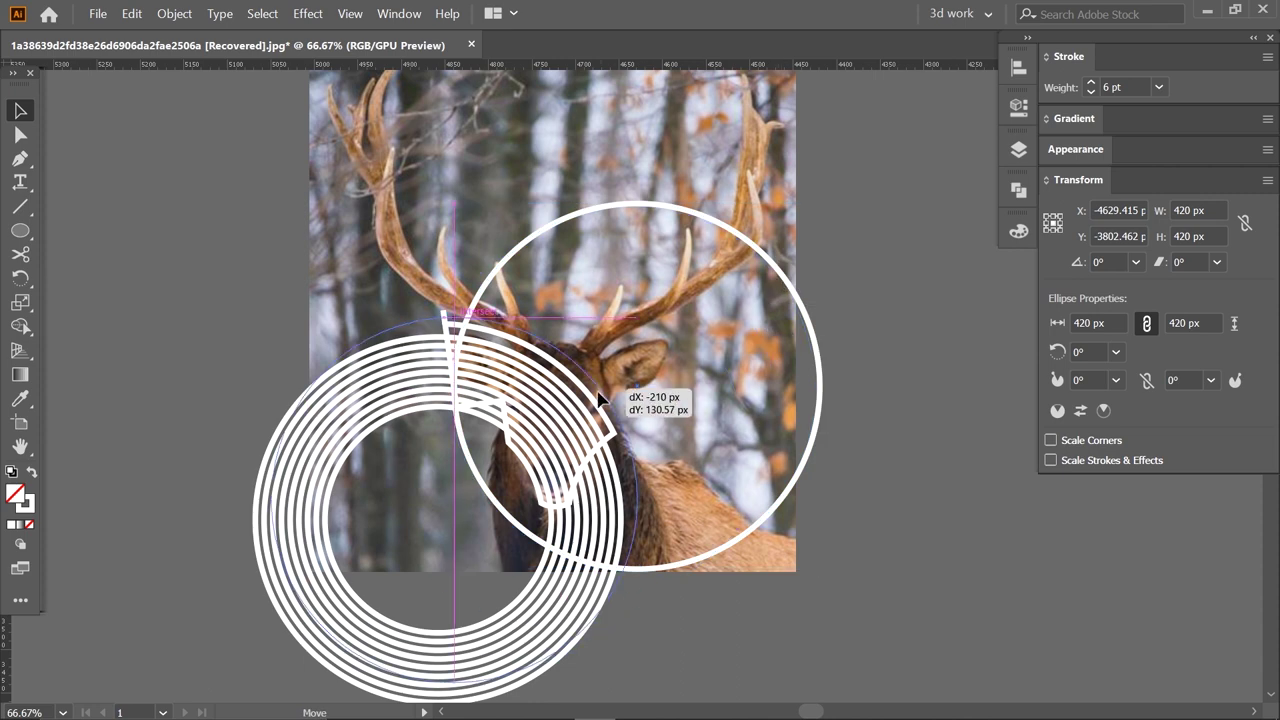
double_click(1087, 322)
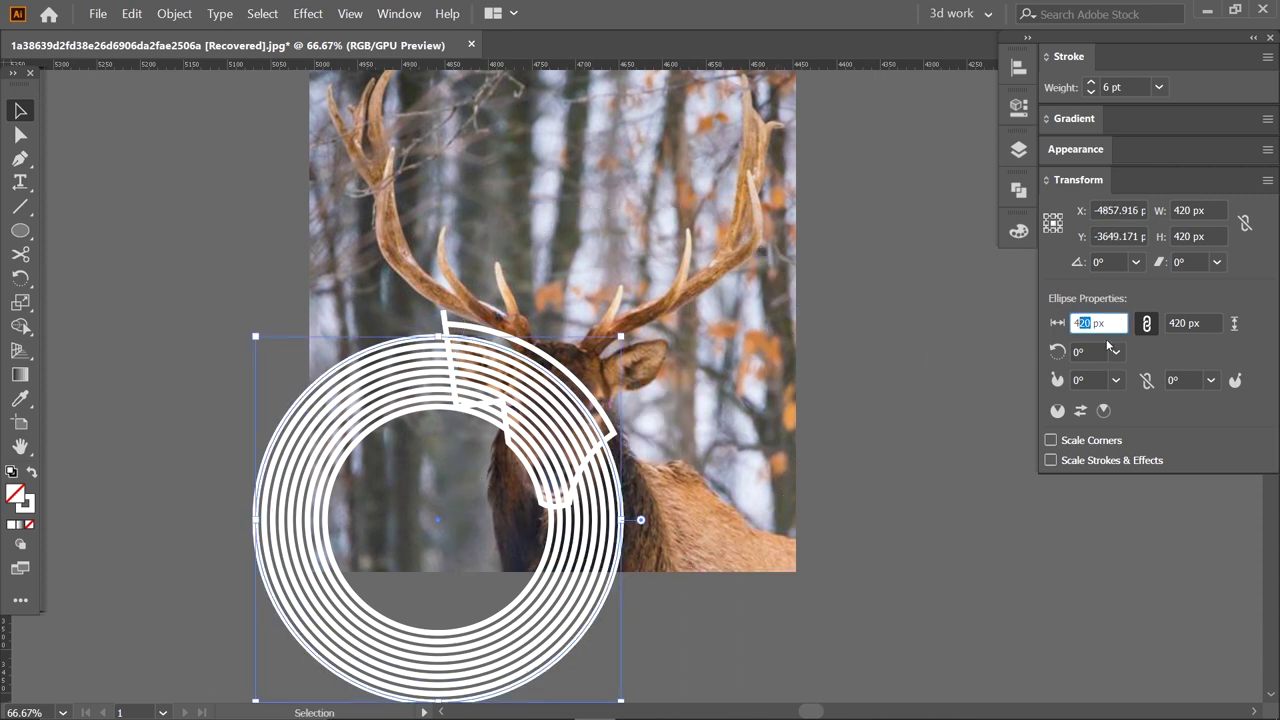
type("440")
key("Return")
- Delete the stray white sliver at the ring cut
left_click(878, 350)
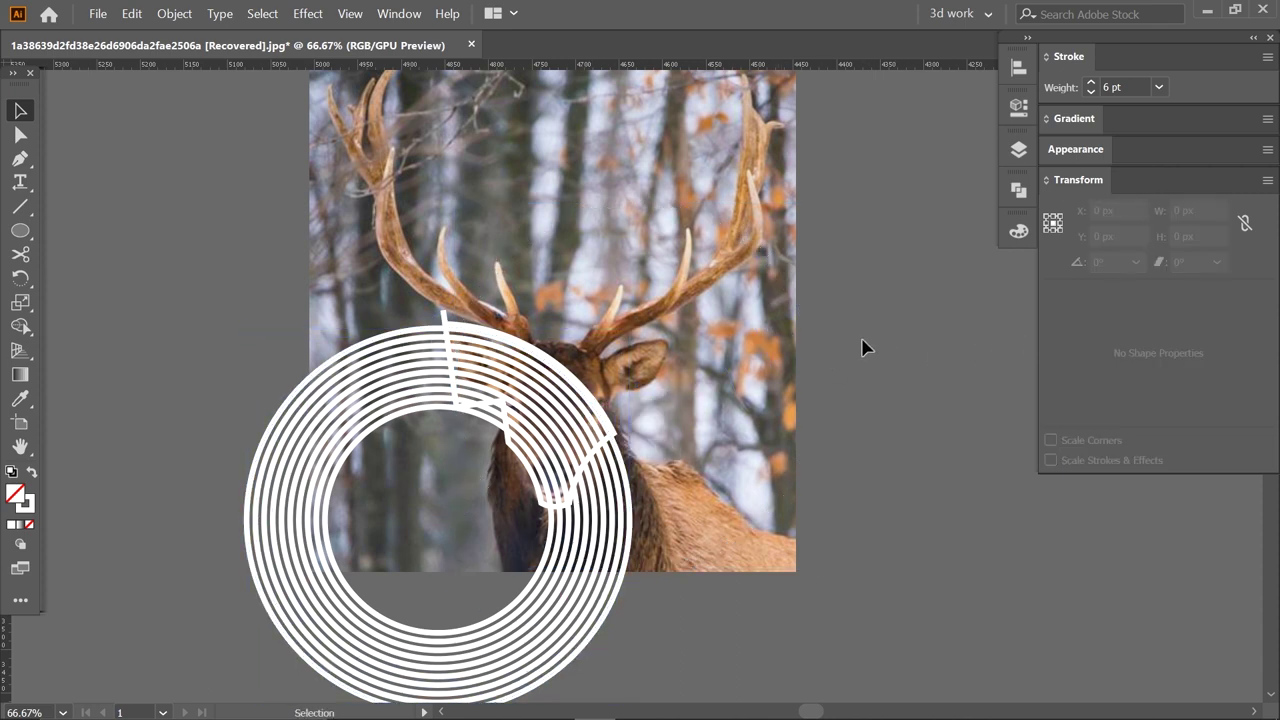
scroll(437, 327, "up", 5)
left_click(514, 314)
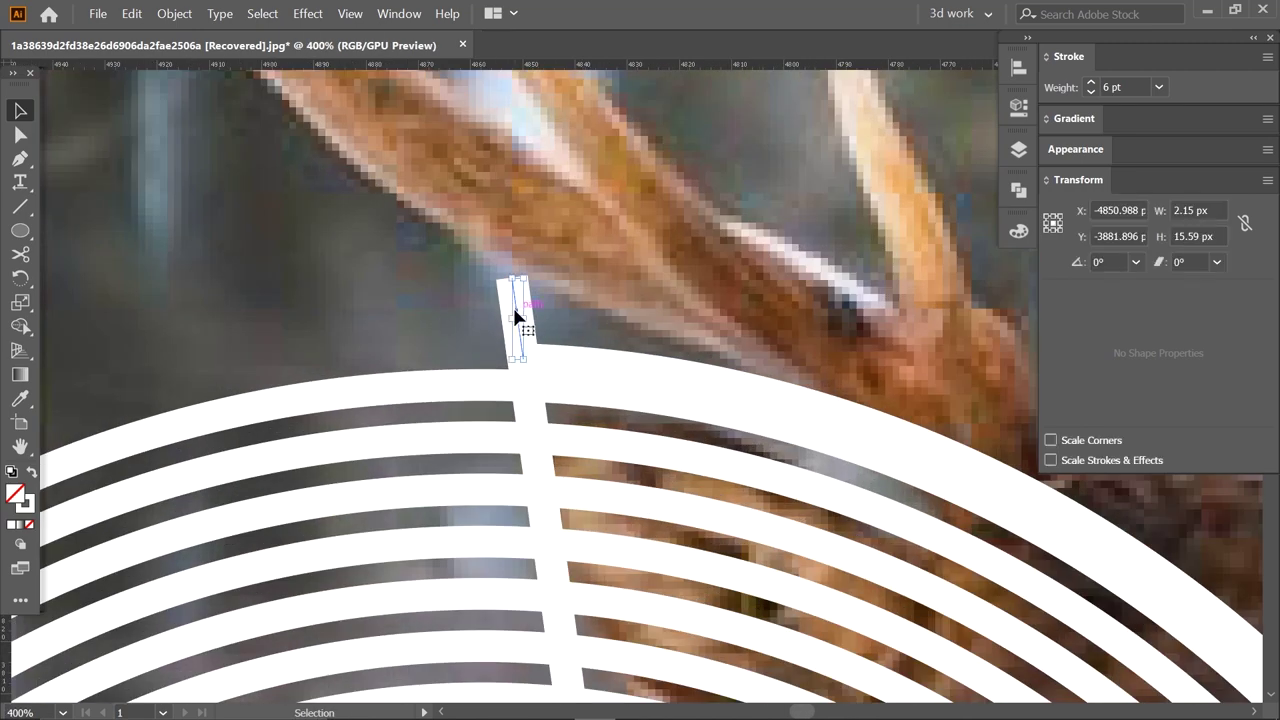
key("Delete")
- Drag the cut path's top anchors so its edges line up with the arcs
left_click(20, 135)
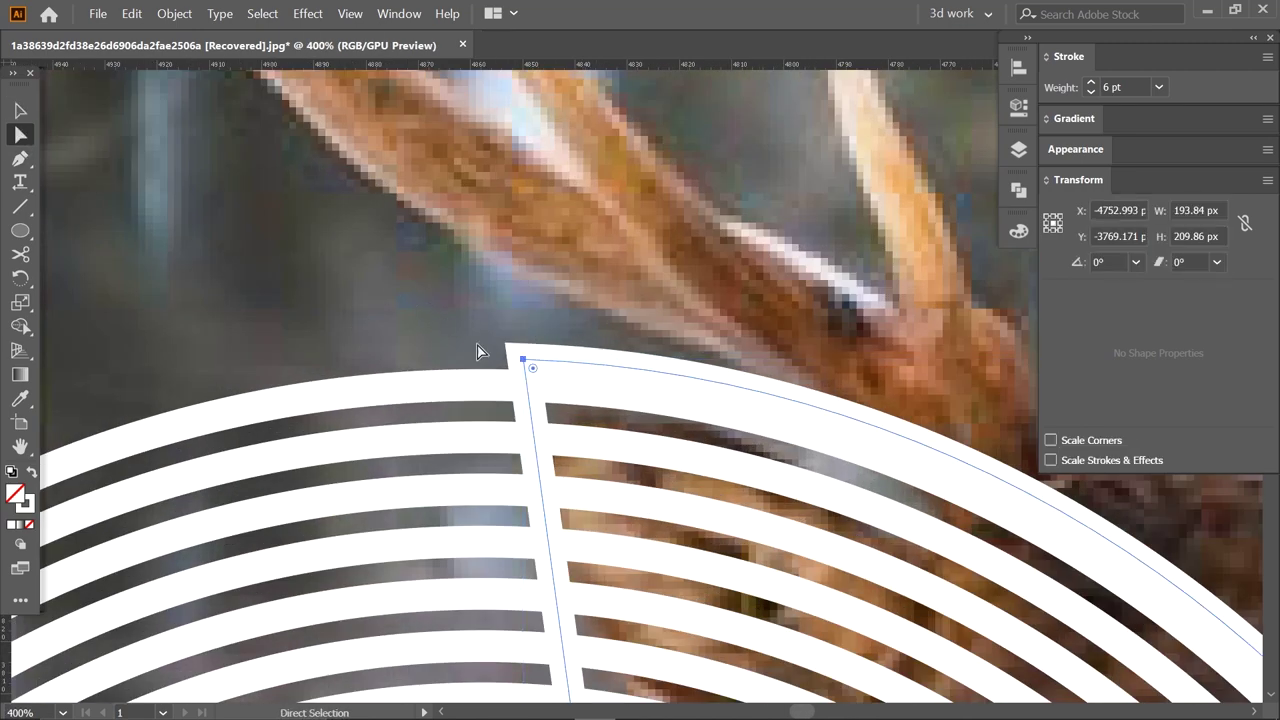
scroll(525, 361, "down", 5)
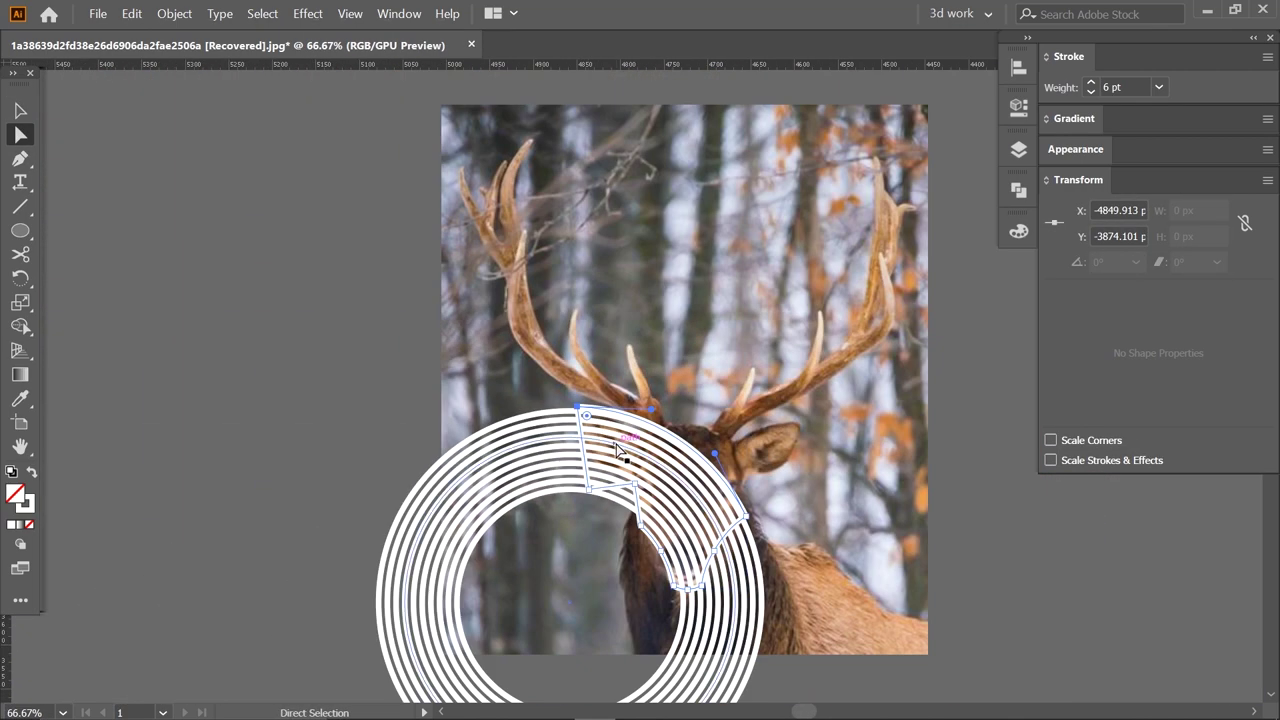
scroll(521, 367, "up", 3)
scroll(521, 369, "up", 3)
left_click_drag(502, 360, 502, 381)
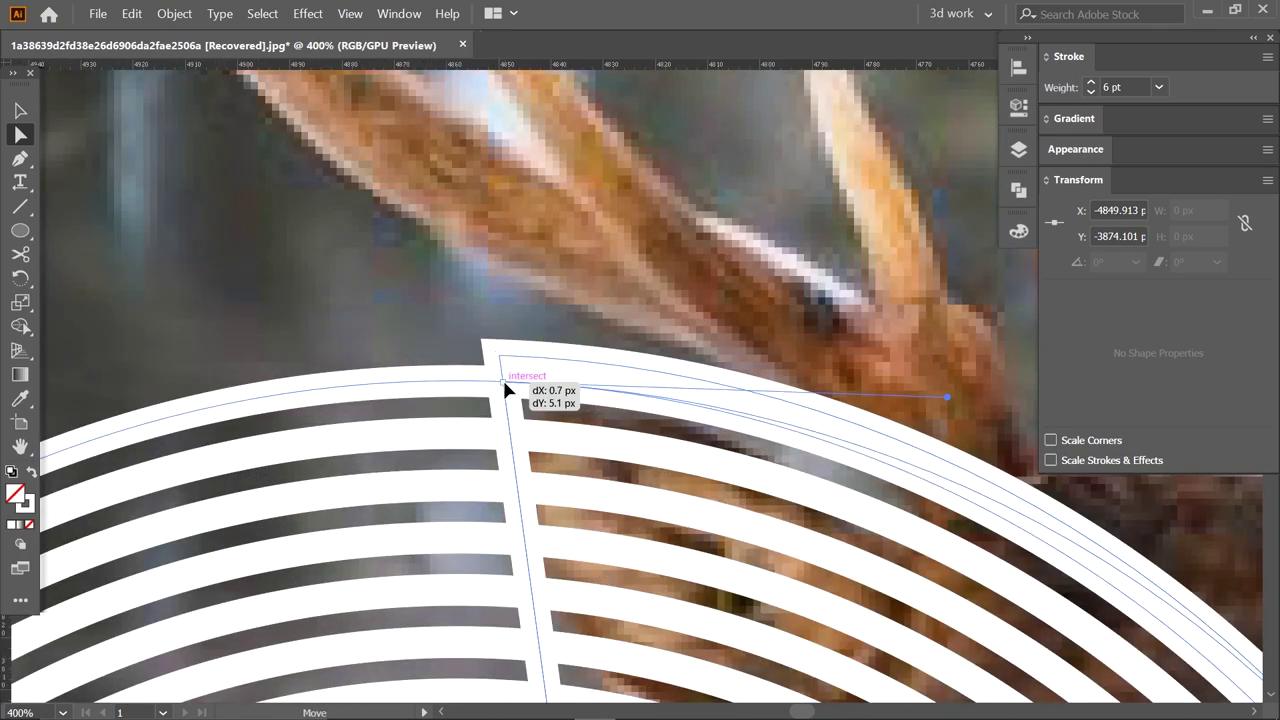
left_click_drag(658, 487, 370, 312)
left_click_drag(832, 386, 815, 400)
- Give the zigzag cut path a red-orange ff2a00 stroke
scroll(852, 389, "down", 5)
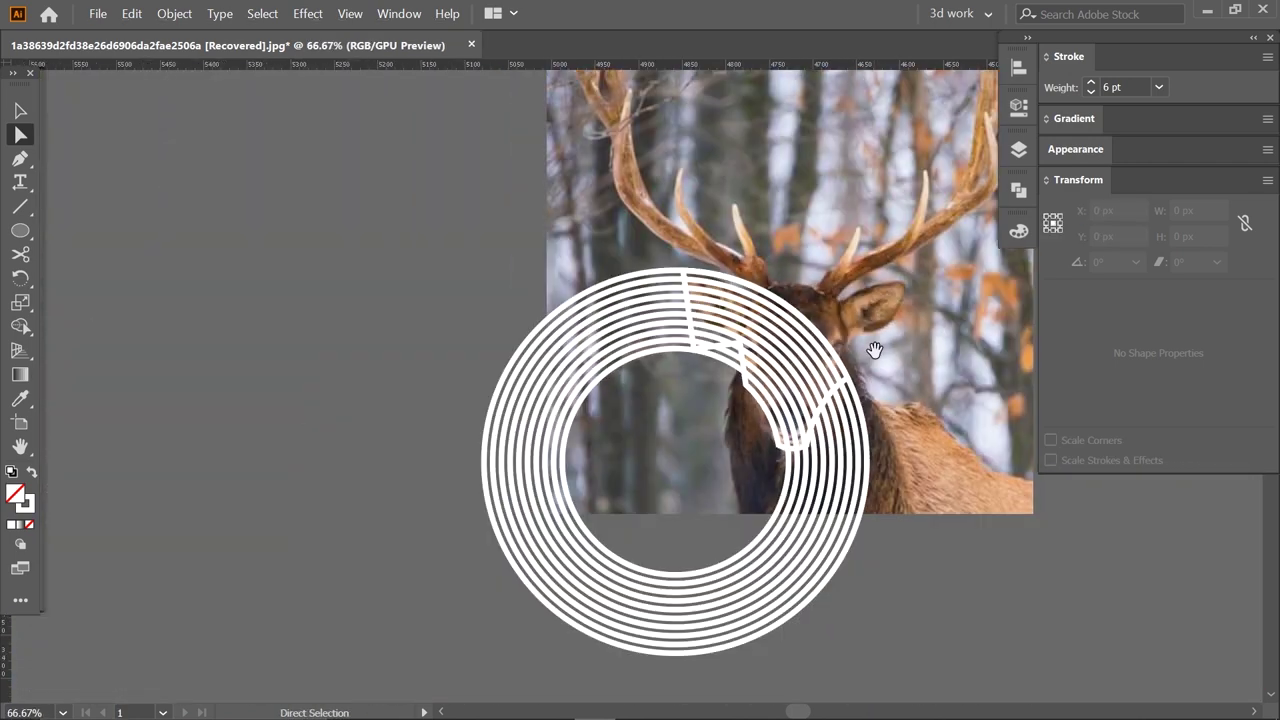
left_click(545, 432)
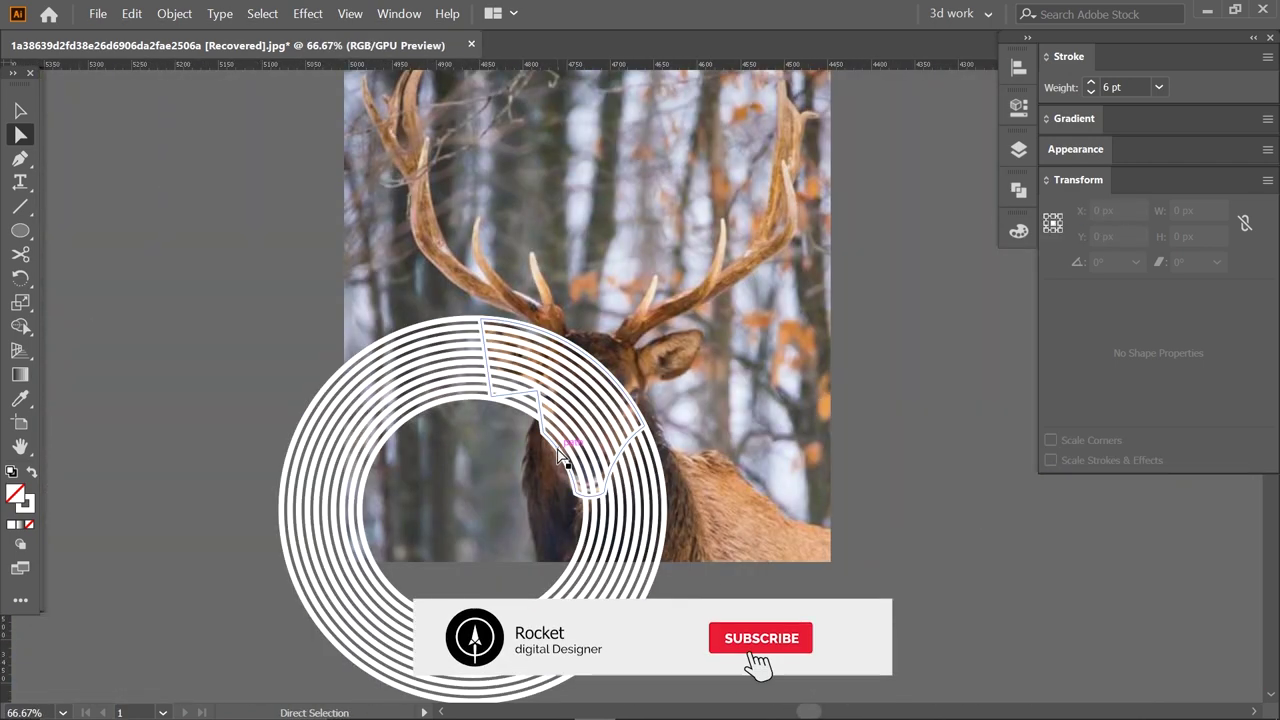
double_click(24, 503)
left_click_drag(919, 198, 975, 170)
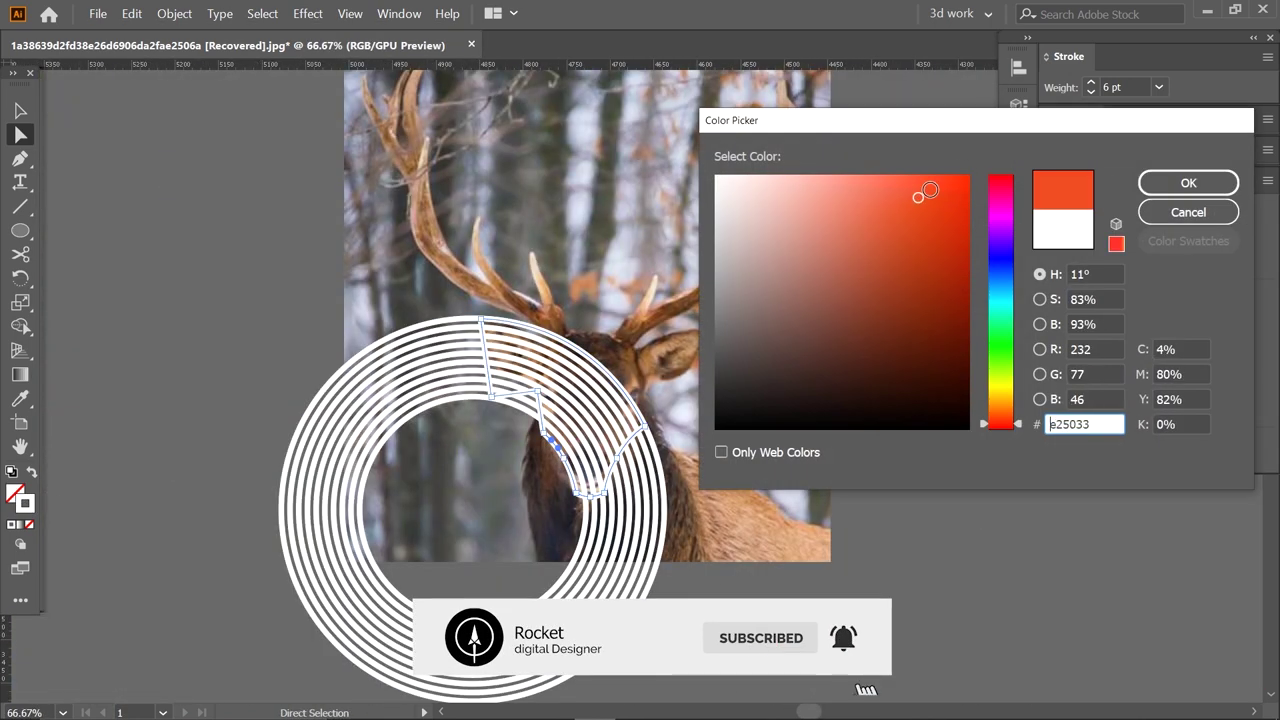
left_click(1163, 185)
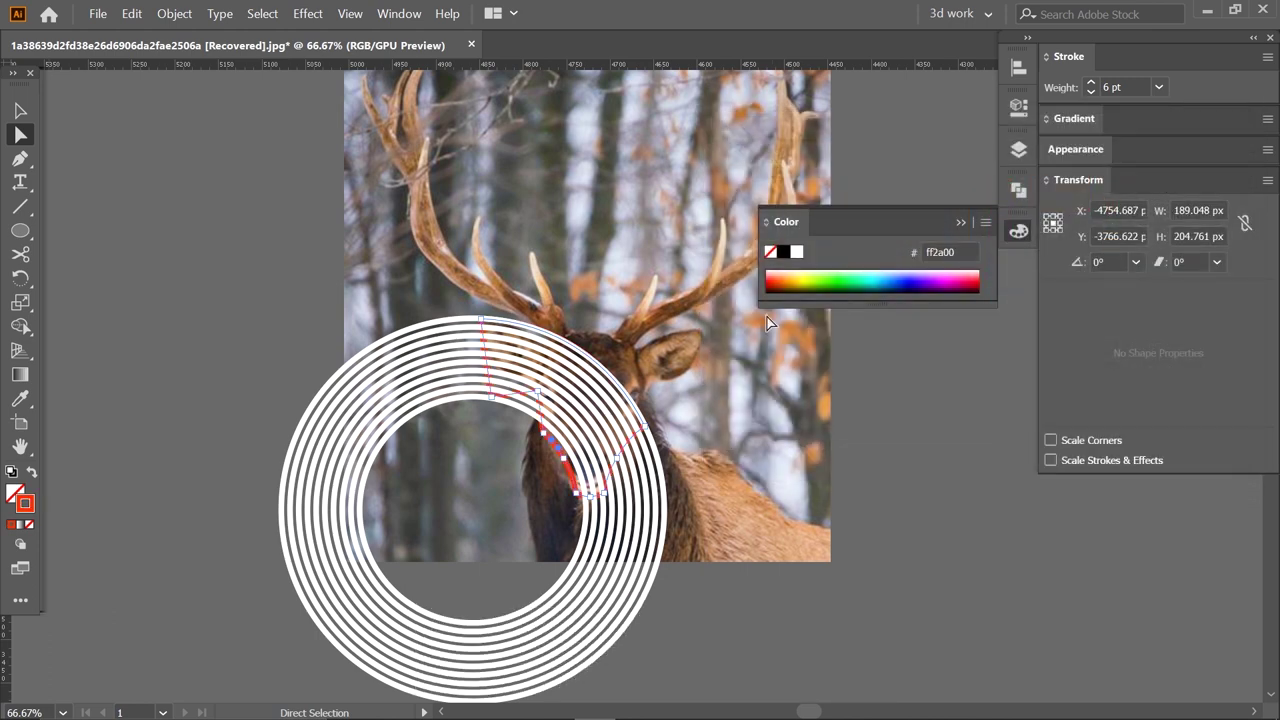
left_click(961, 223)
- Bring the red path to the front, above the rings
right_click(578, 488)
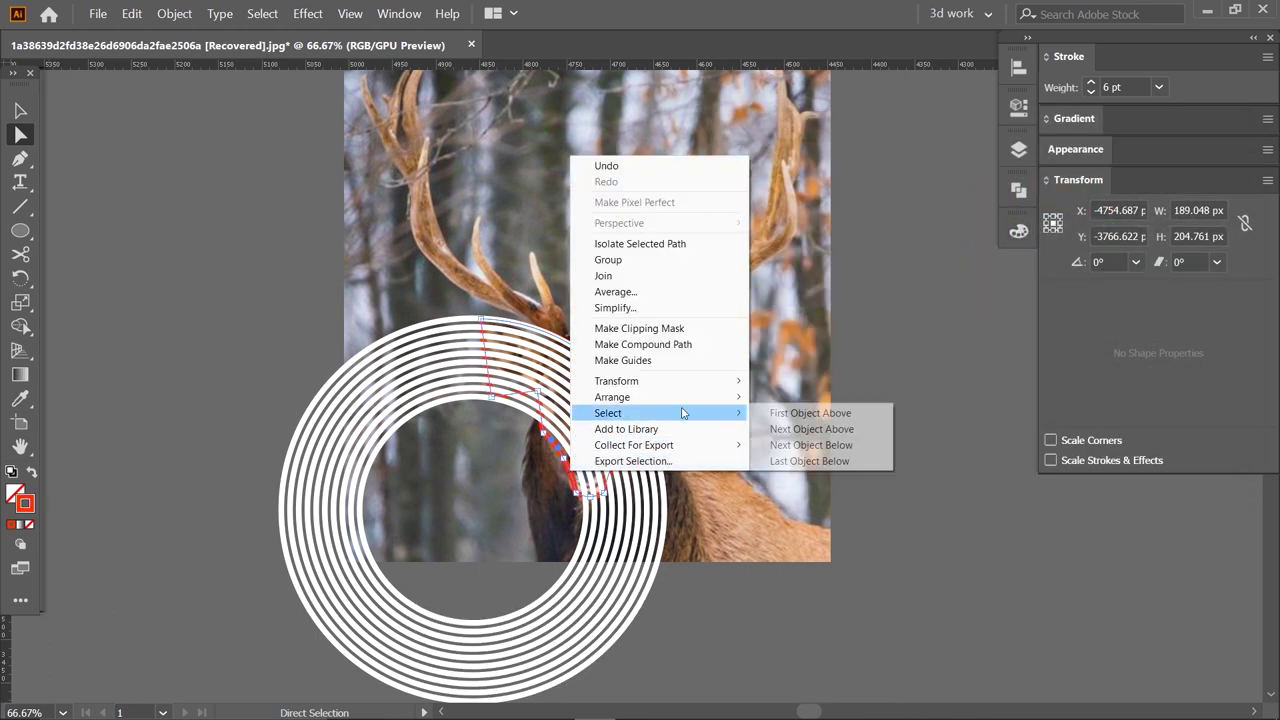
left_click(782, 400)
key("v")
left_click(545, 578)
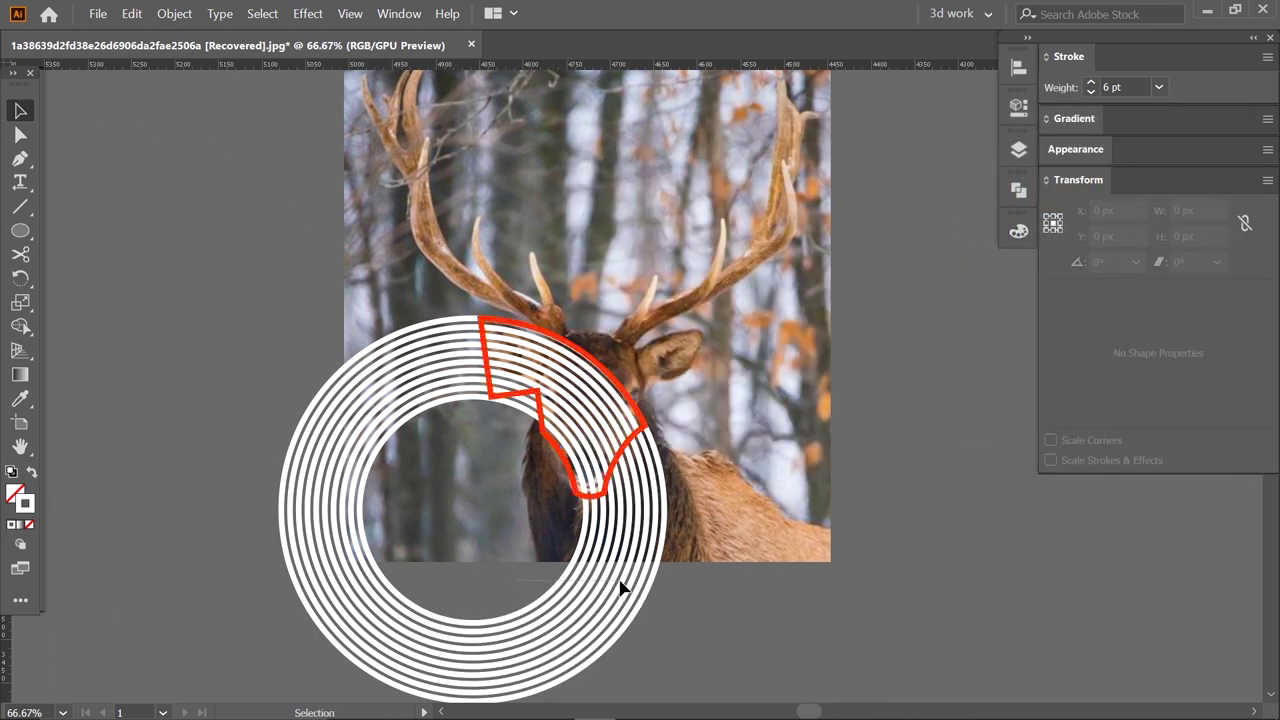
- Outline the strokes of the ring stack and red path
left_click(645, 588)
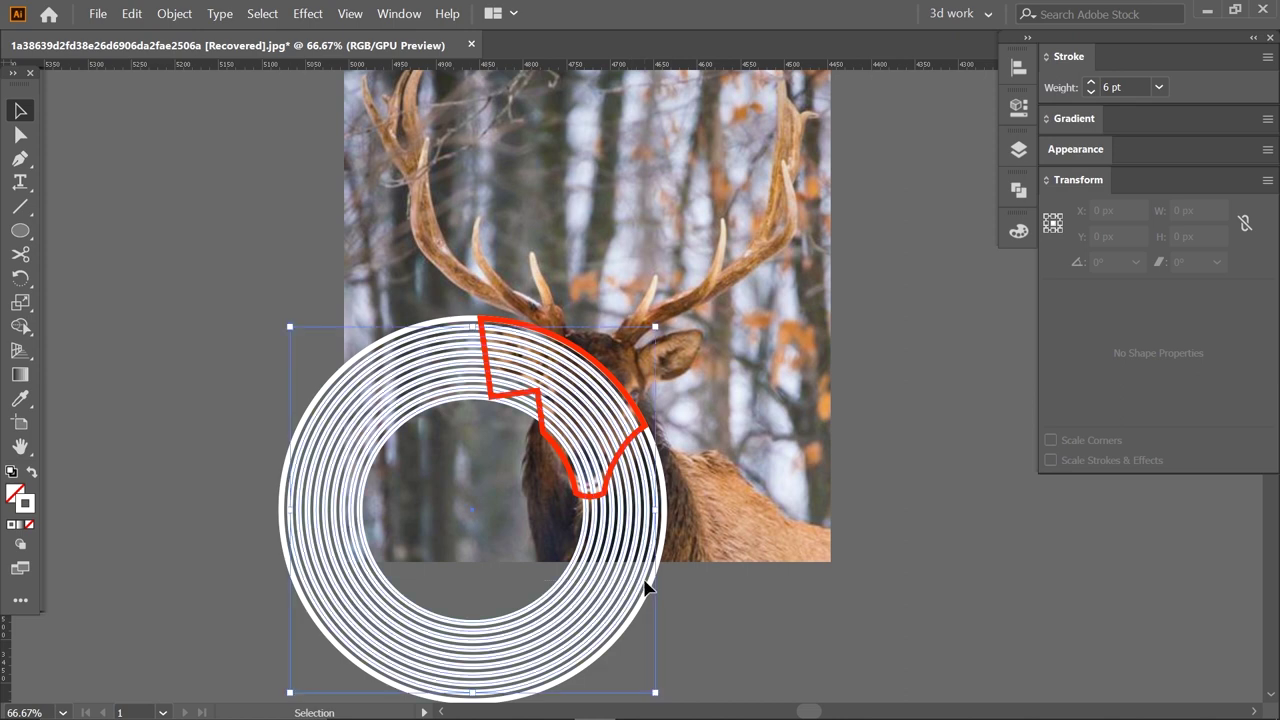
left_click(585, 484, "shift")
left_click(174, 13)
mouse_move(185, 360)
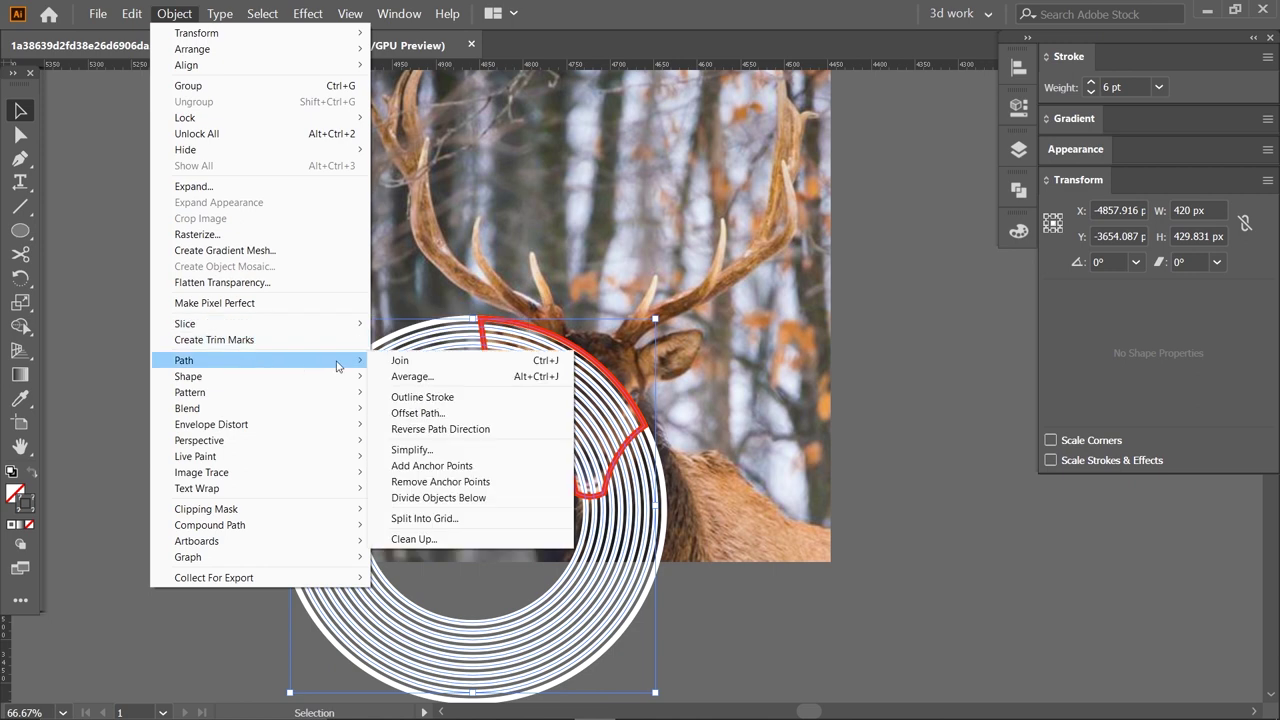
left_click(425, 397)
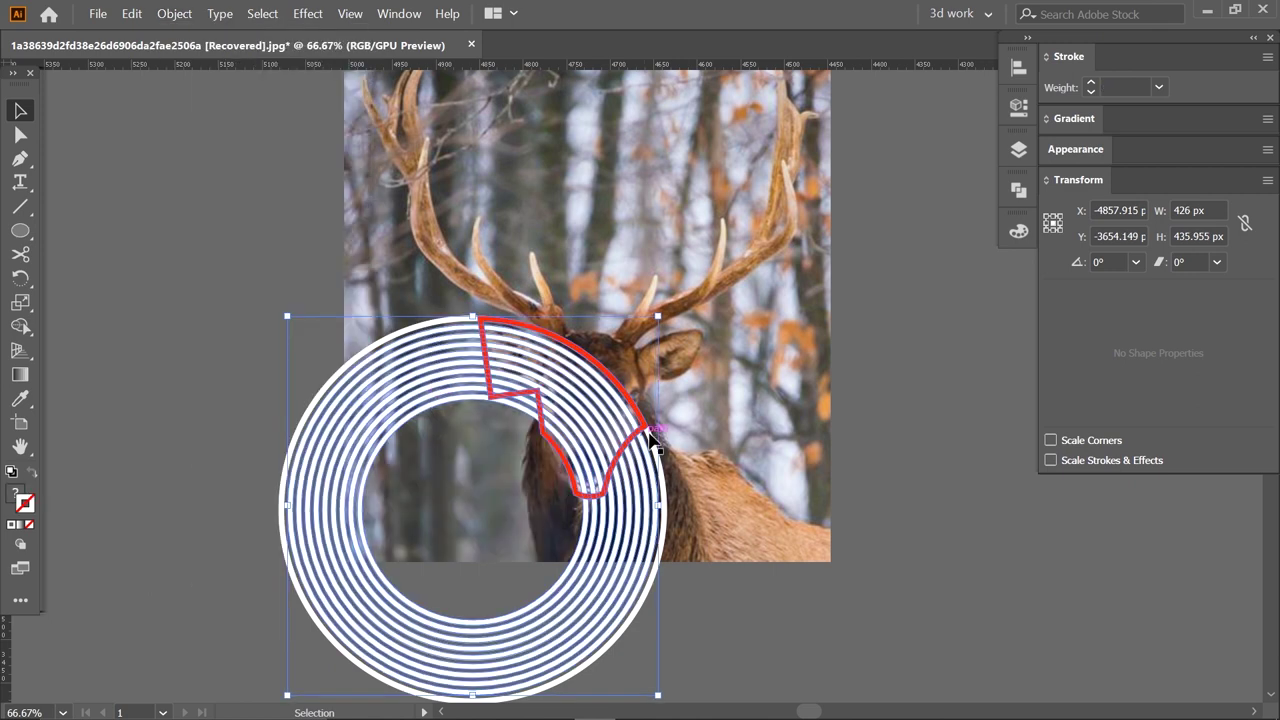
left_click(780, 600)
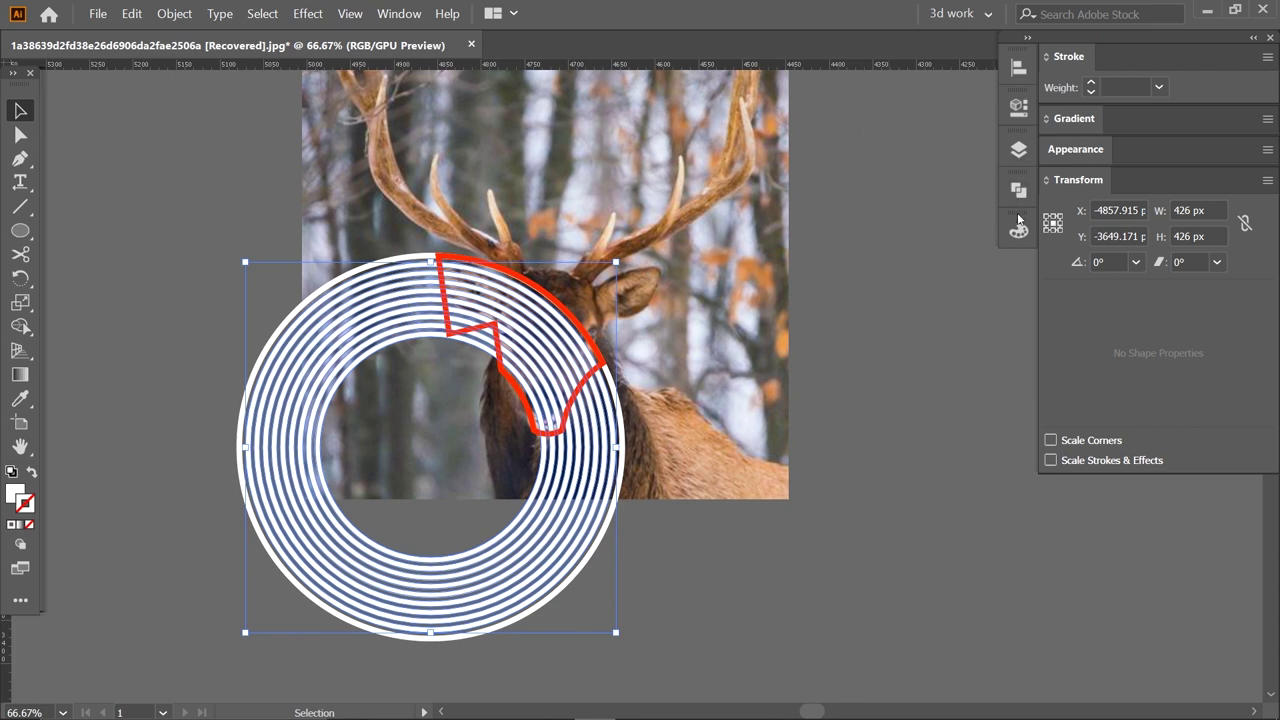
- Exclude the red path from the rings with Pathfinder and ungroup the pieces
left_click(1018, 190)
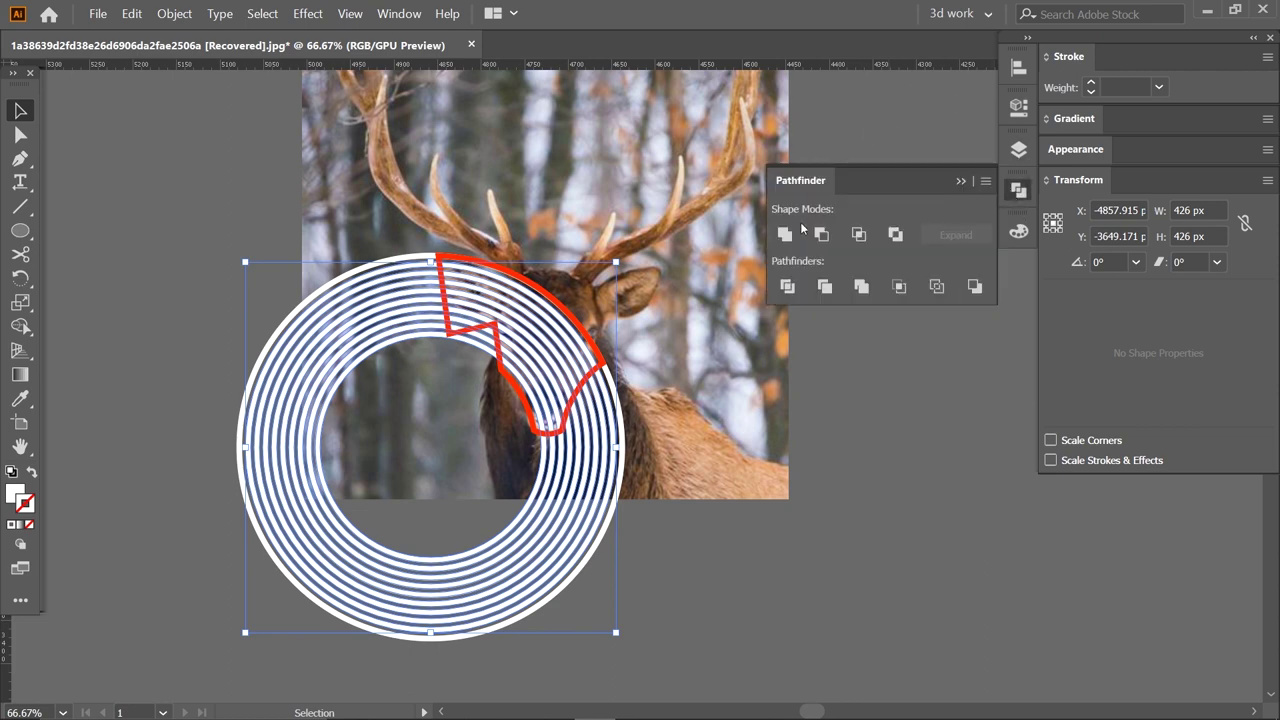
left_click(1018, 190)
left_click(515, 394, "shift")
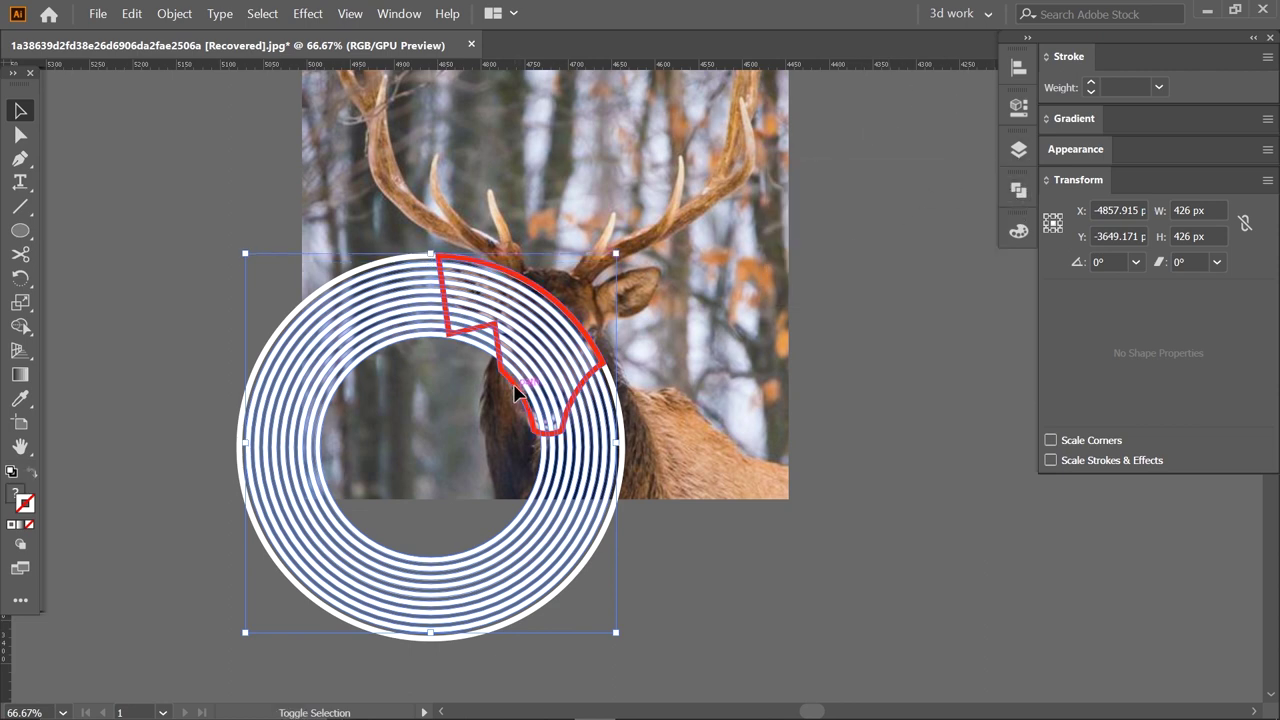
left_click(1016, 189)
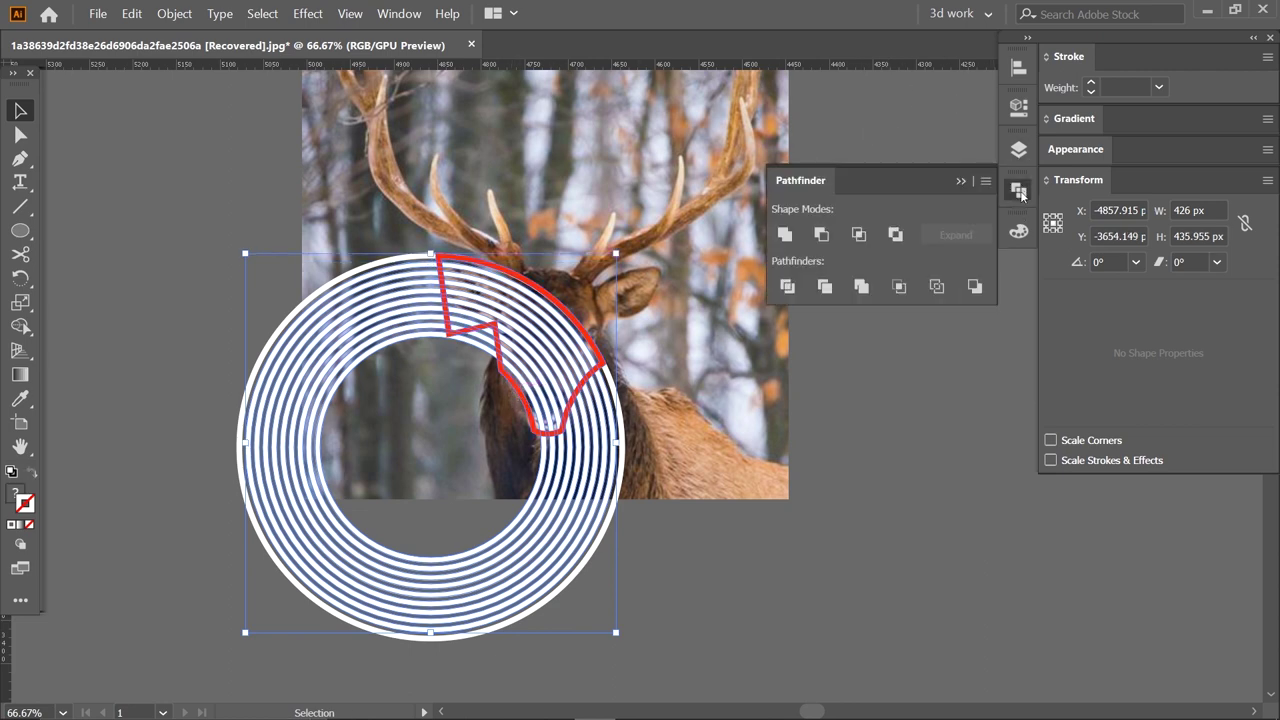
left_click(896, 235)
right_click(554, 325)
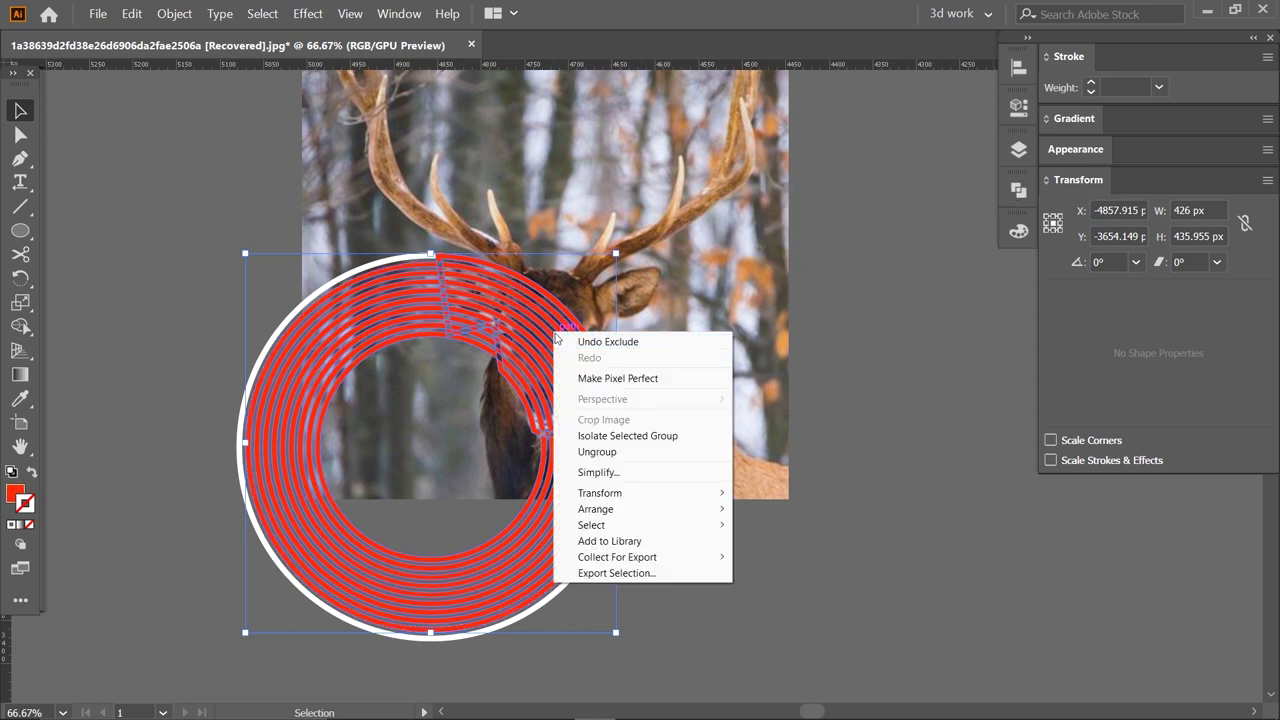
left_click(590, 453)
left_click(847, 545)
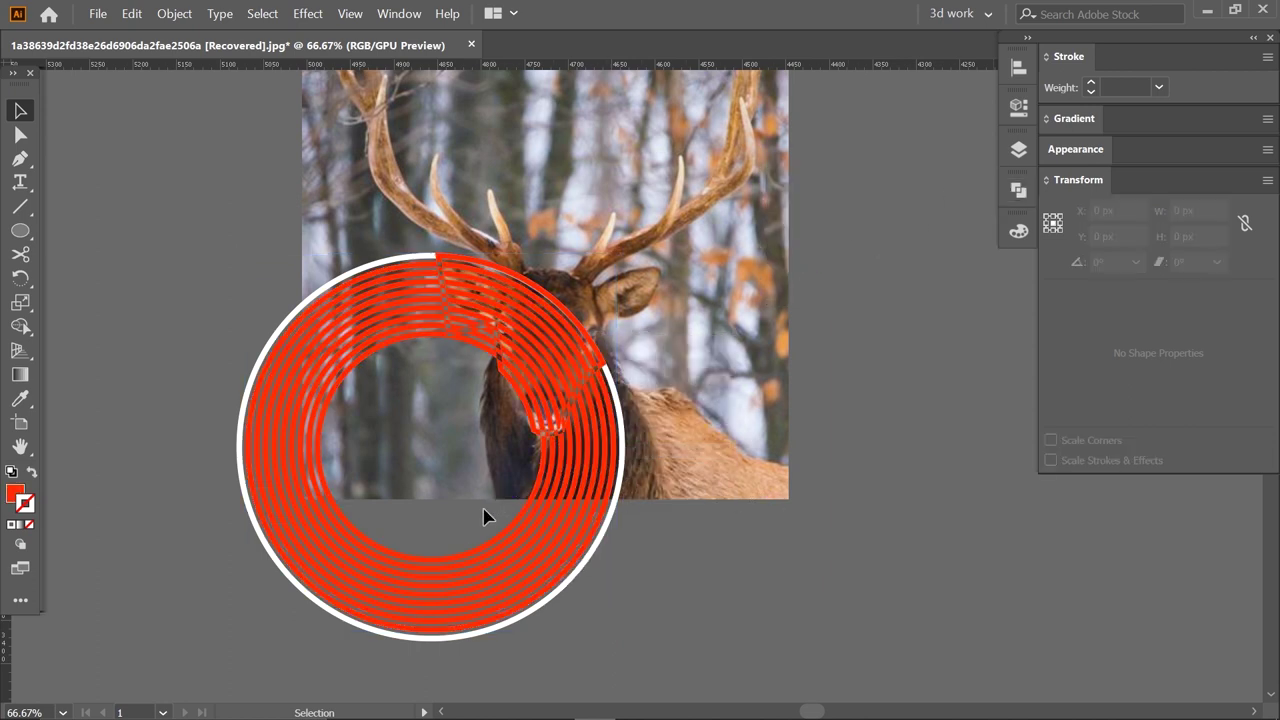
- Delete the ring's lower piece and outer bands, leaving a curved band of arcs
left_click(608, 527)
key("Delete")
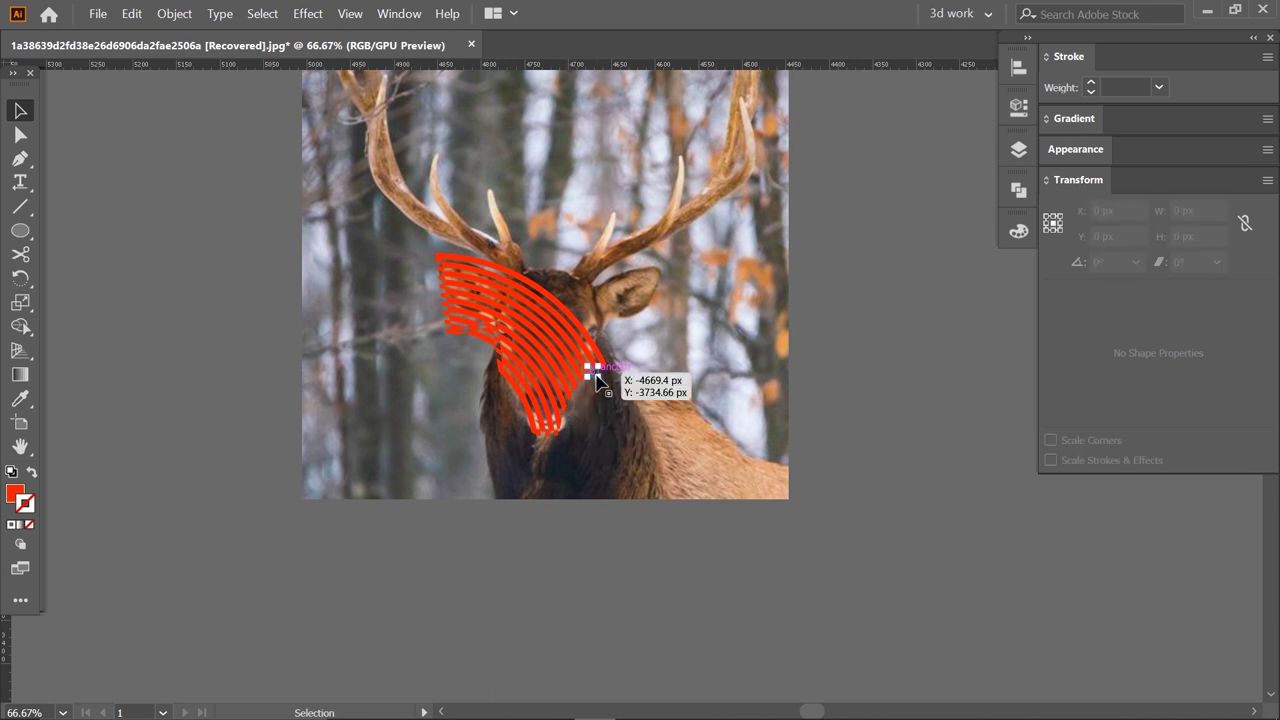
left_click(595, 372)
key("Delete")
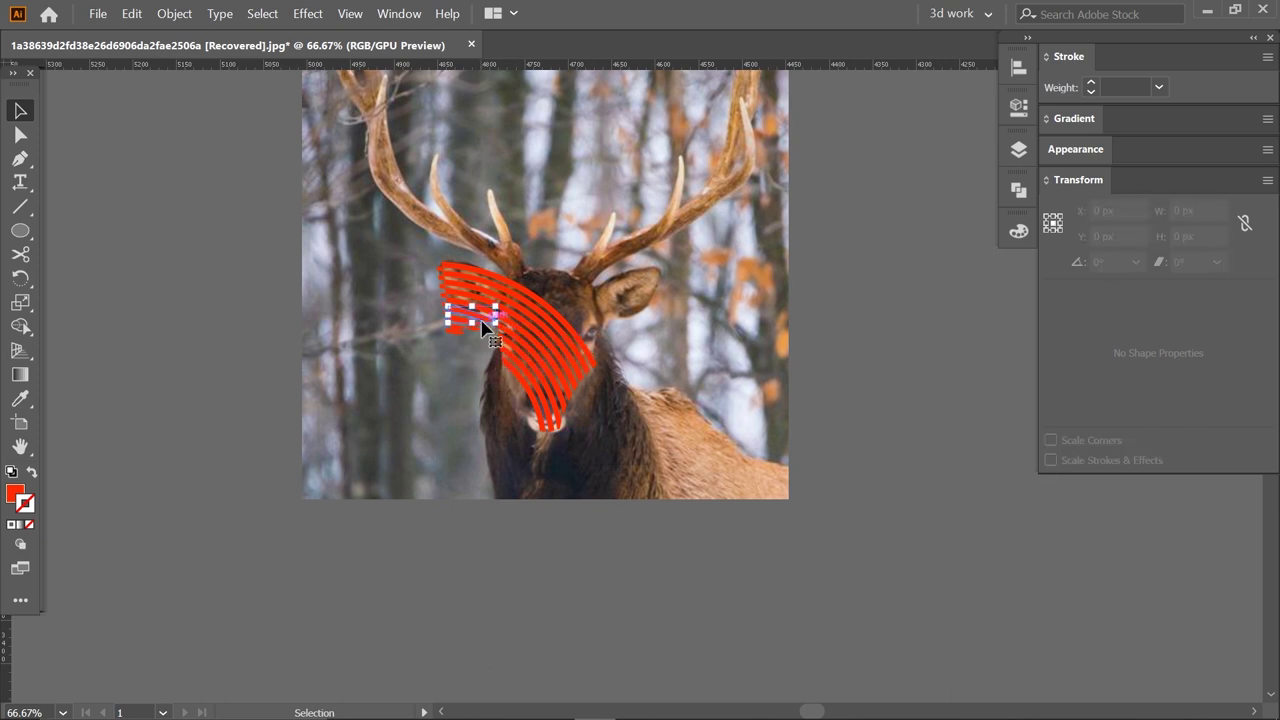
key("Delete")
key("Delete")
left_click_drag(440, 285, 443, 278)
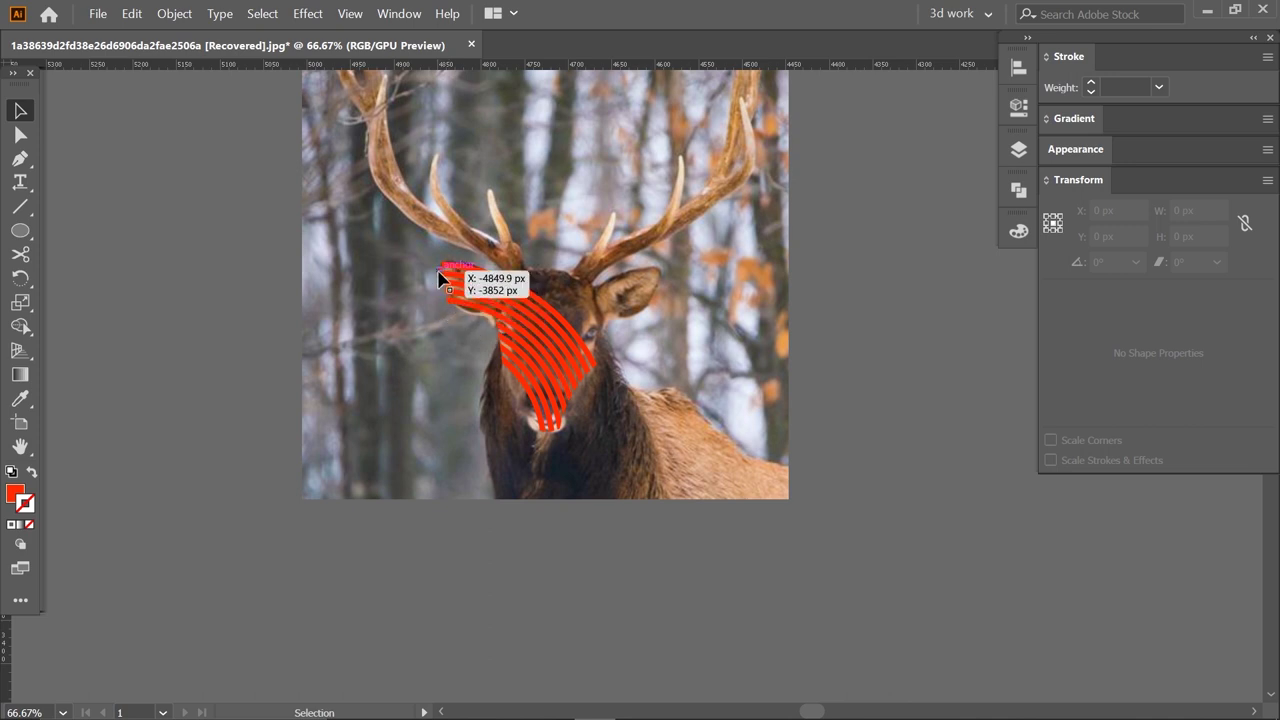
- Fill all the remaining arcs white (ffffff)
key("ctrl+a")
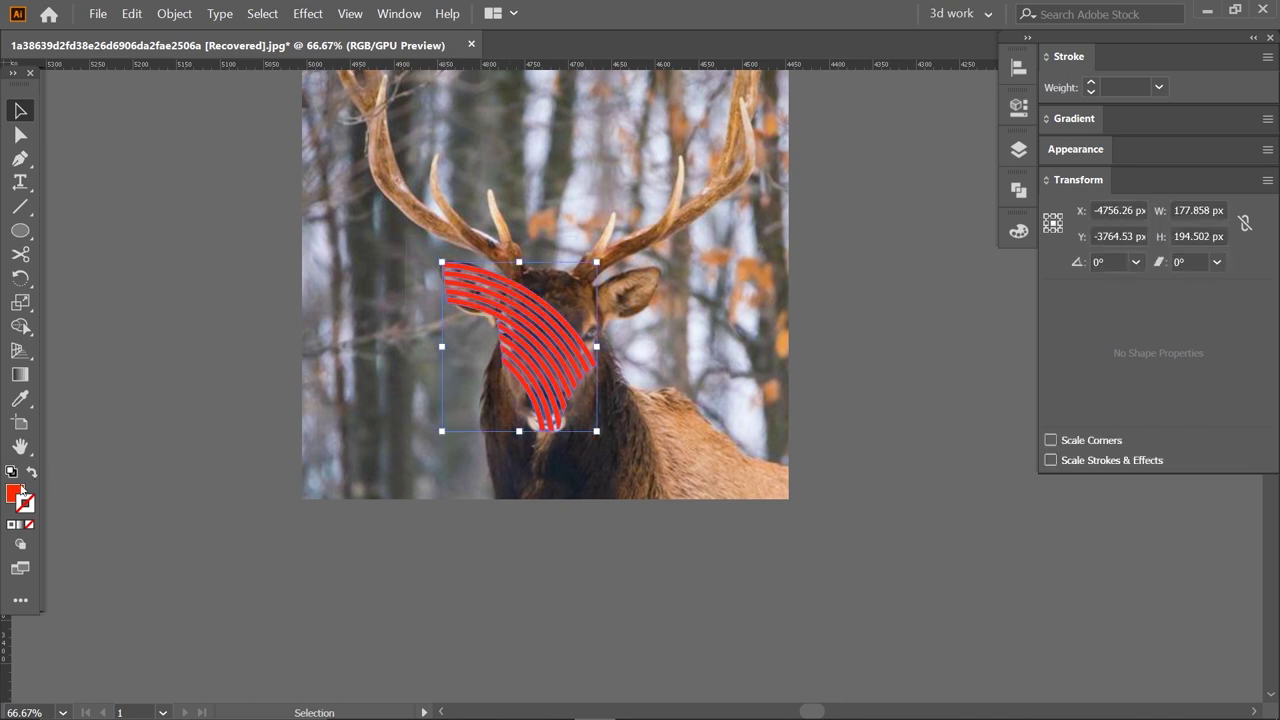
double_click(14, 492)
type("ffffff")
left_click(1186, 180)
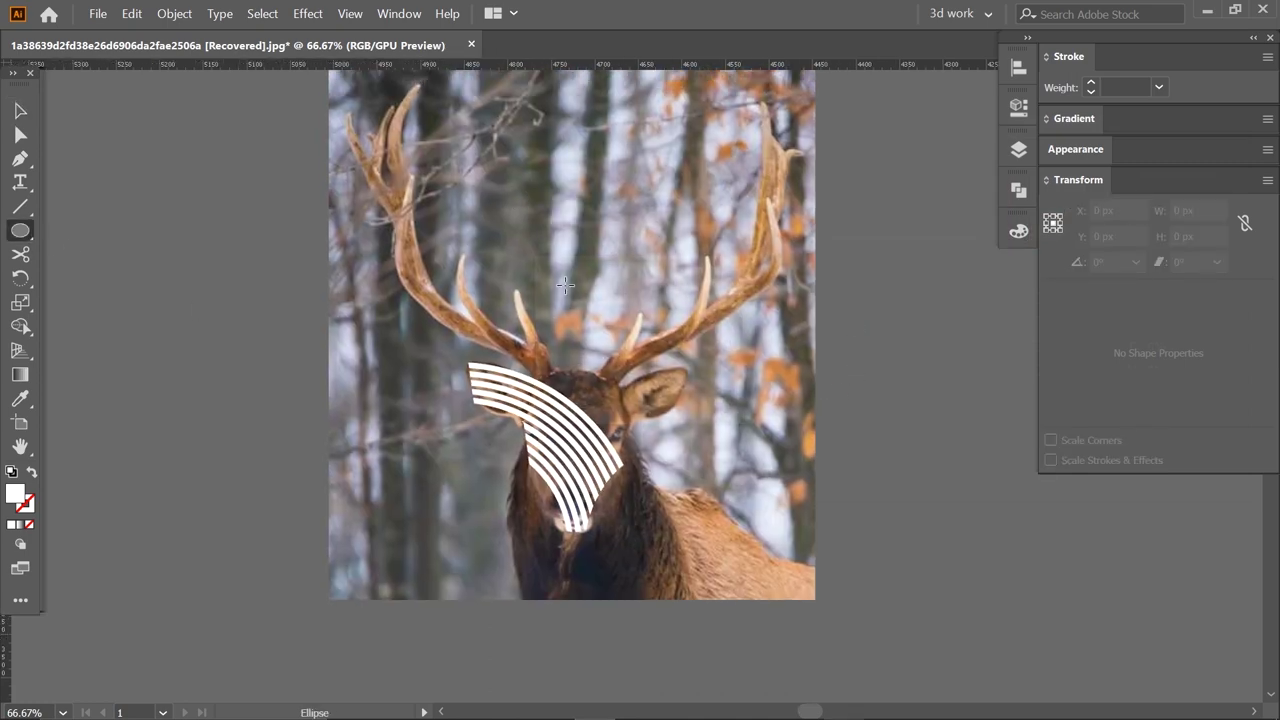
- Draw a 200 px white outline circle with a 6 pt stroke between the antlers
left_click(636, 304)
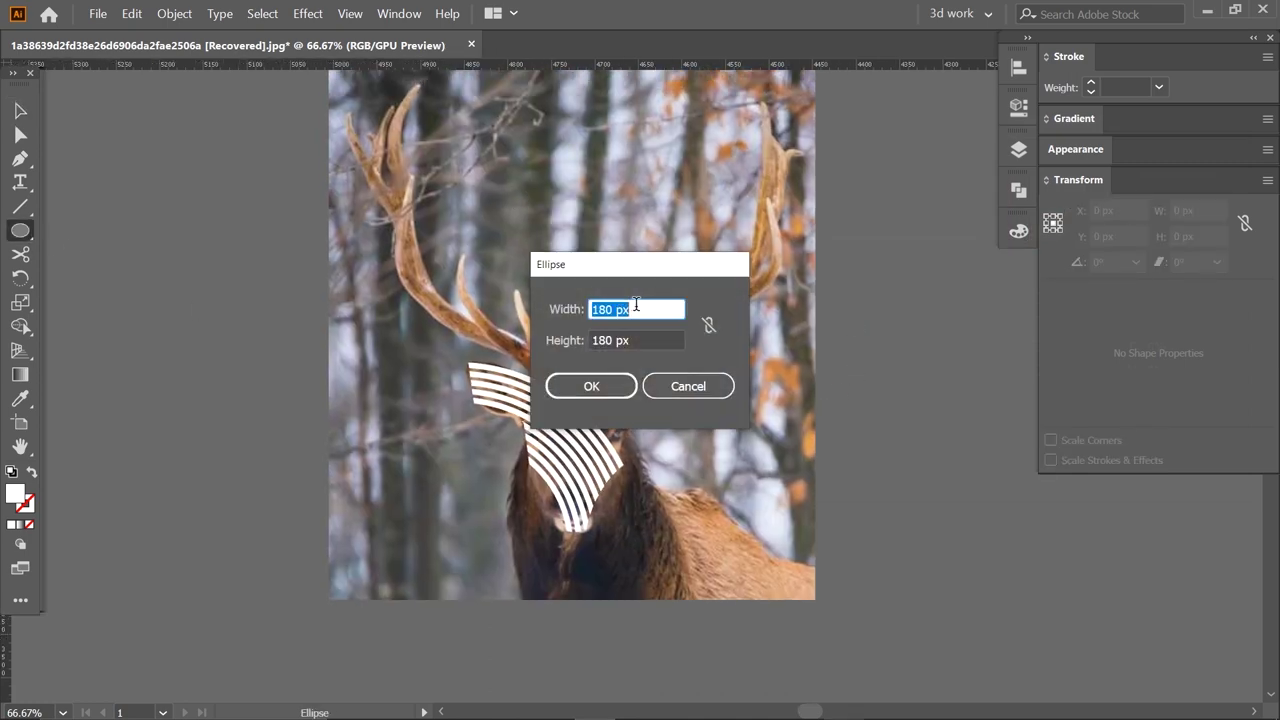
type("0")
key("Tab")
key("Return")
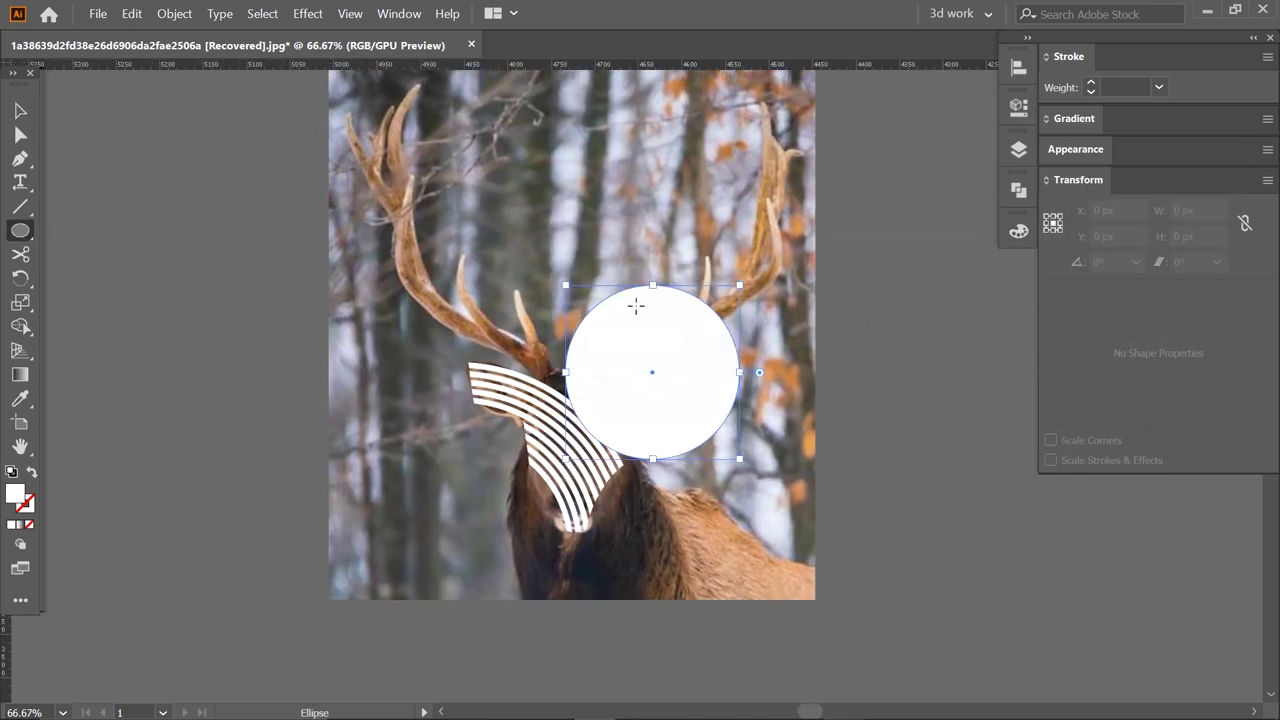
left_click(31, 473)
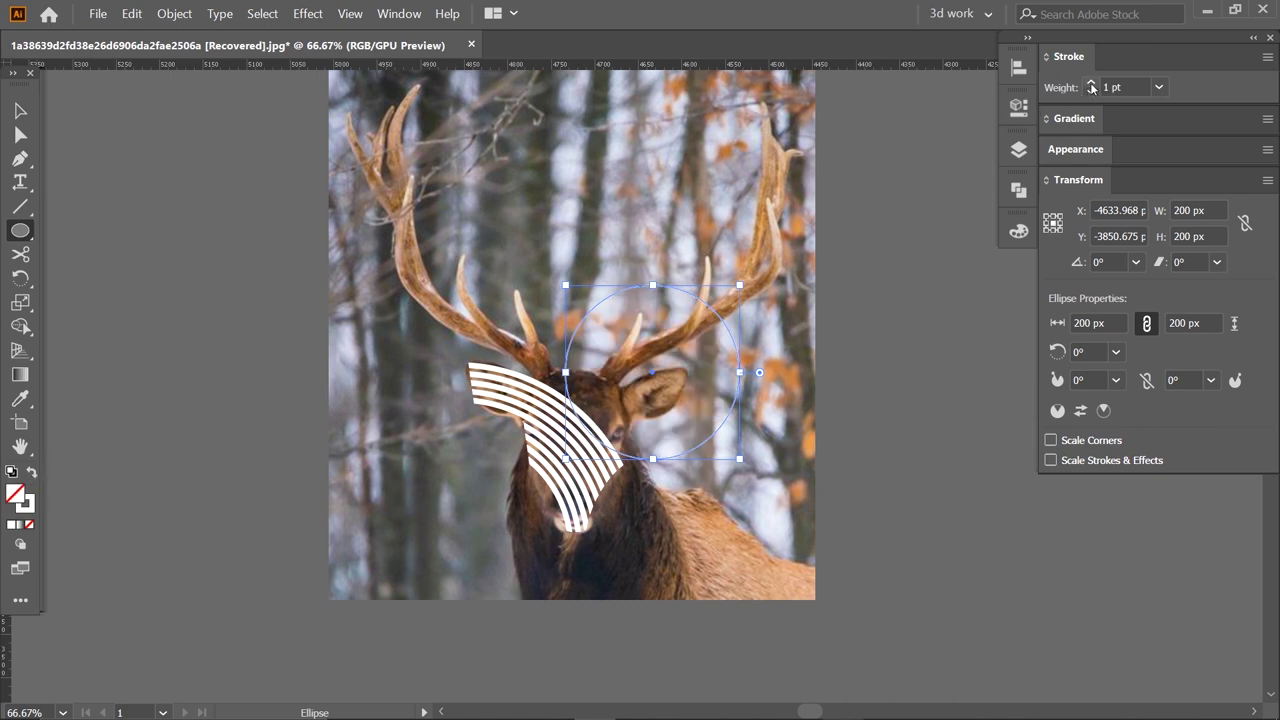
left_click(1092, 85)
left_click(1092, 85)
left_click(1092, 85)
left_click(1092, 85)
left_click(20, 111)
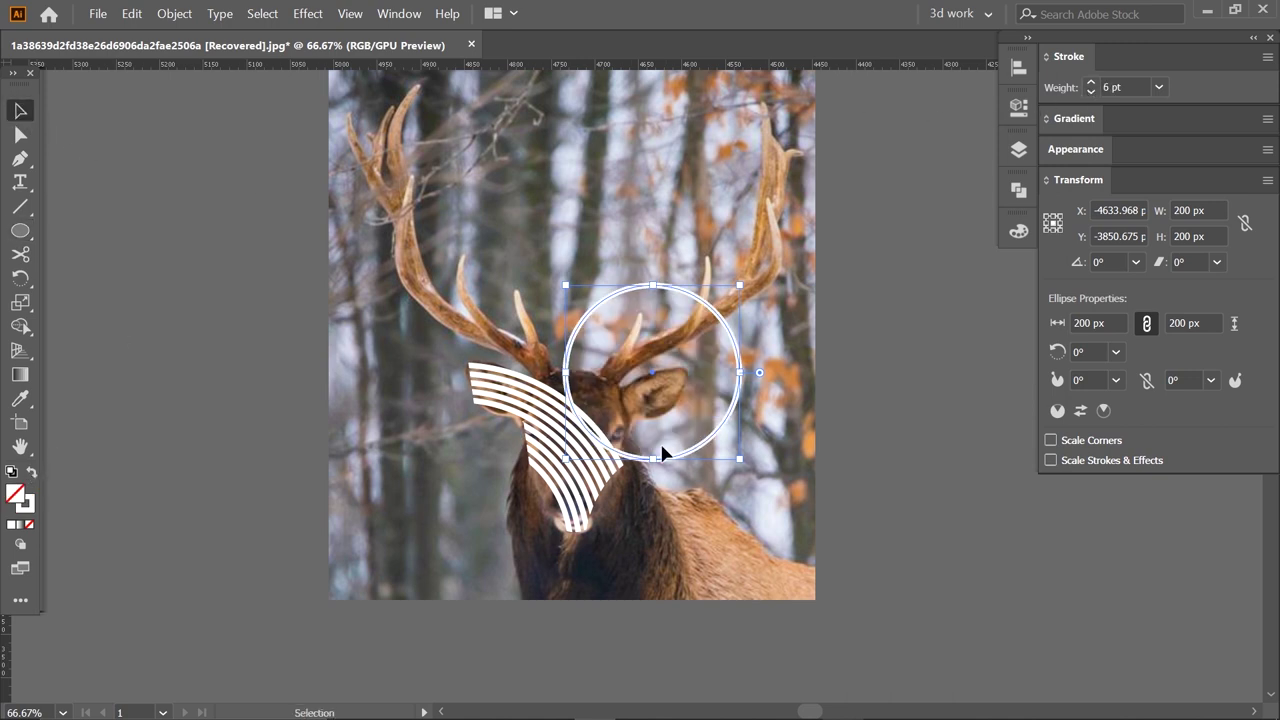
left_click_drag(673, 442, 616, 392)
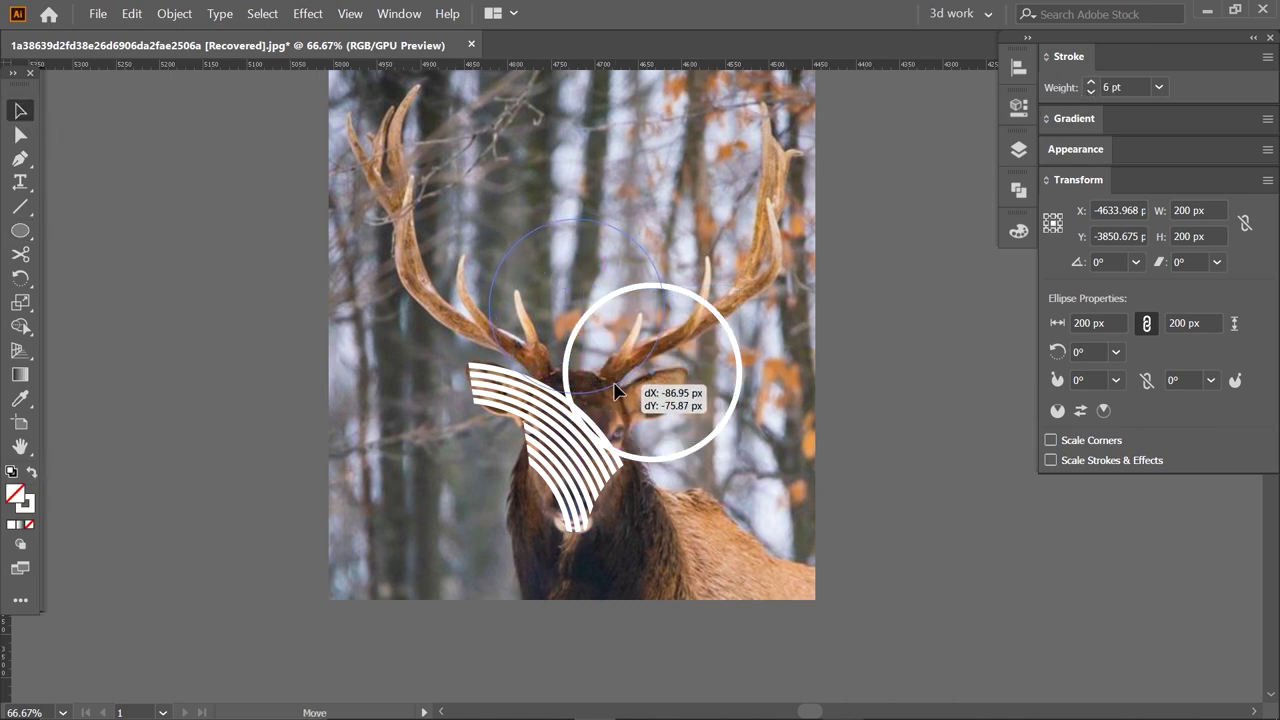
left_click_drag(616, 392, 636, 381)
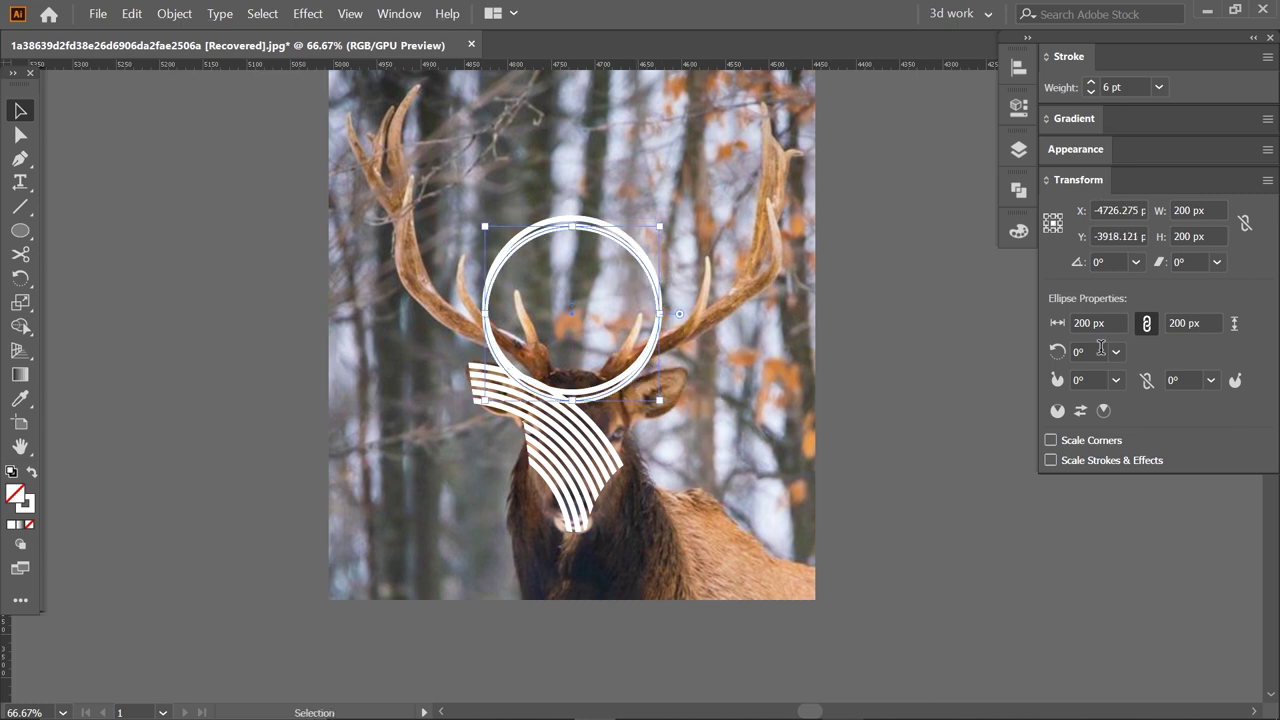
- Make a 220 px wide ring and centre it on the first circle both ways
left_click(1082, 322)
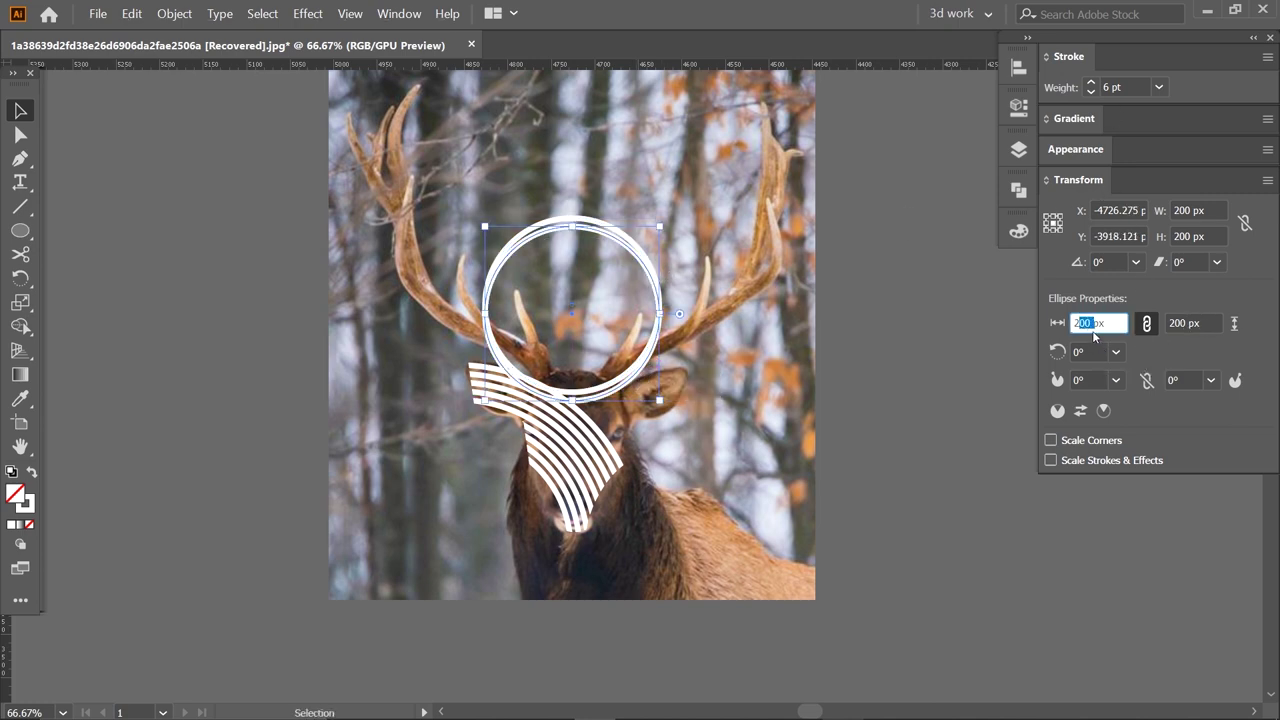
left_click(1090, 322)
type("220")
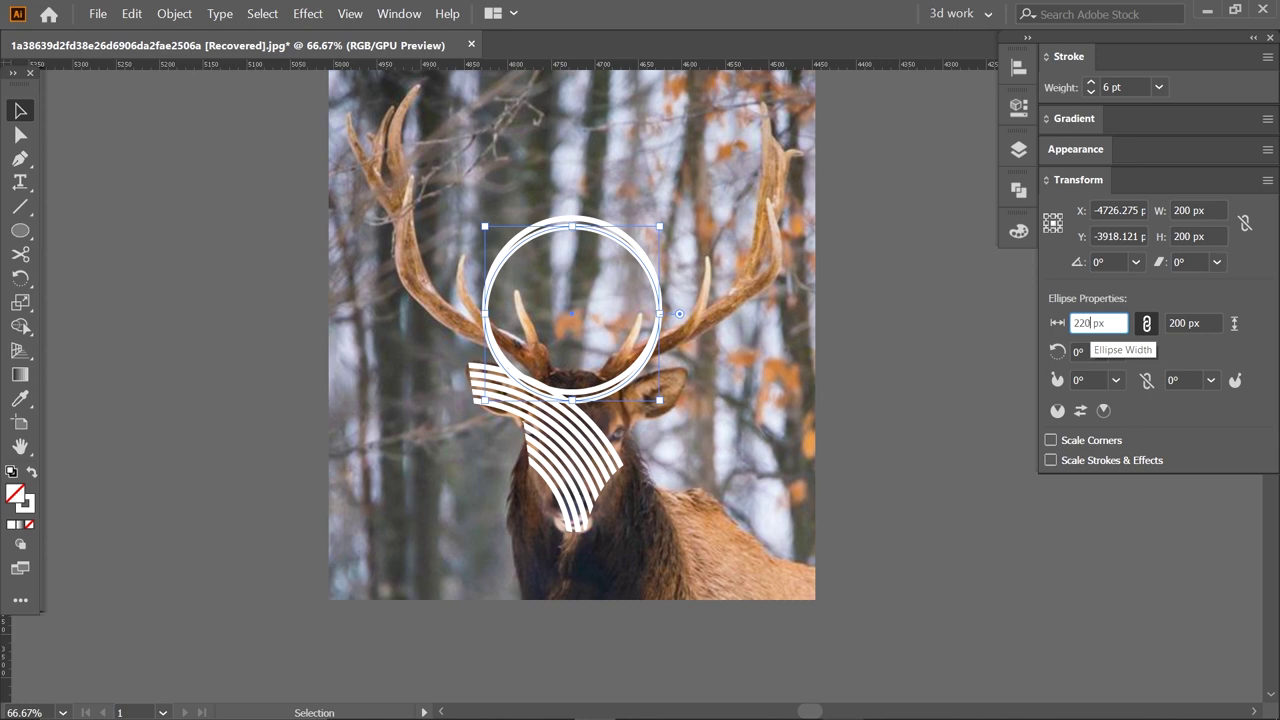
key("Return")
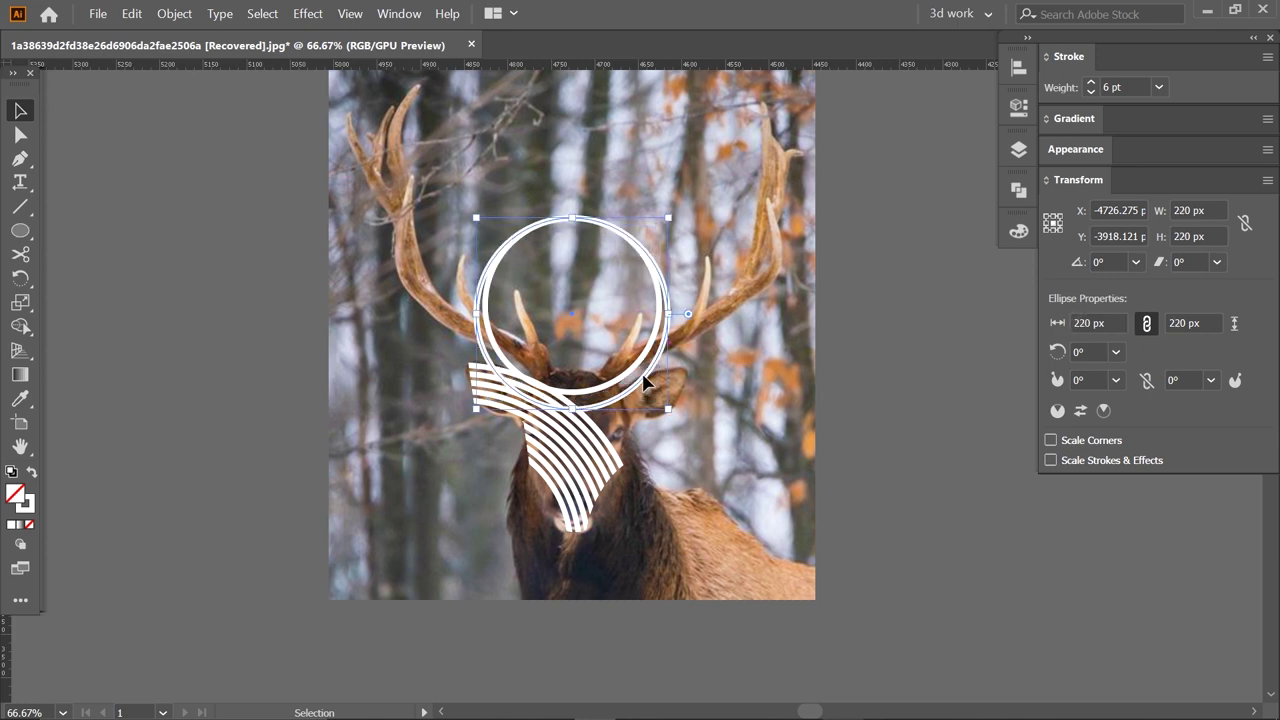
key("ctrl+z")
left_click(1018, 68)
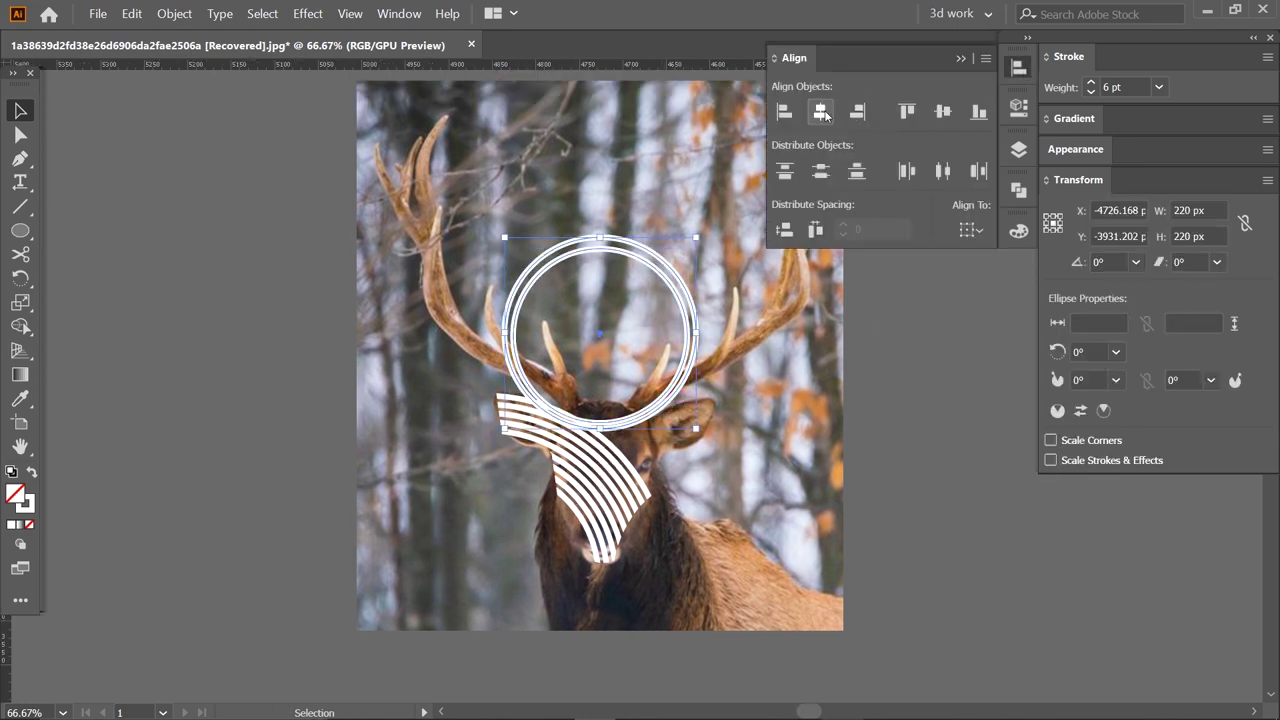
left_click(943, 111)
left_click(960, 58)
- Zoom in and nudge the concentric circles back into alignment
left_click(808, 351)
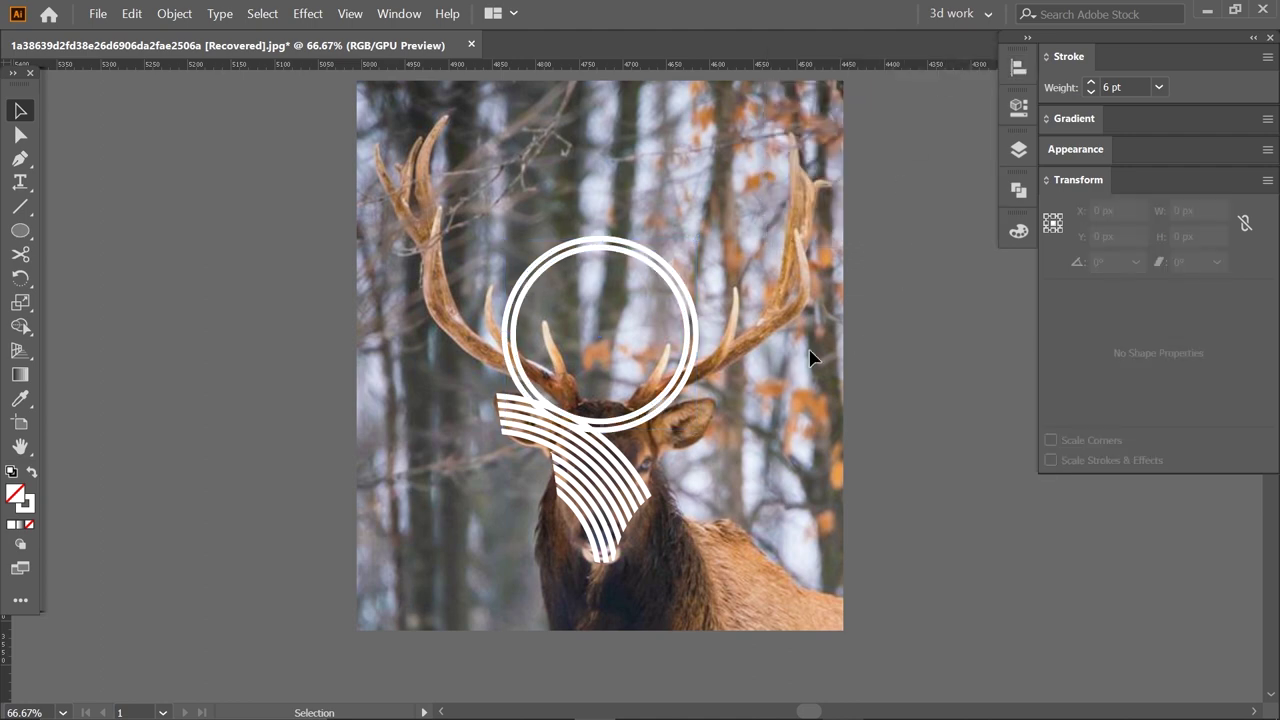
scroll(578, 418, "up", 1, "alt")
scroll(578, 418, "up", 3, "alt")
scroll(574, 423, "up", 1, "alt")
left_click(766, 606)
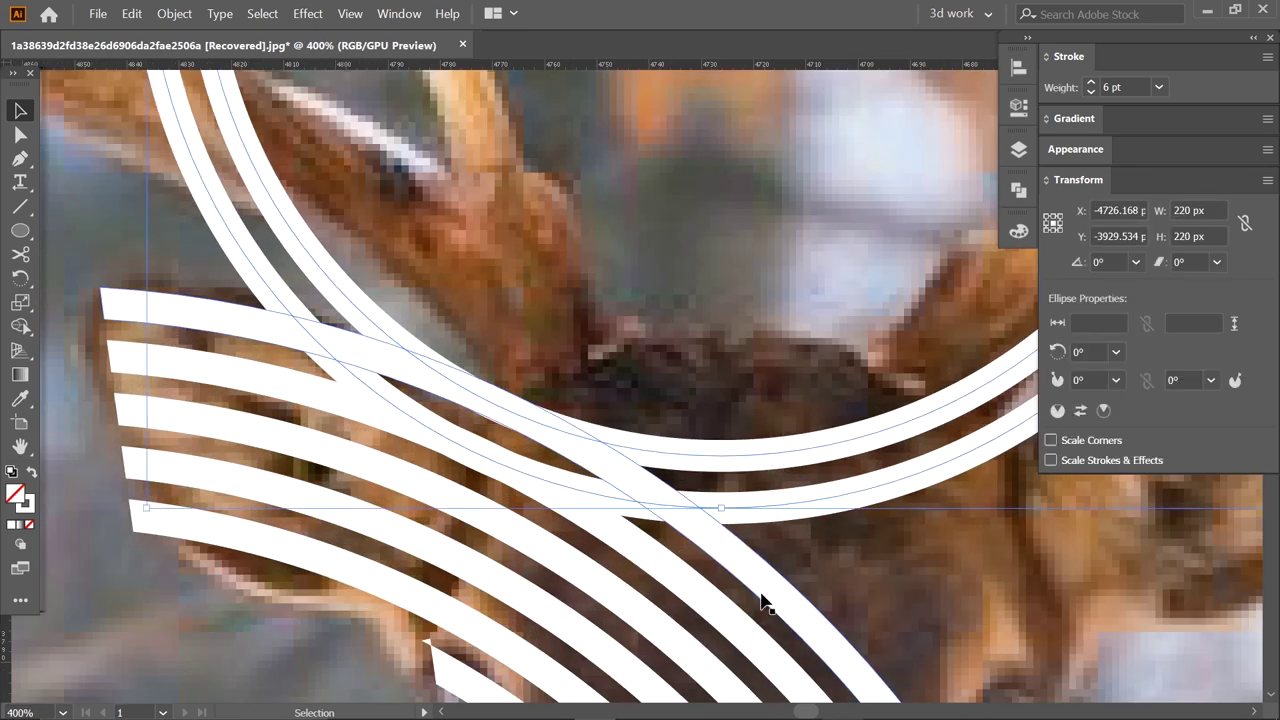
key("ctrl+z")
key("ctrl+z")
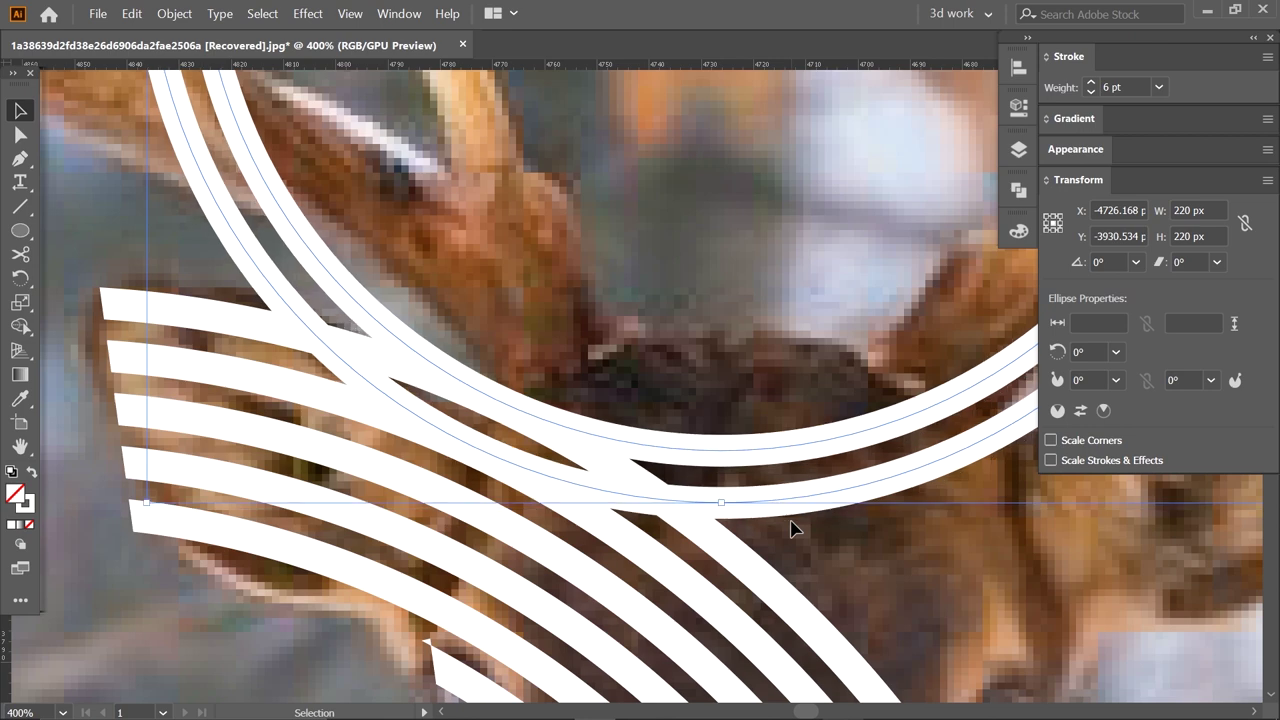
scroll(514, 428, "up", 2, "alt")
left_click_drag(517, 407, 524, 410)
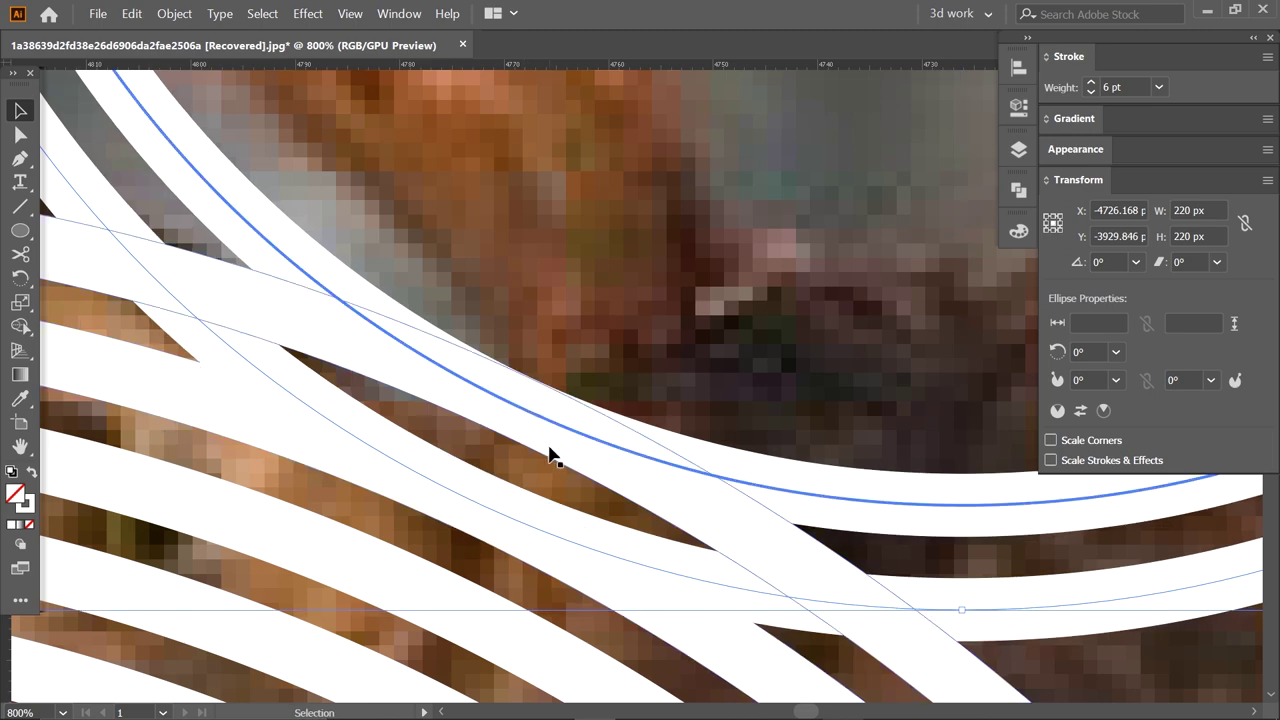
scroll(656, 351, "down", 2, "alt")
- Cut the top two white stripes at the circle and delete their left pieces
left_click(355, 318)
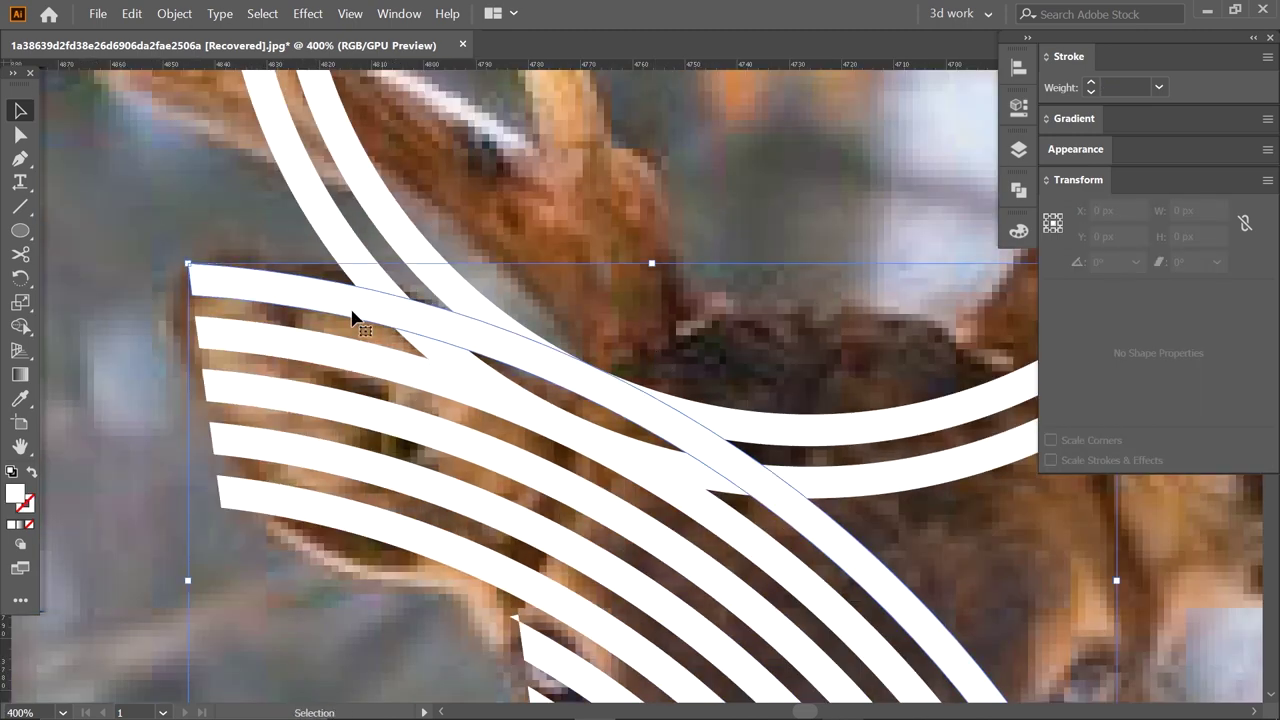
left_click(20, 254)
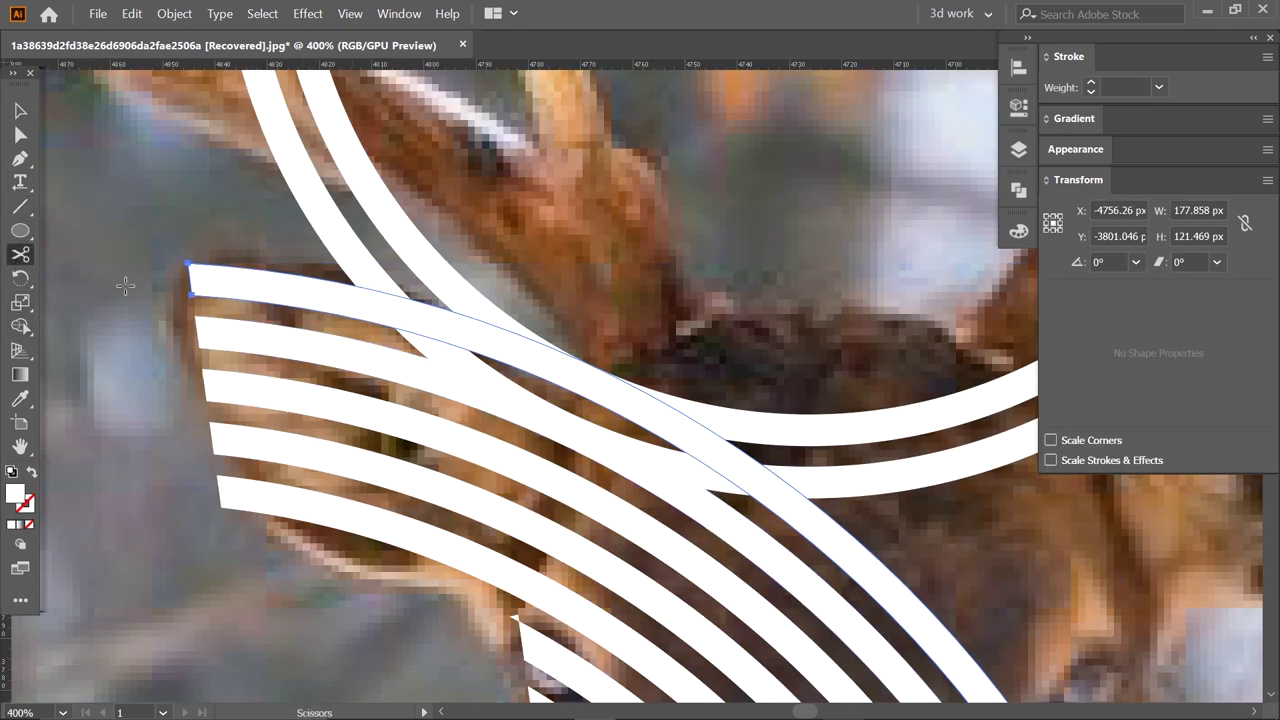
left_click(593, 366)
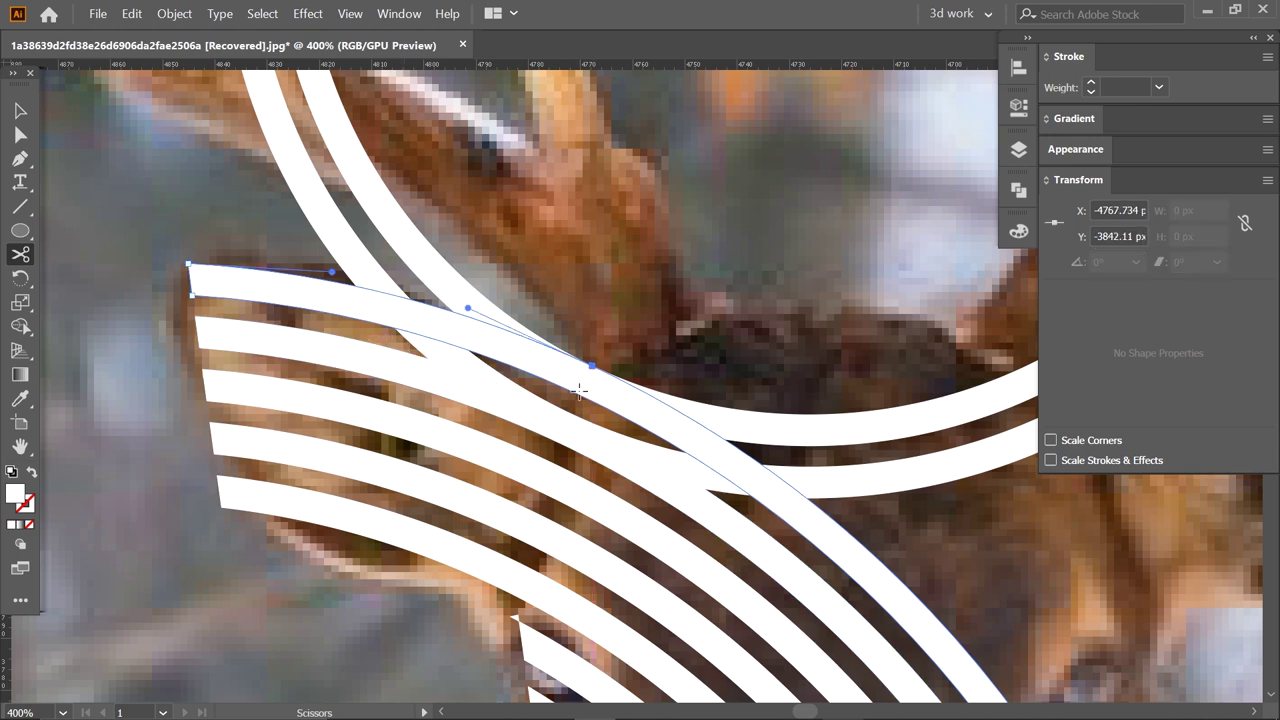
left_click(570, 413)
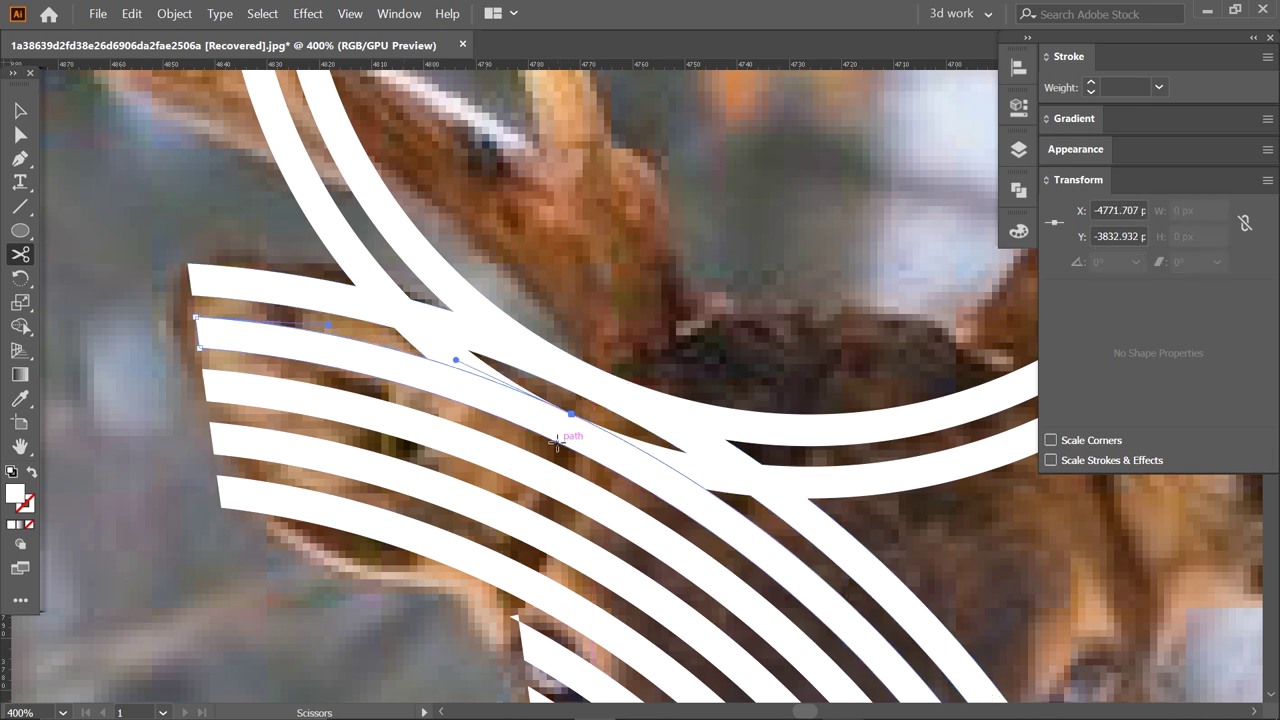
key("v")
left_click(112, 302)
left_click(230, 334)
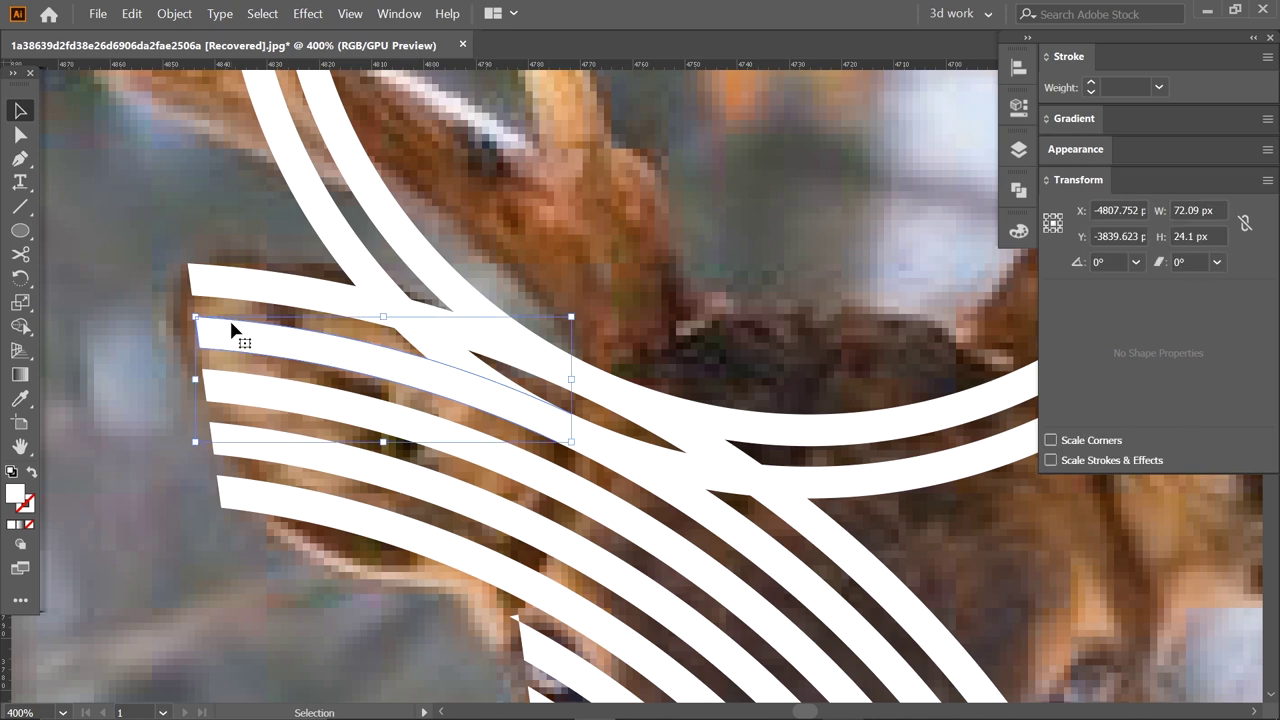
key("Delete")
left_click(265, 292)
key("Delete")
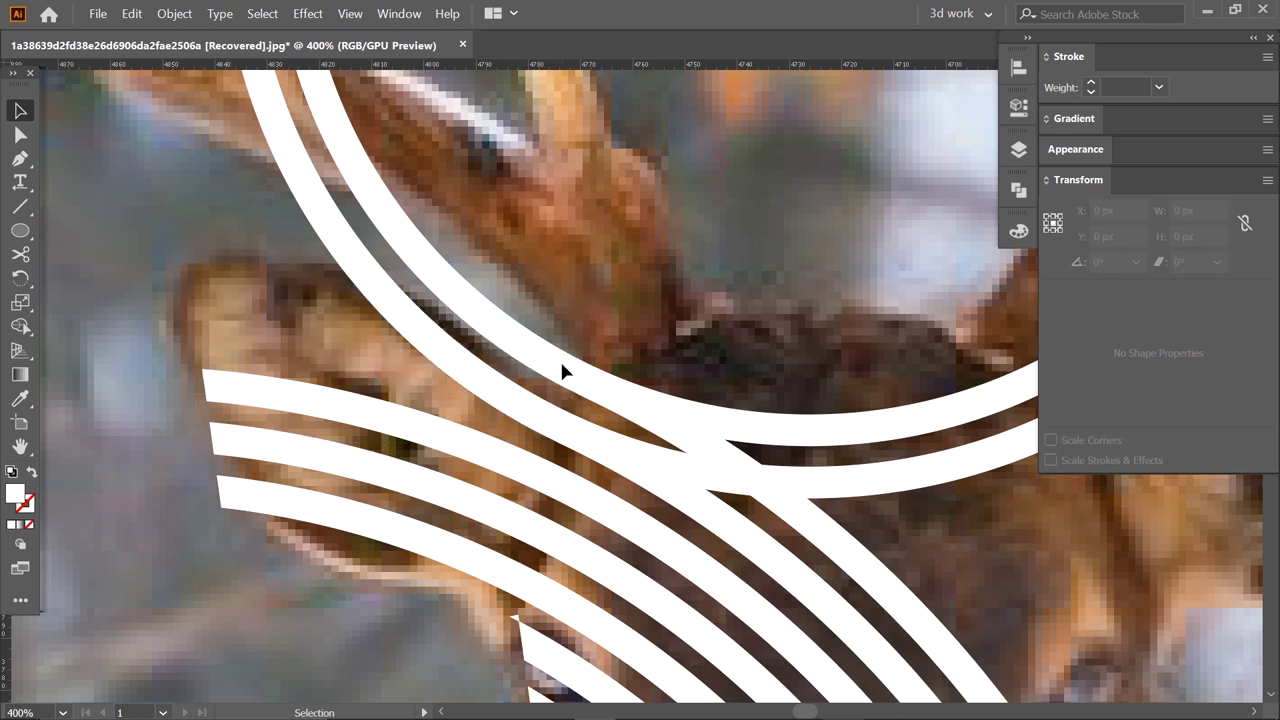
- Split the upper and lower circles with Scissors where the stripes cross them
left_click(562, 371)
left_click(20, 254)
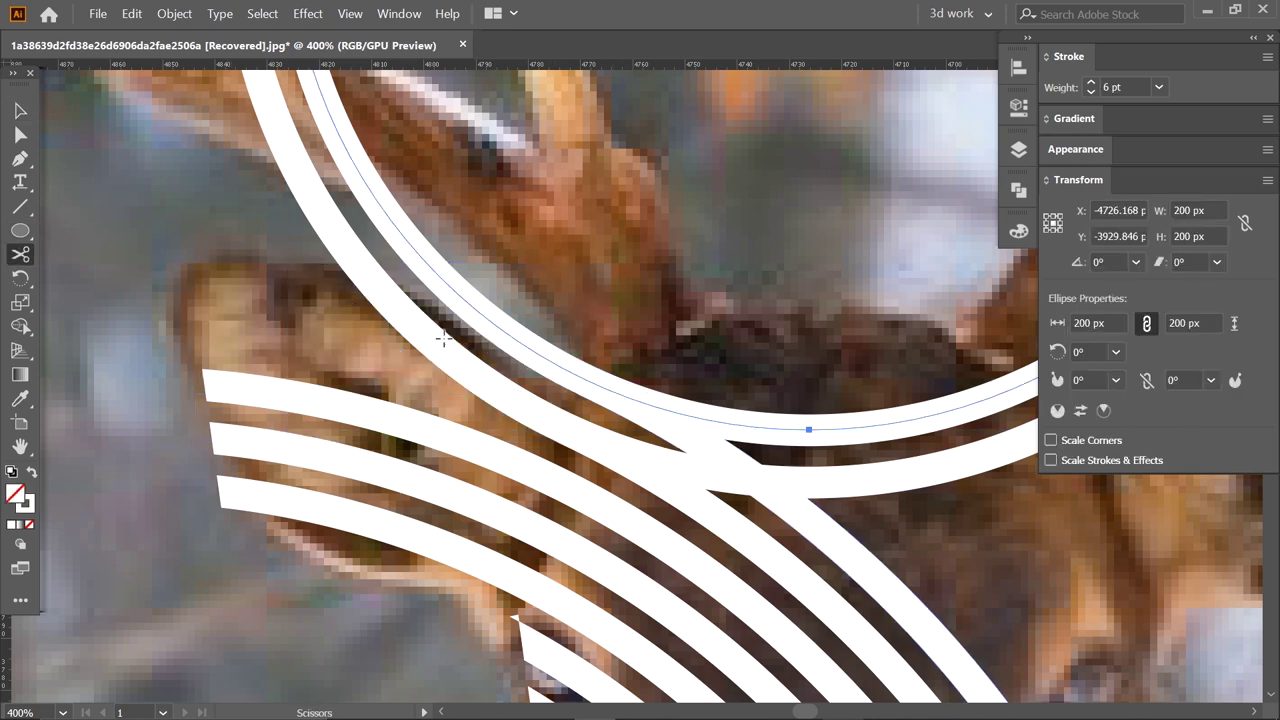
left_click(597, 385)
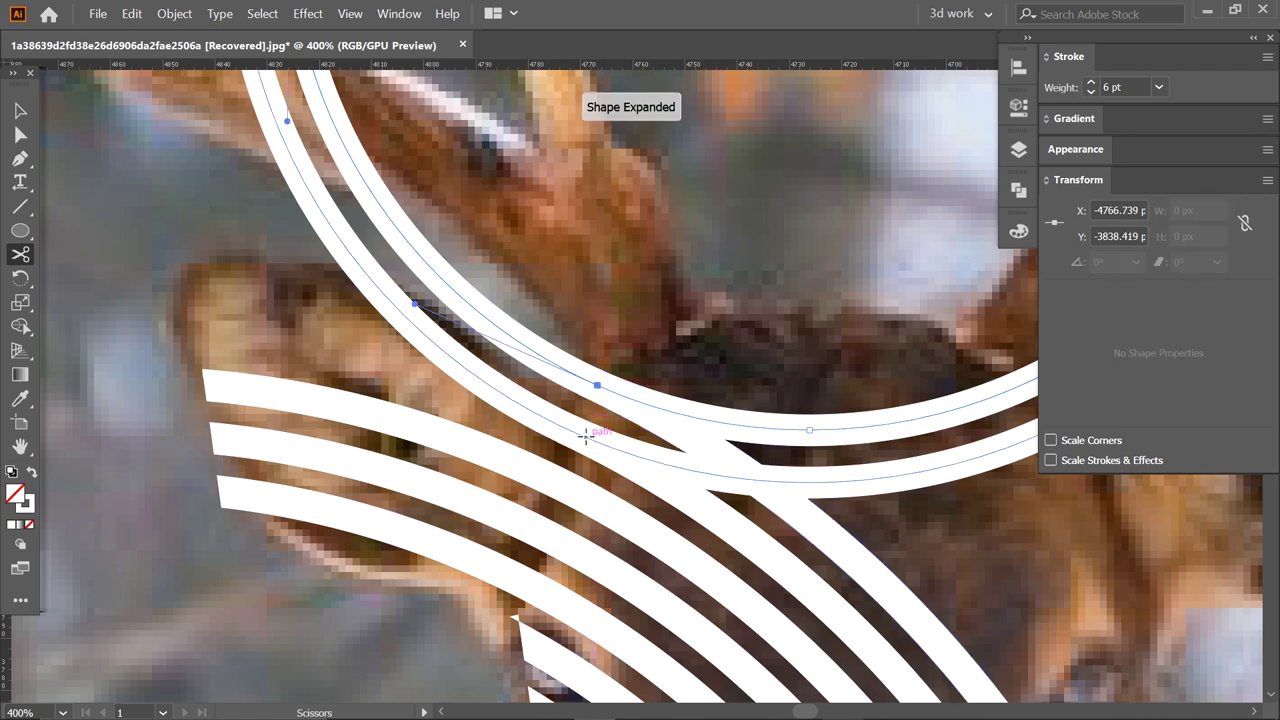
left_click(582, 436)
- Cut the outer circle near its top and delete both circles' right-hand arcs
key("ctrl+1")
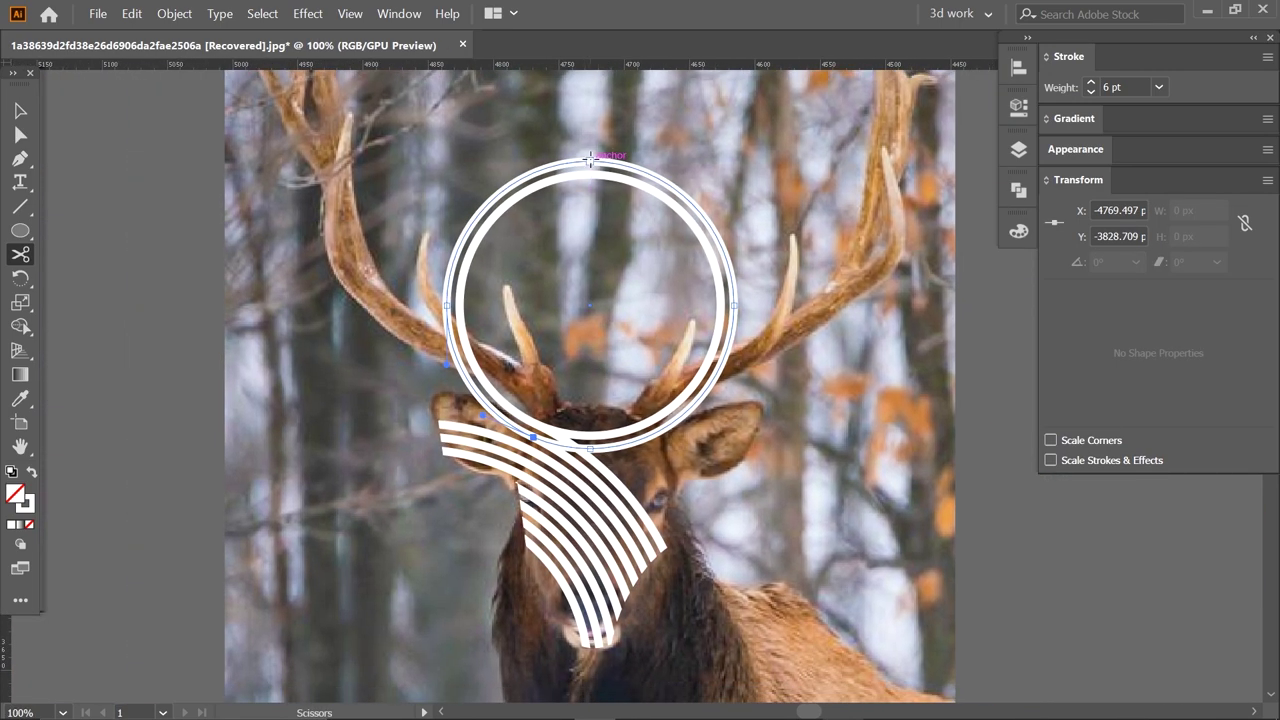
left_click(591, 157)
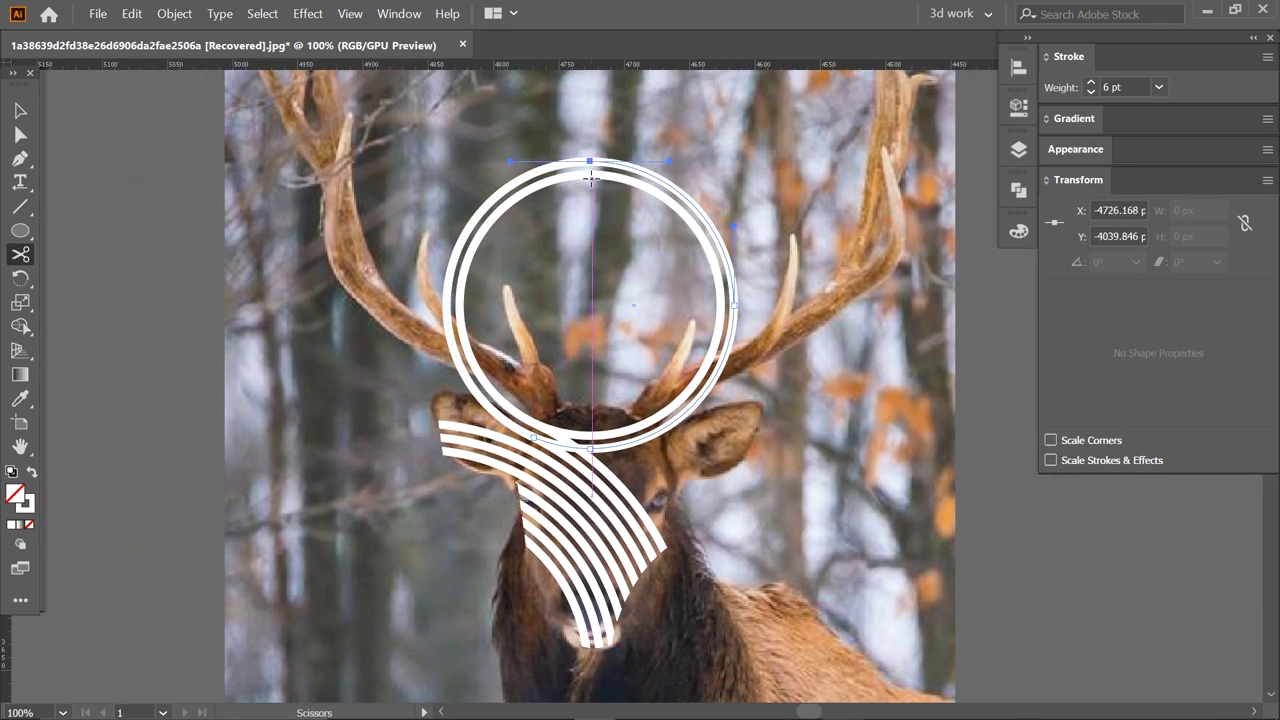
left_click(20, 110)
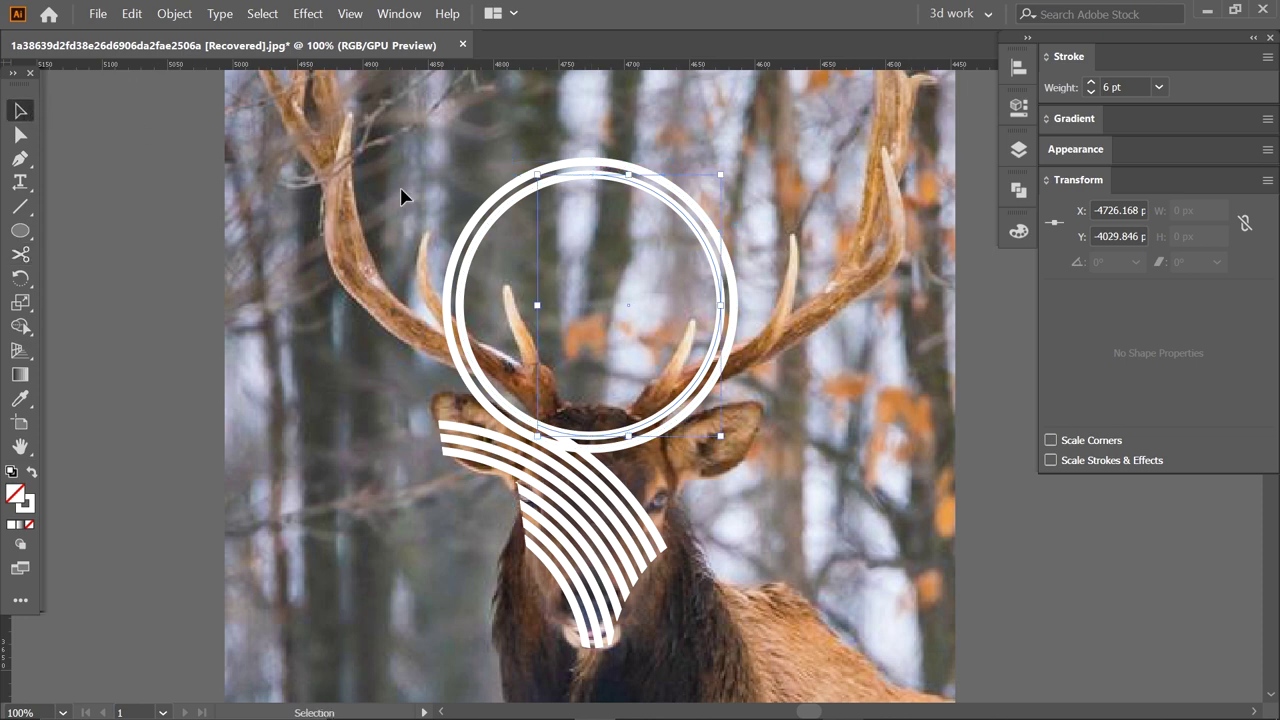
key("Delete")
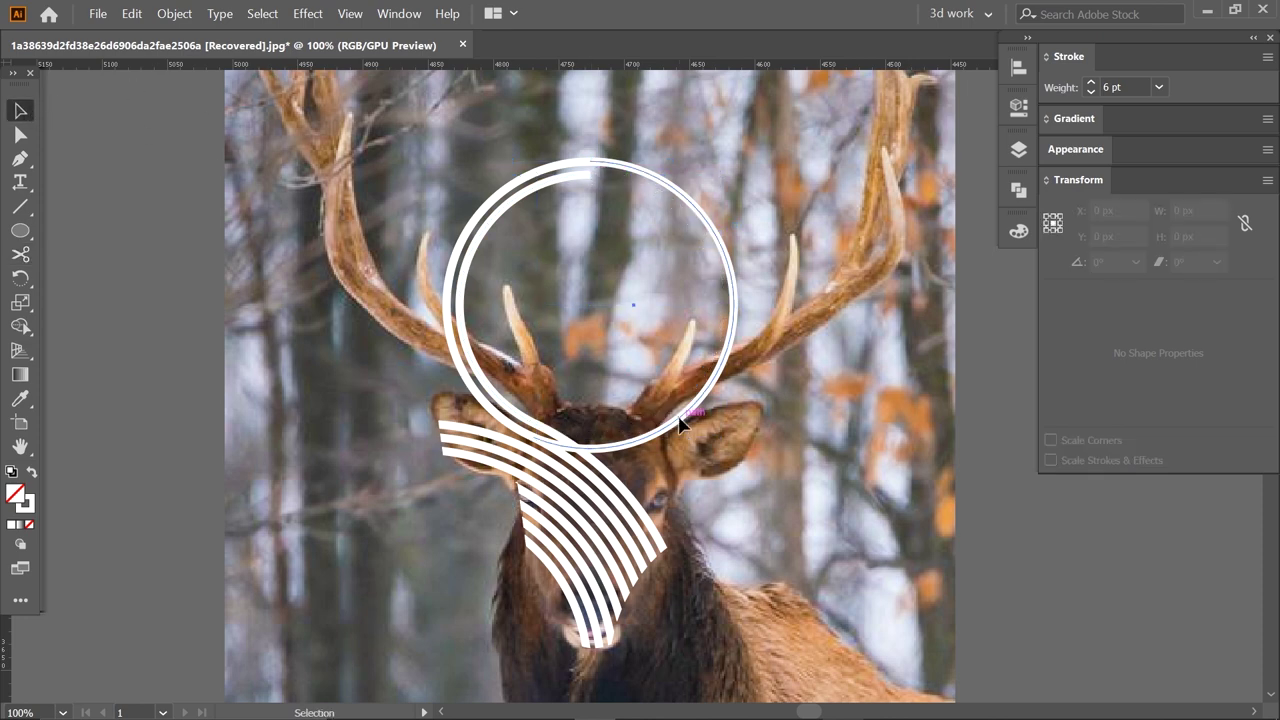
left_click(680, 424)
key("Delete")
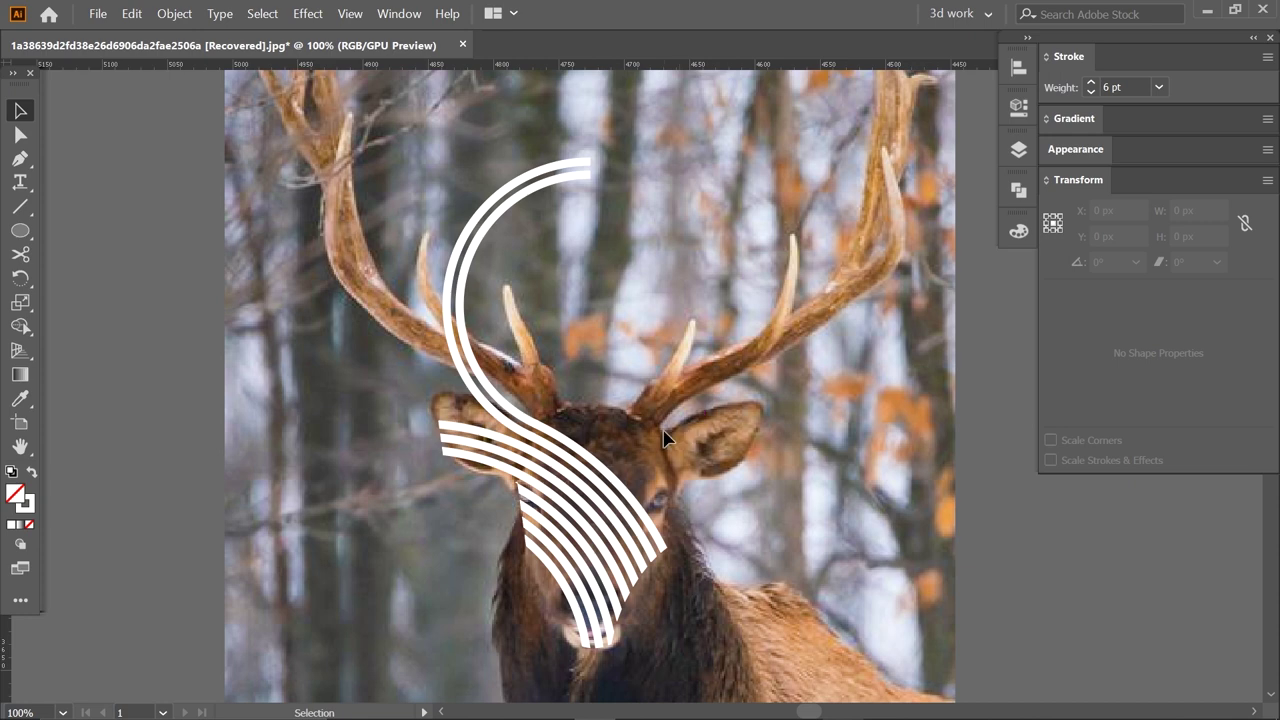
- Convert the remaining left arcs' strokes to filled outlines
left_click(449, 290)
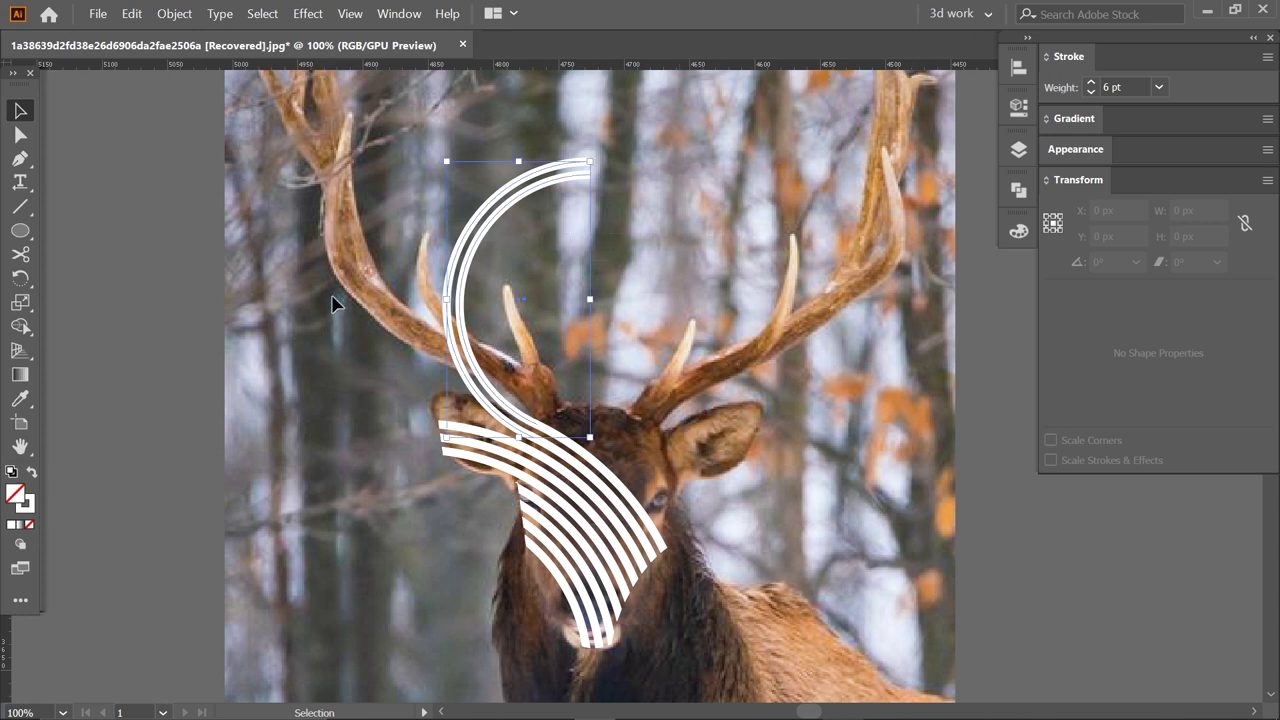
left_click(178, 13)
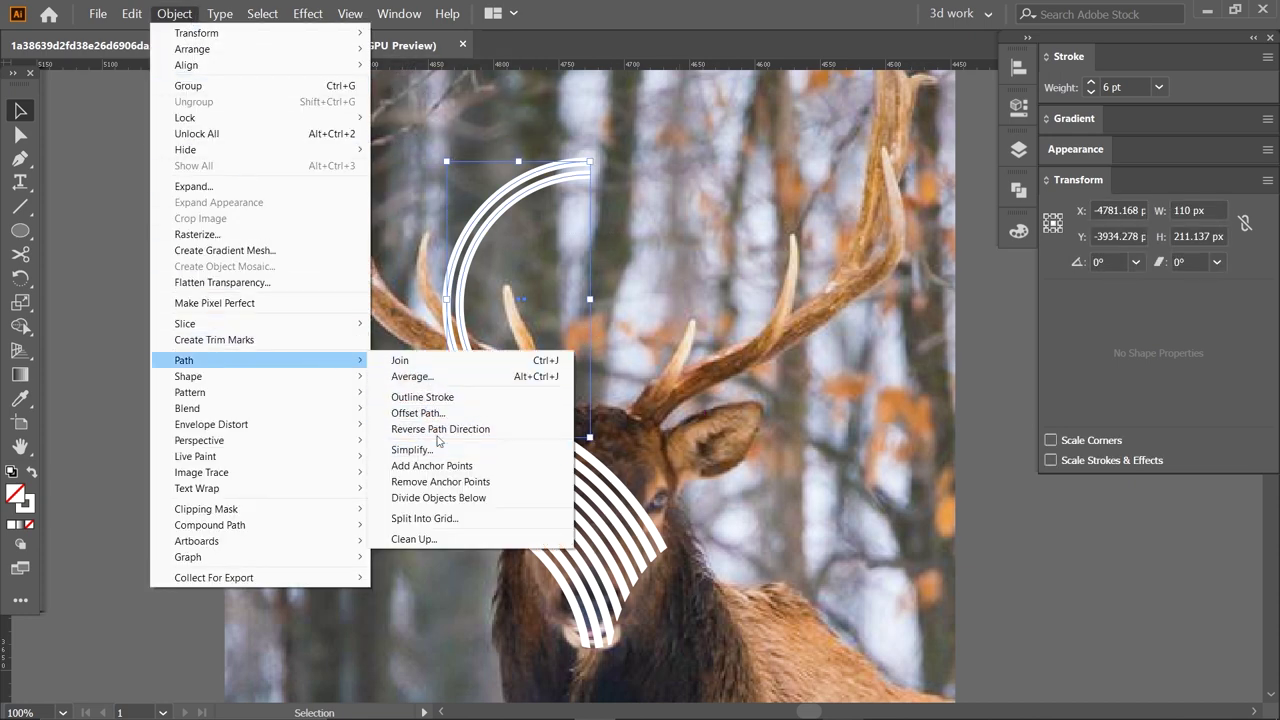
left_click(440, 398)
left_click(612, 392)
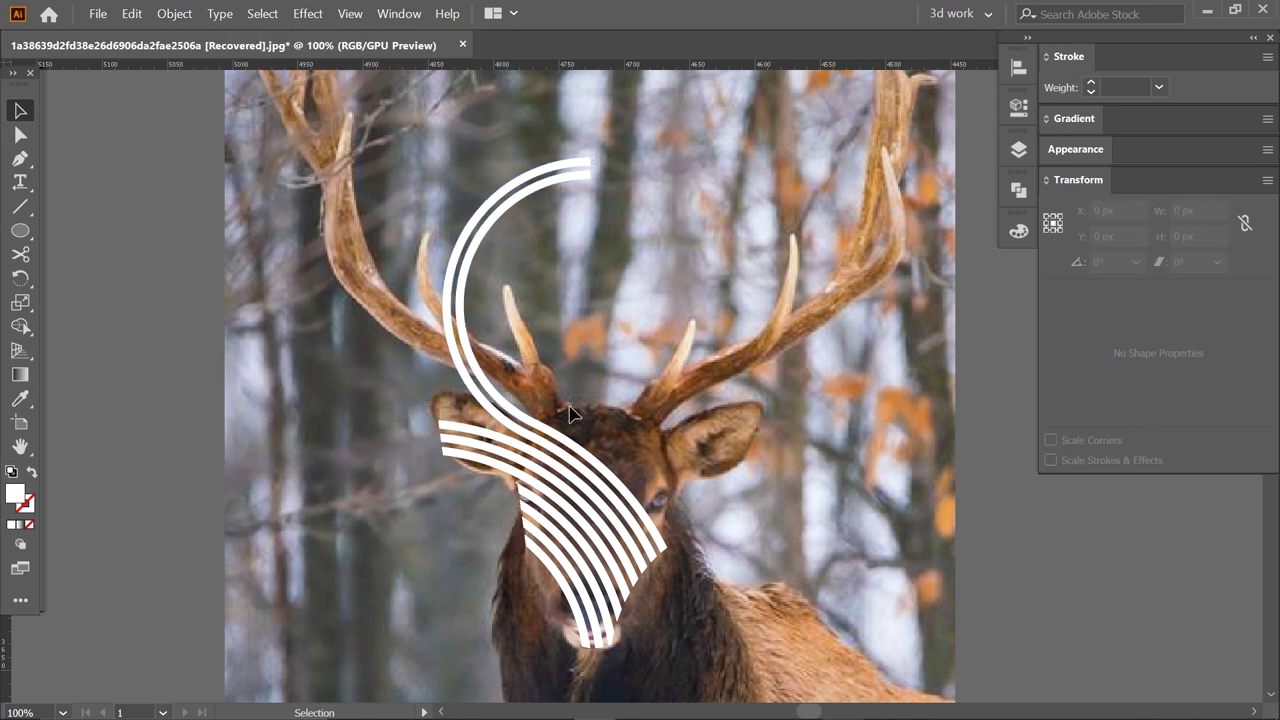
left_click(507, 440)
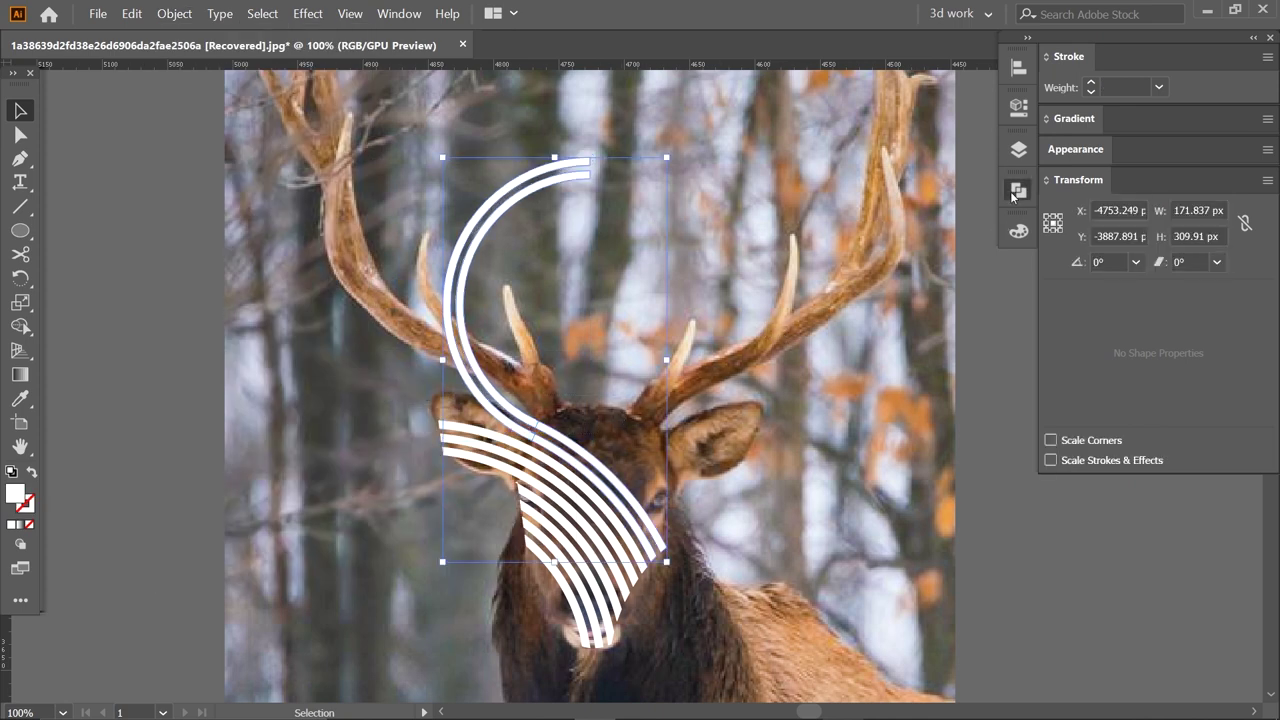
left_click(1013, 195)
left_click(960, 182)
- Draw a tall narrow rectangle, about 12 × 102 px, across the arc tops
left_click(646, 443)
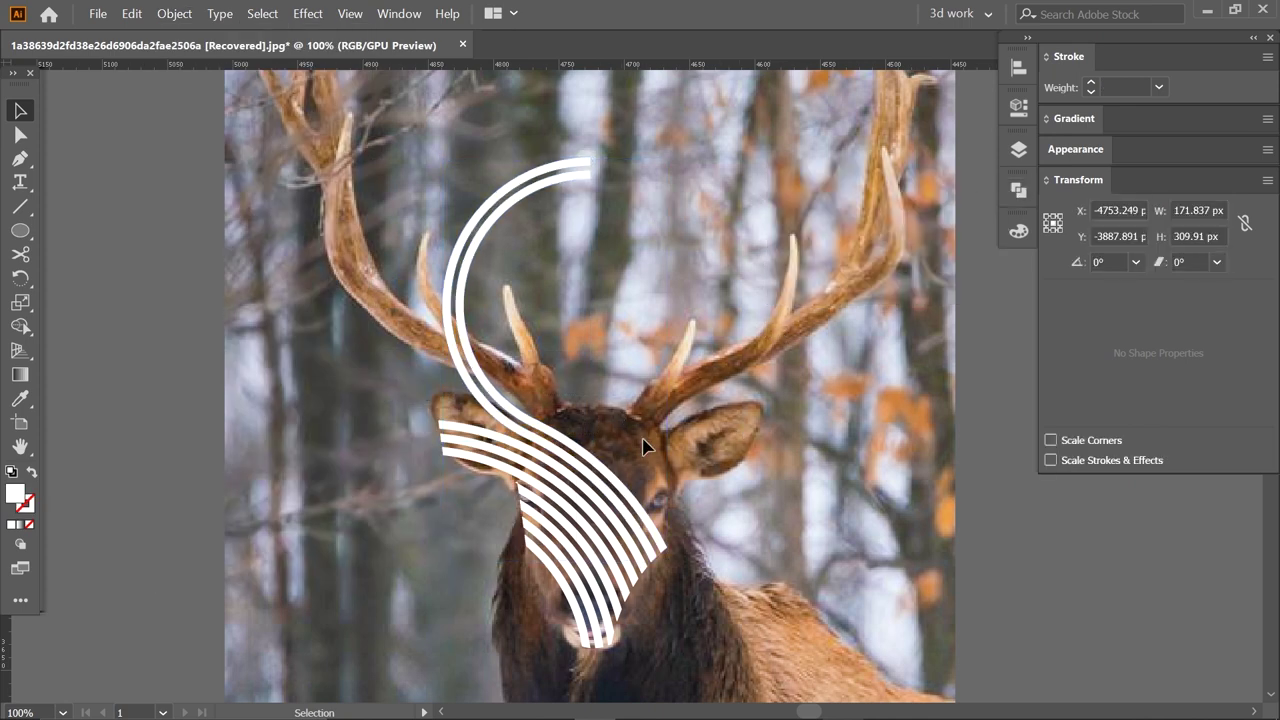
left_click_drag(20, 230, 50, 231)
left_click(50, 231)
left_click_drag(490, 121, 507, 254)
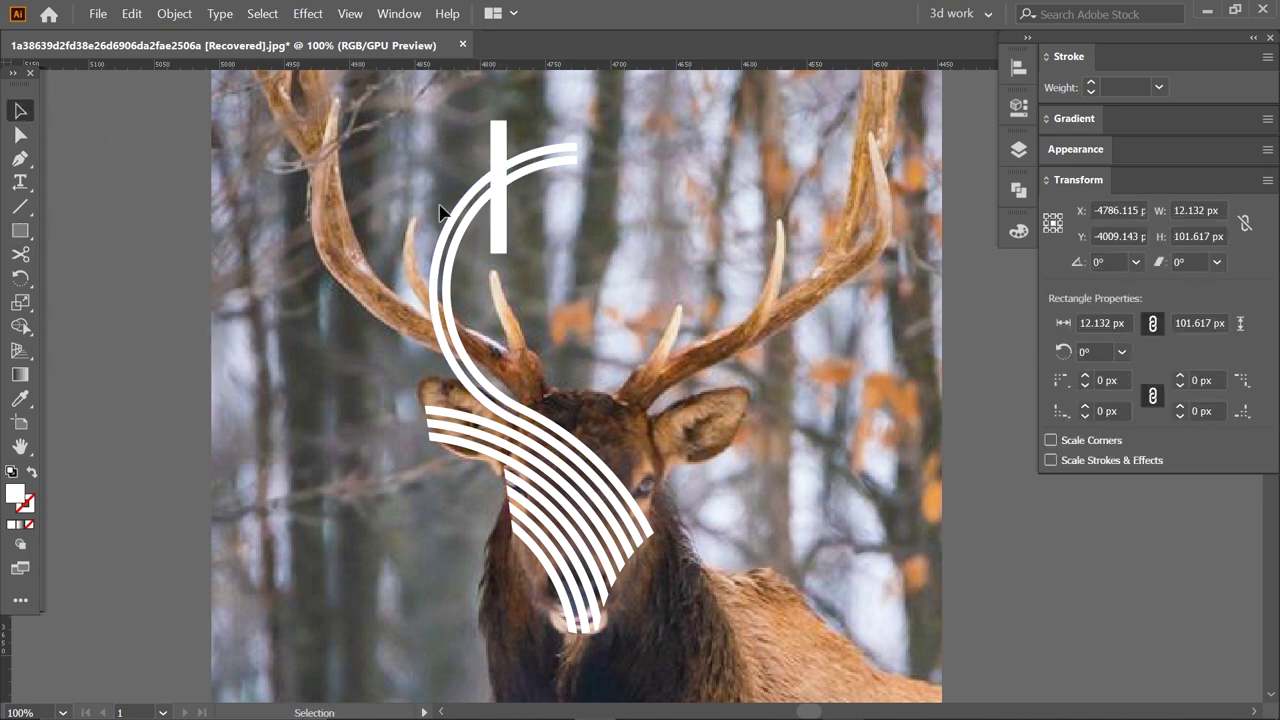
- Trim the arc tops with the rectangle, deleting the rectangle and cut-off ends
left_click(466, 220)
left_click(503, 213, "shift")
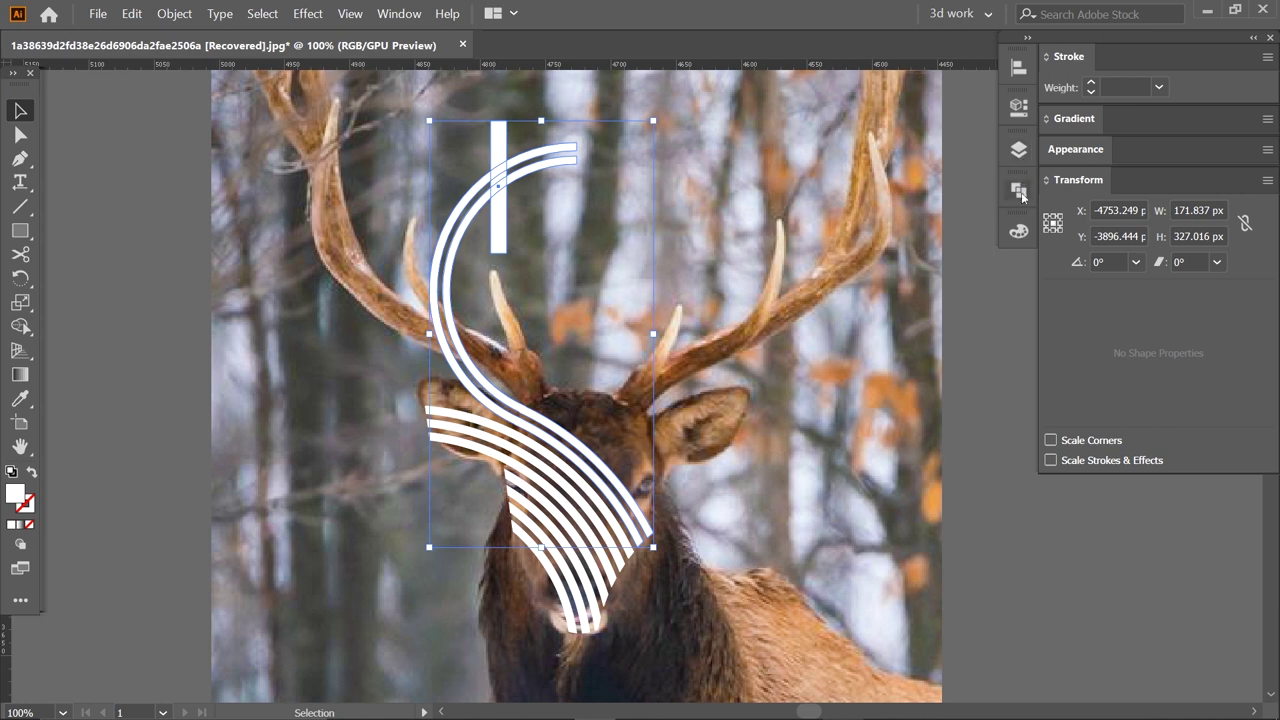
left_click(1018, 190)
right_click(546, 154)
left_click(640, 270)
left_click(567, 218)
left_click_drag(567, 218, 502, 292)
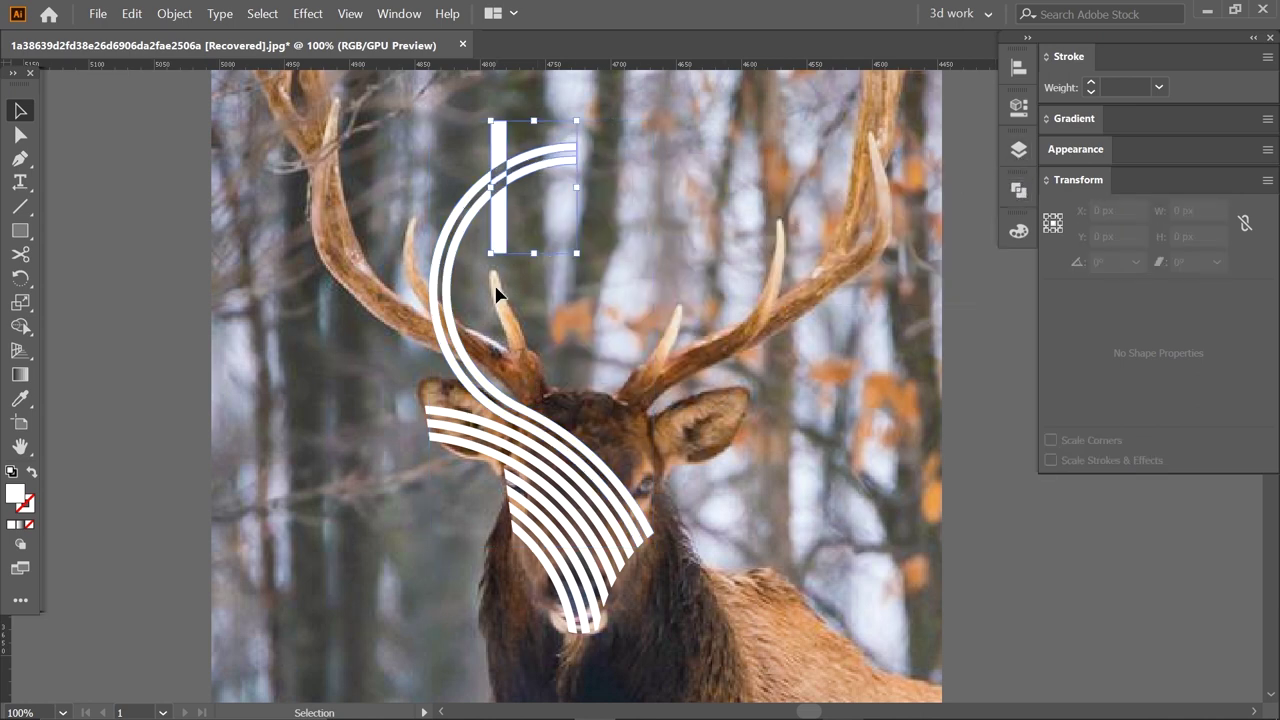
key("Delete")
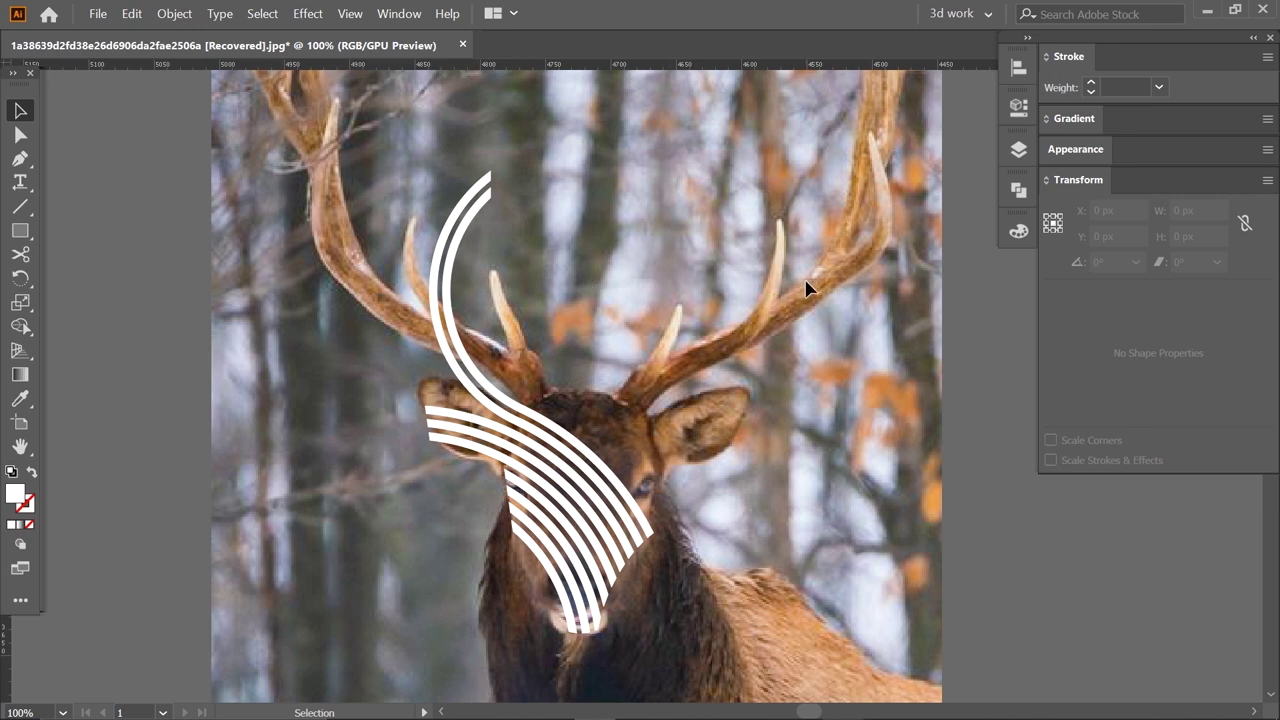
- Group all the white arc paths together
left_click_drag(365, 631, 558, 468)
right_click(557, 474)
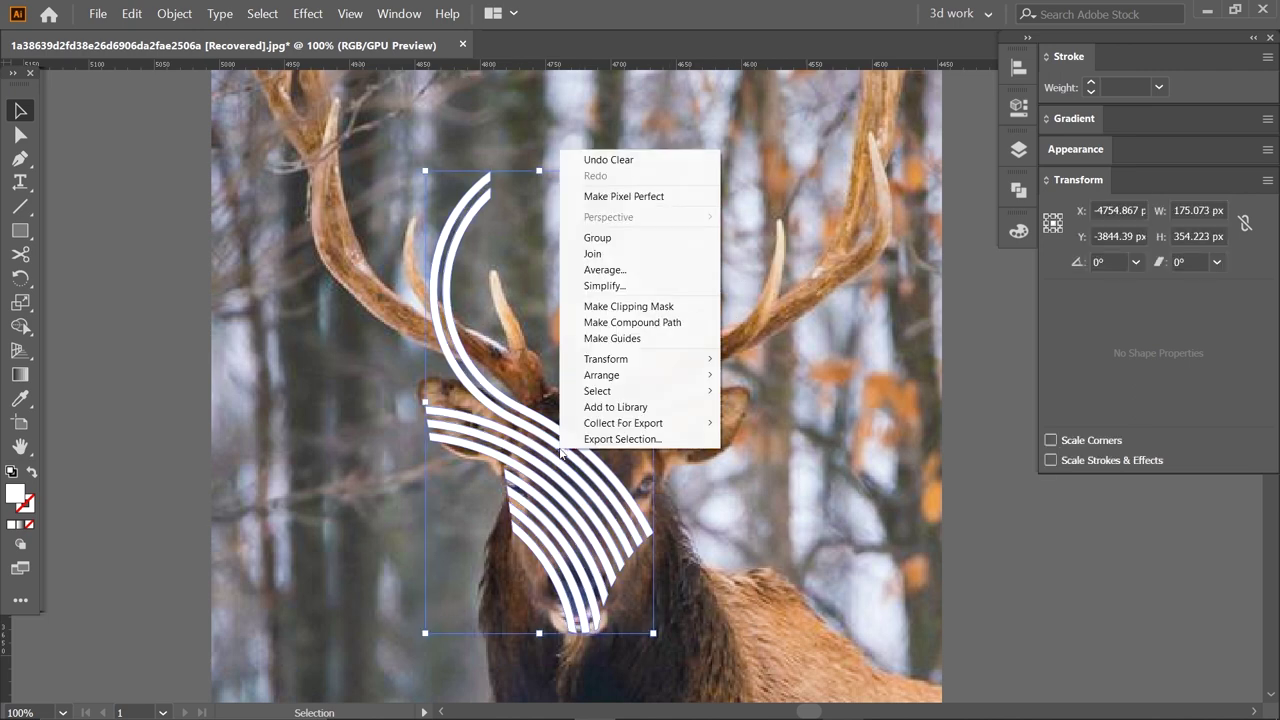
left_click(617, 248)
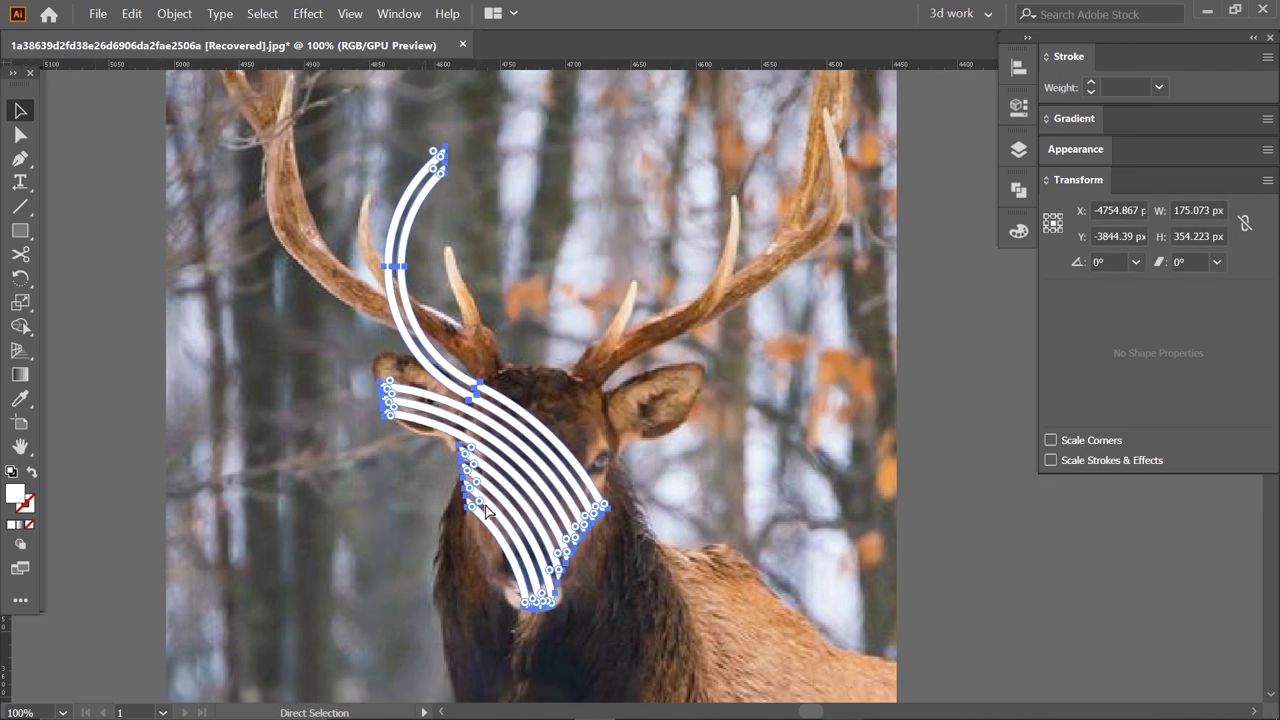
- Alt-drag a copy of the arcs, reflect it vertically and move it against the original
mouse_move(553, 445)
left_mouse_down()
mouse_move(663, 451)
mouse_move(700, 376)
left_mouse_up()
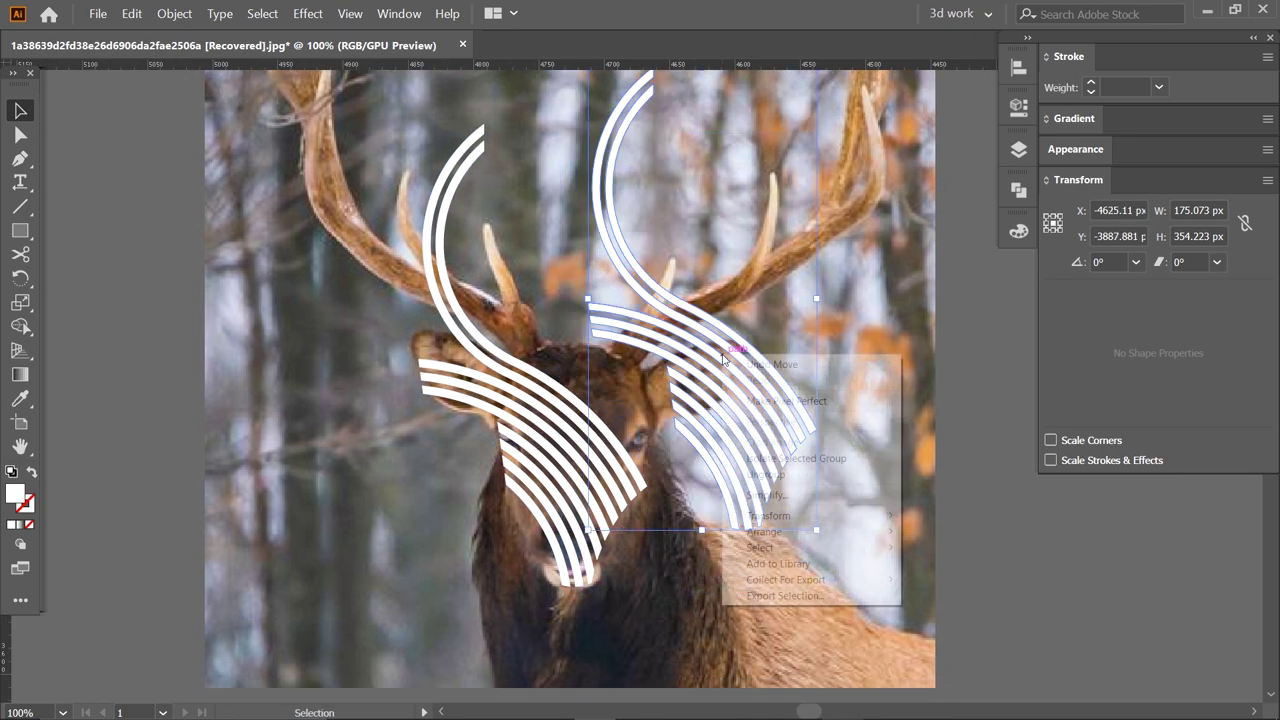
right_click(722, 354)
mouse_move(769, 515)
left_click(940, 568)
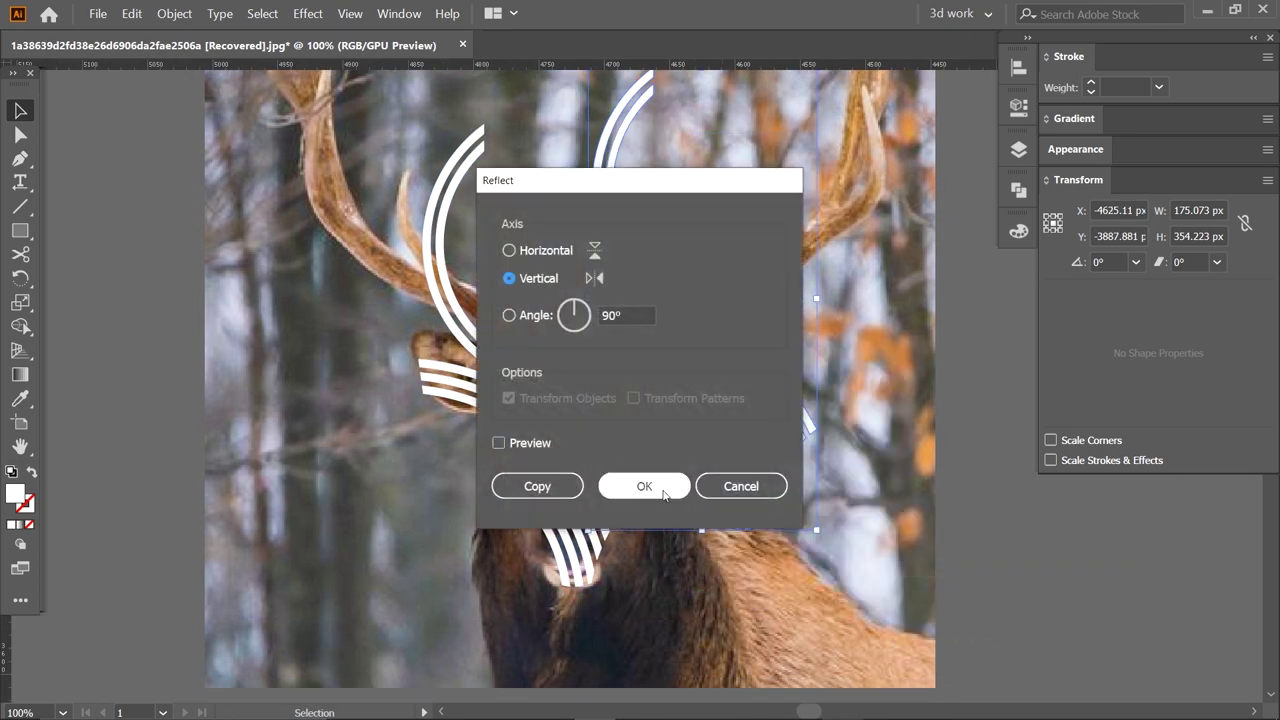
key("Return")
mouse_move(697, 388)
left_mouse_down()
mouse_move(600, 460)
mouse_move(654, 466)
left_mouse_up()
scroll(600, 543, "up", 2)
scroll(600, 543, "up", 1)
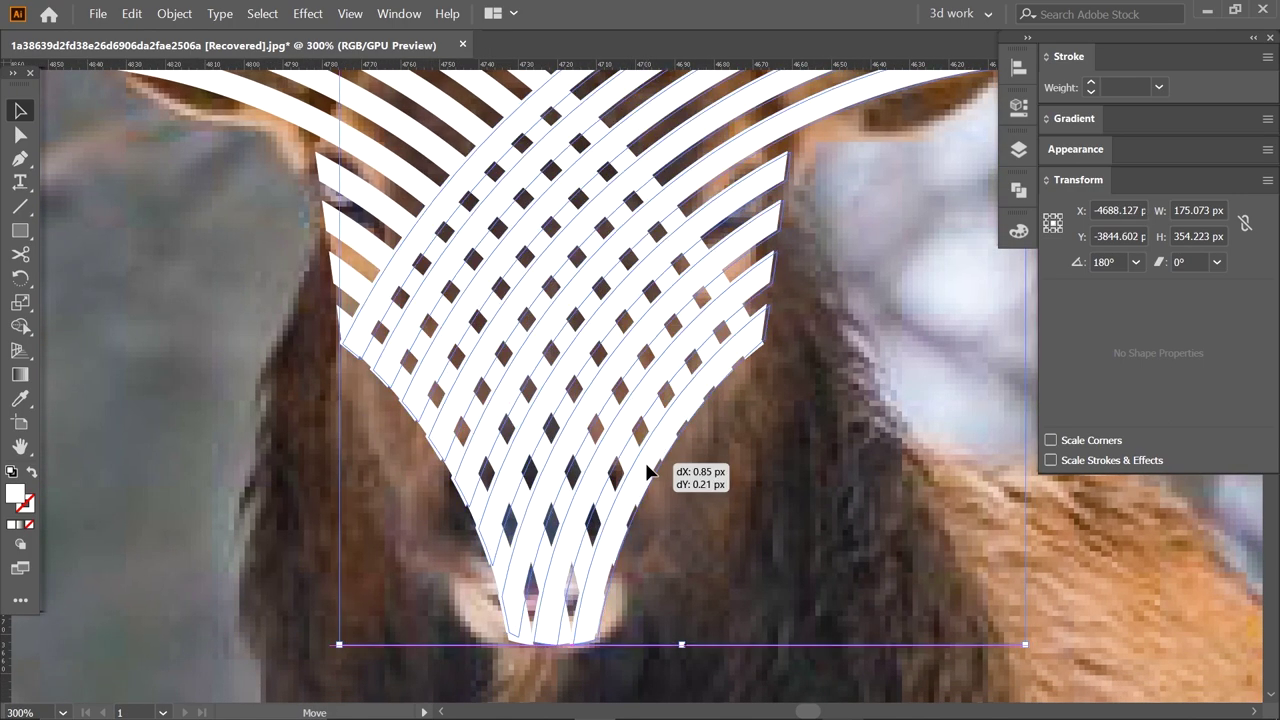
scroll(651, 271, "down", 1)
key("ctrl+shift+a")
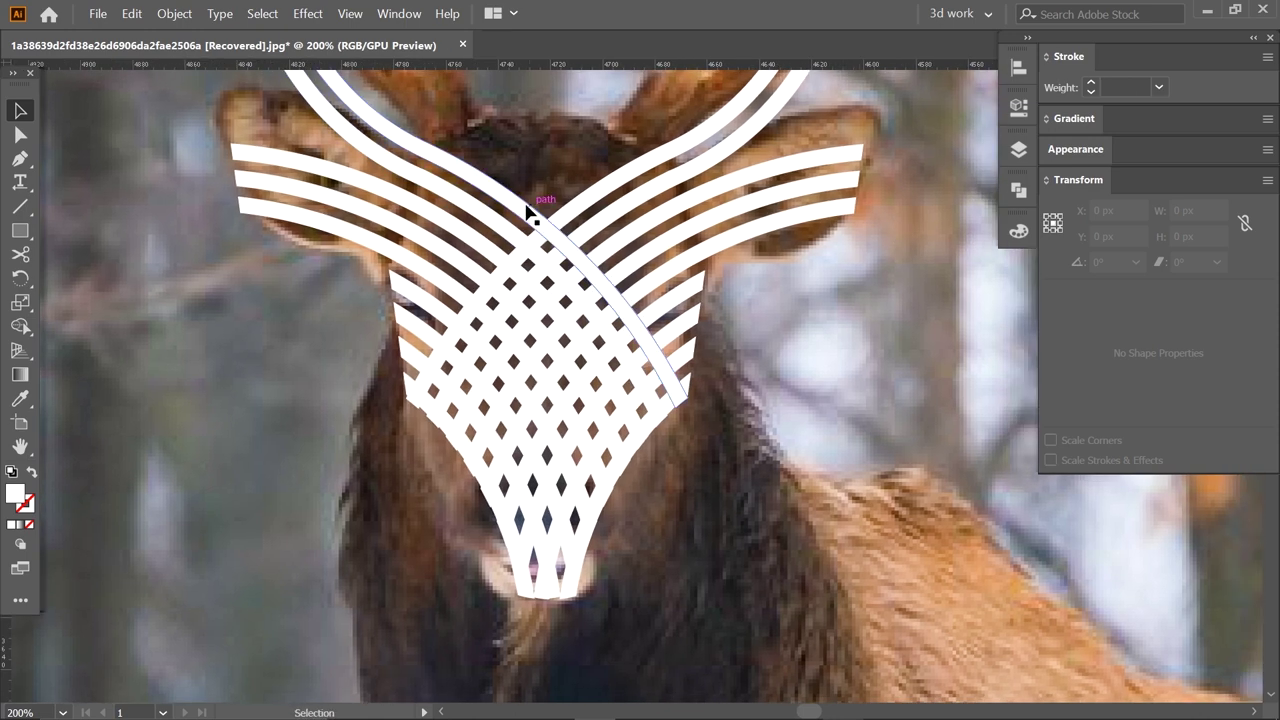
- Restack and adjust the arcs so the two sets interweave
left_click(522, 210)
right_click(524, 208)
left_click(763, 350)
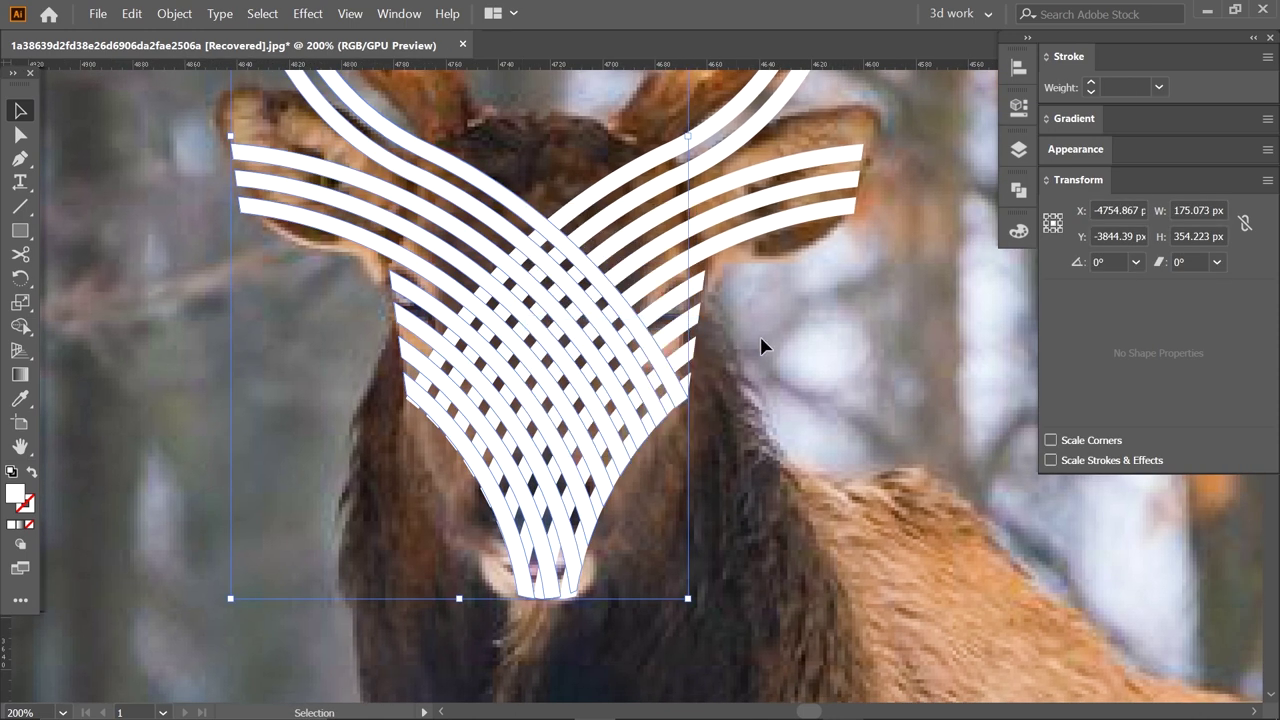
left_click(504, 205)
mouse_move(510, 212)
left_mouse_down()
mouse_move(568, 287)
mouse_move(537, 233)
left_mouse_up()
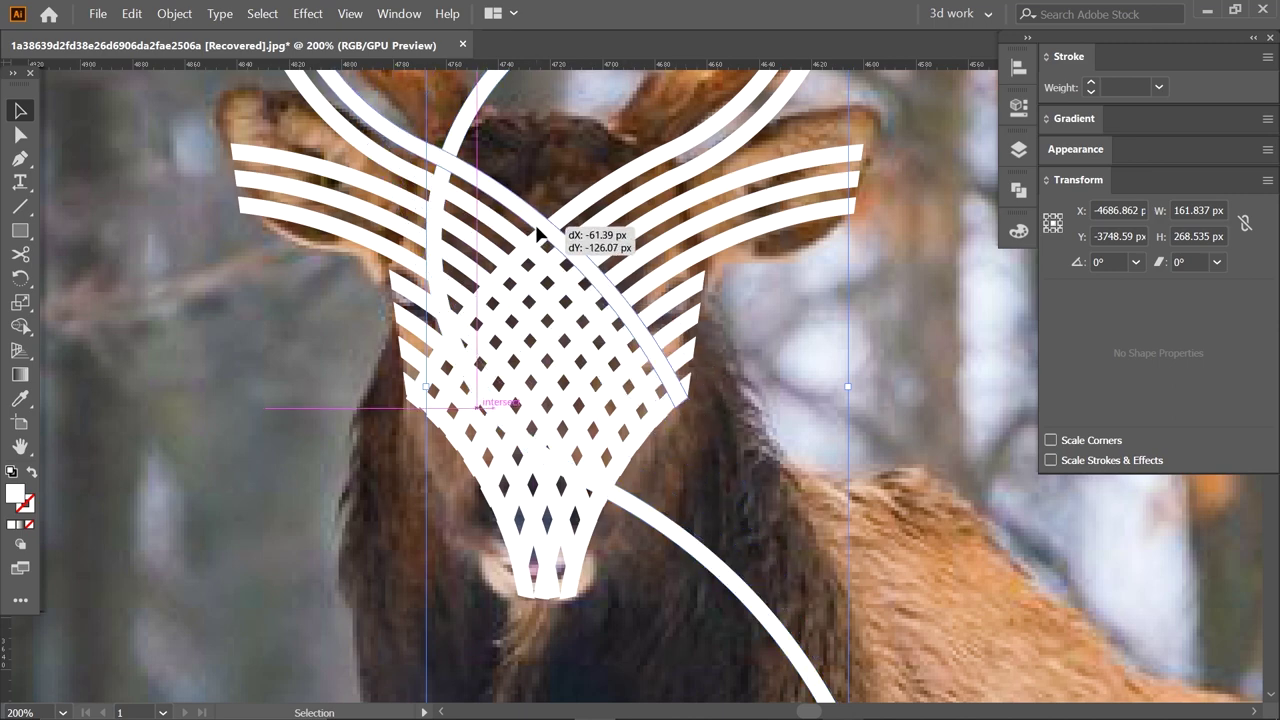
left_click_drag(537, 233, 540, 230)
key("ctrl+minus")
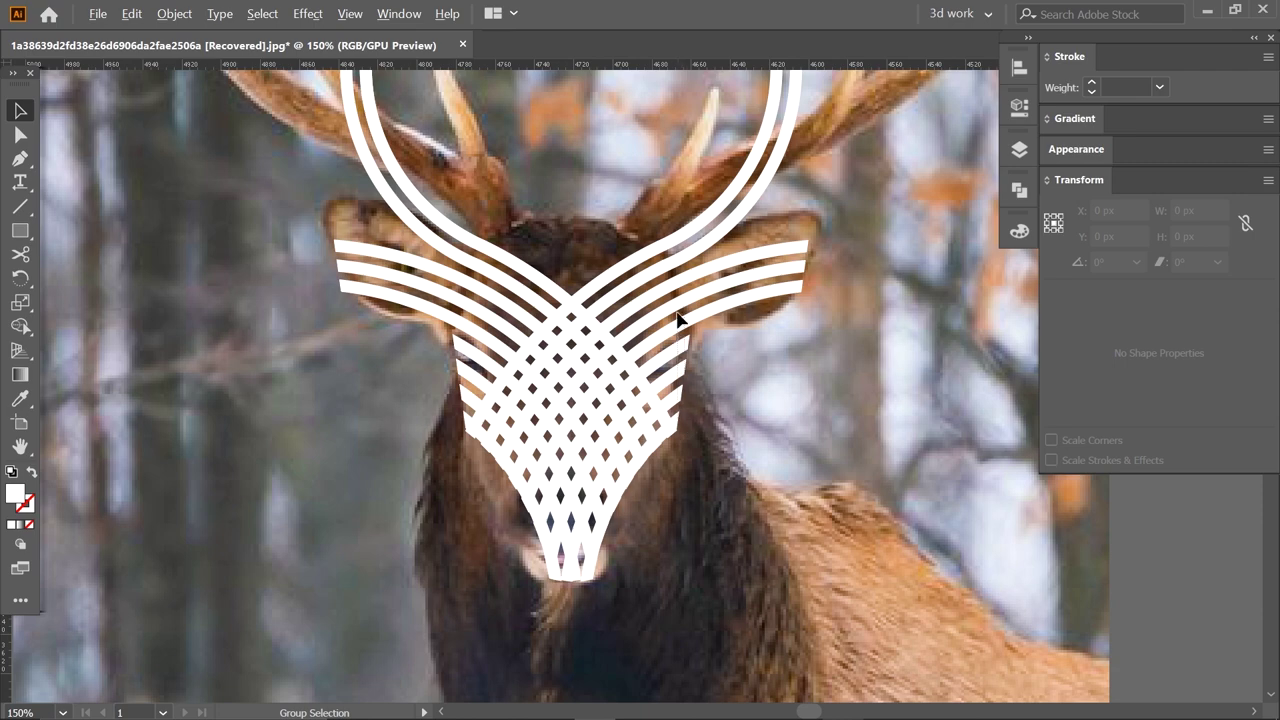
- Divide all the white artwork with Pathfinder and ungroup the pieces
left_click(673, 210)
key("ctrl+minus")
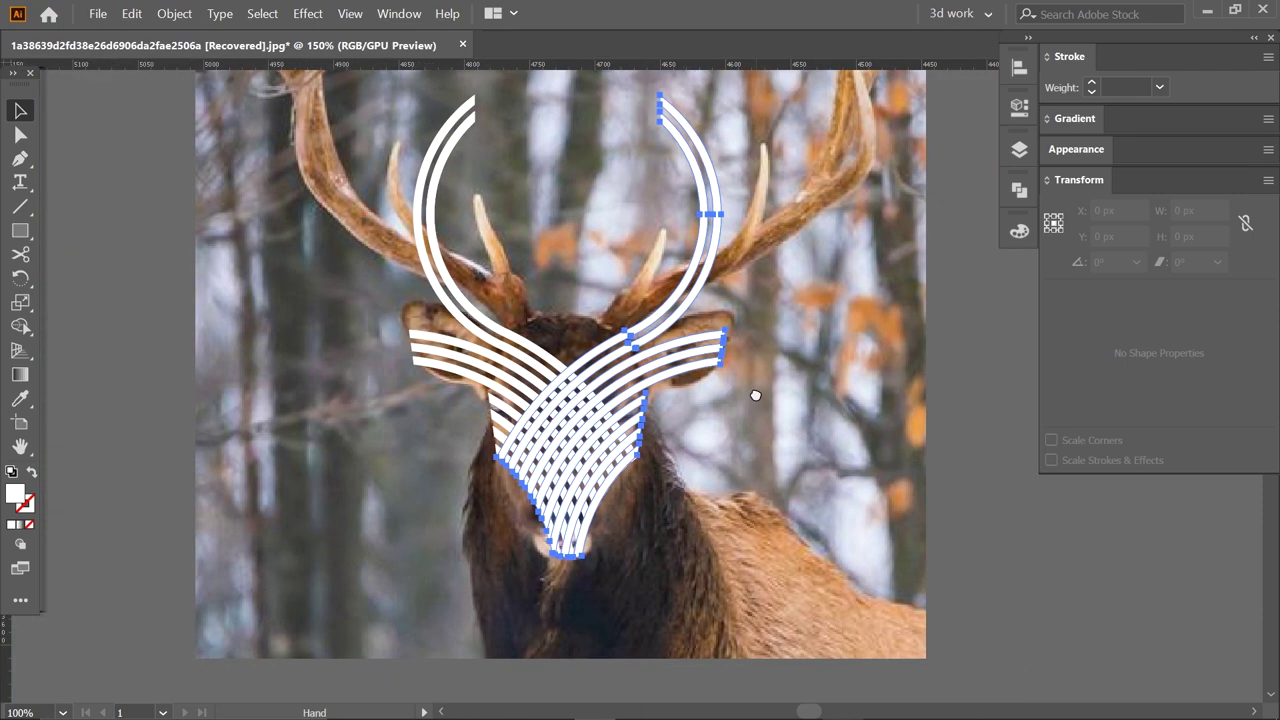
left_click(1019, 190)
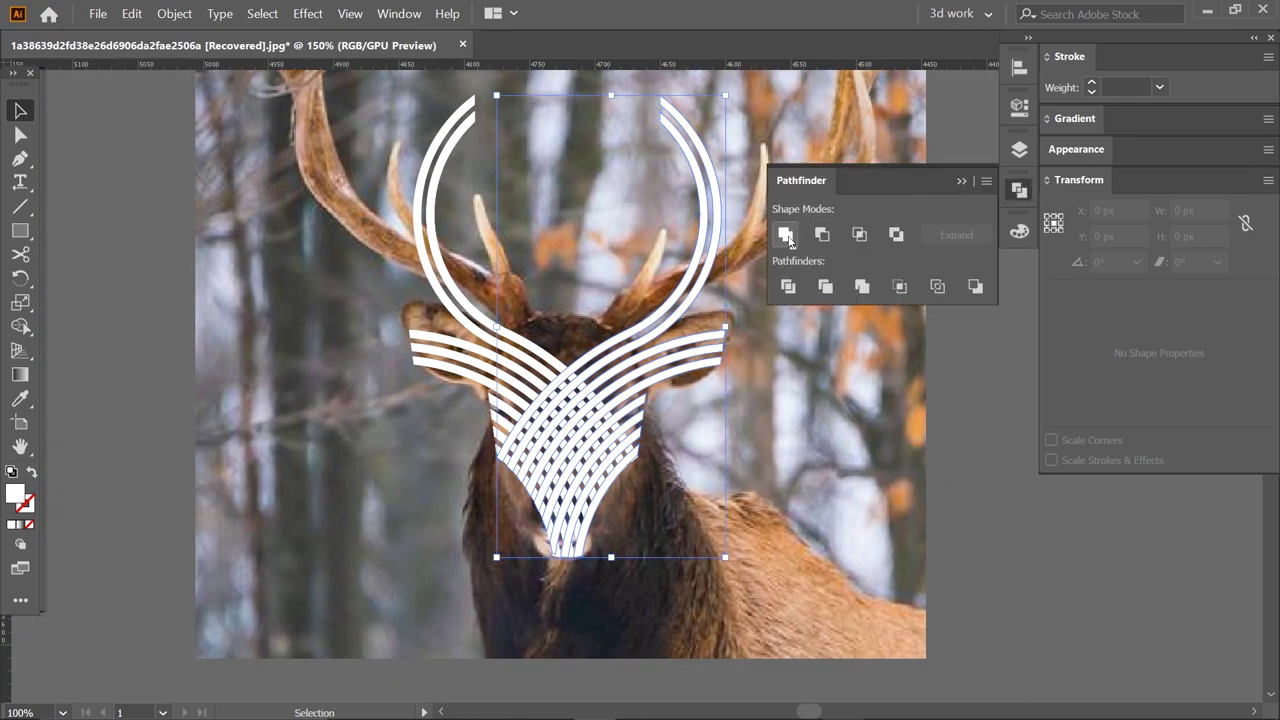
left_click(546, 362, "shift")
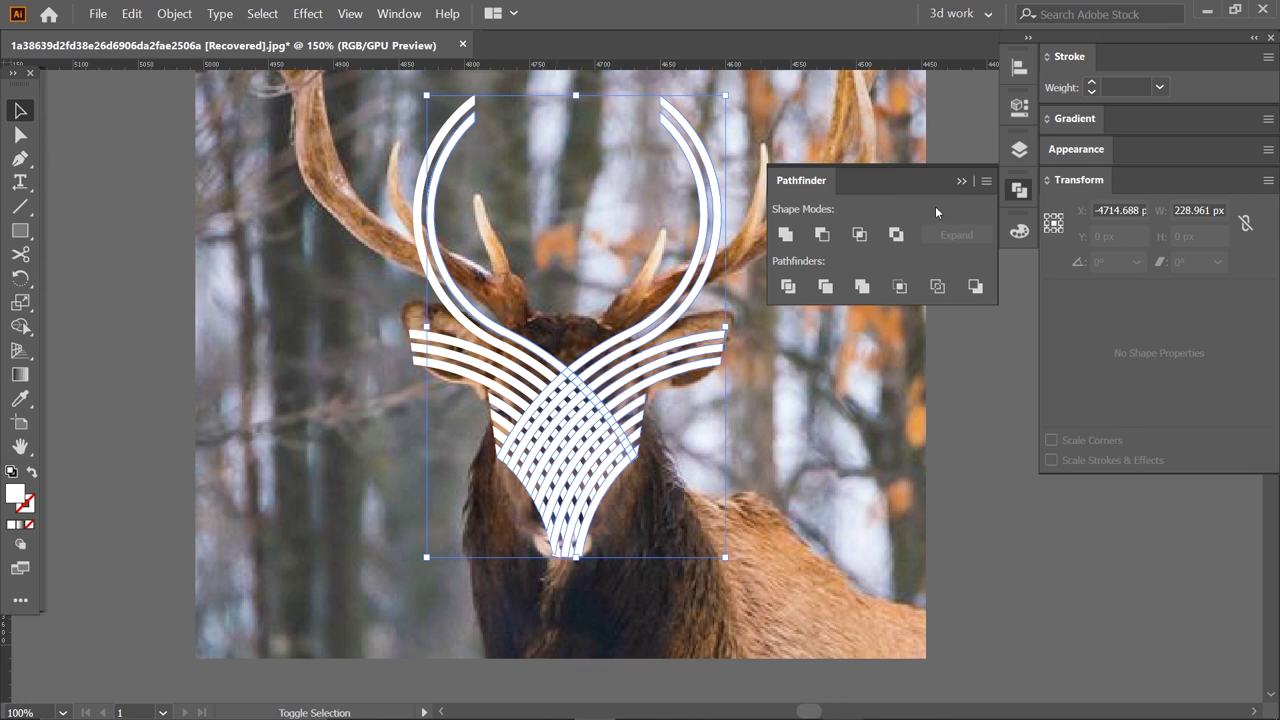
right_click(643, 338)
left_click(740, 457)
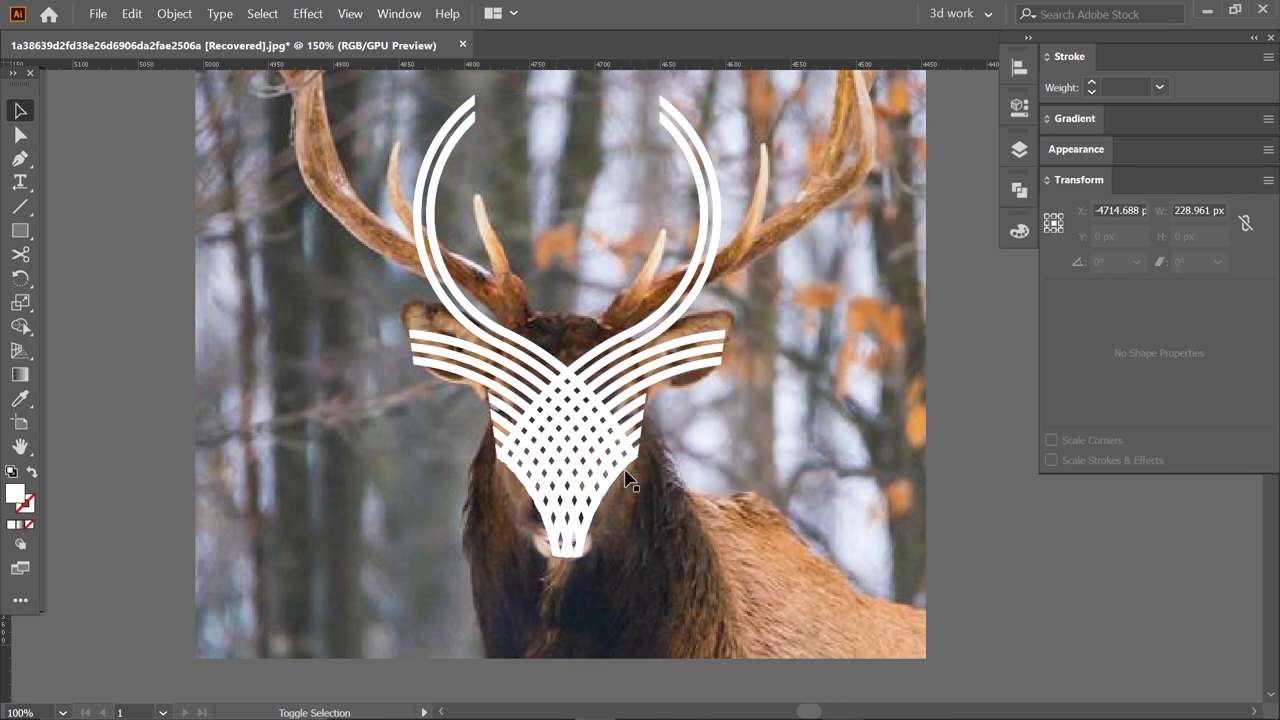
- Delete the four crossing fragments in the lower face
key("Delete")
left_click(572, 476)
key("Delete")
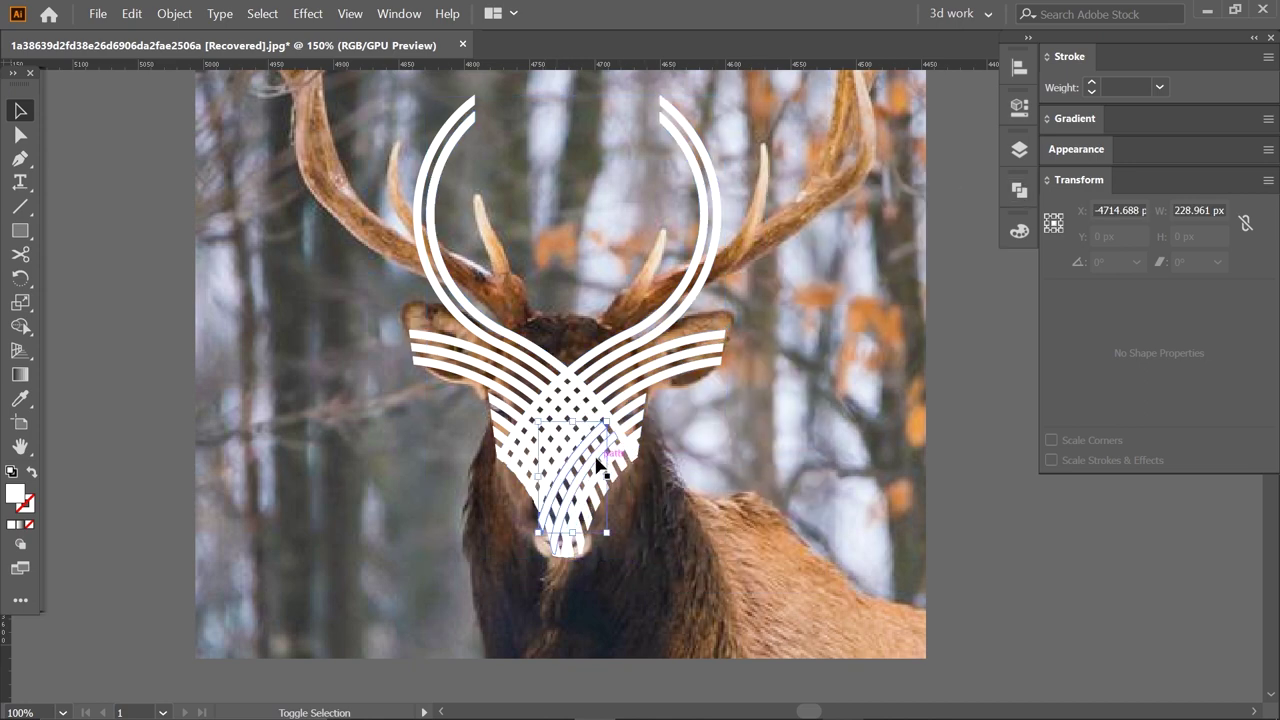
left_click(580, 445)
key("Delete")
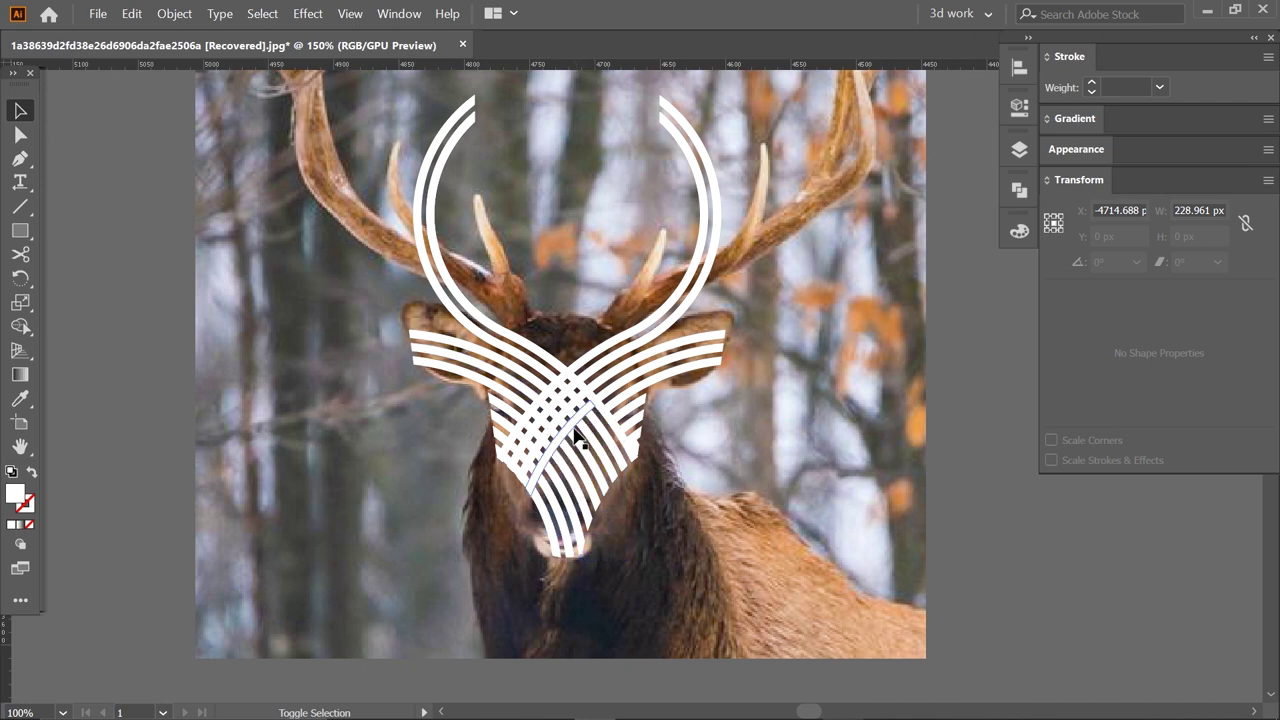
left_click(548, 405)
key("Delete")
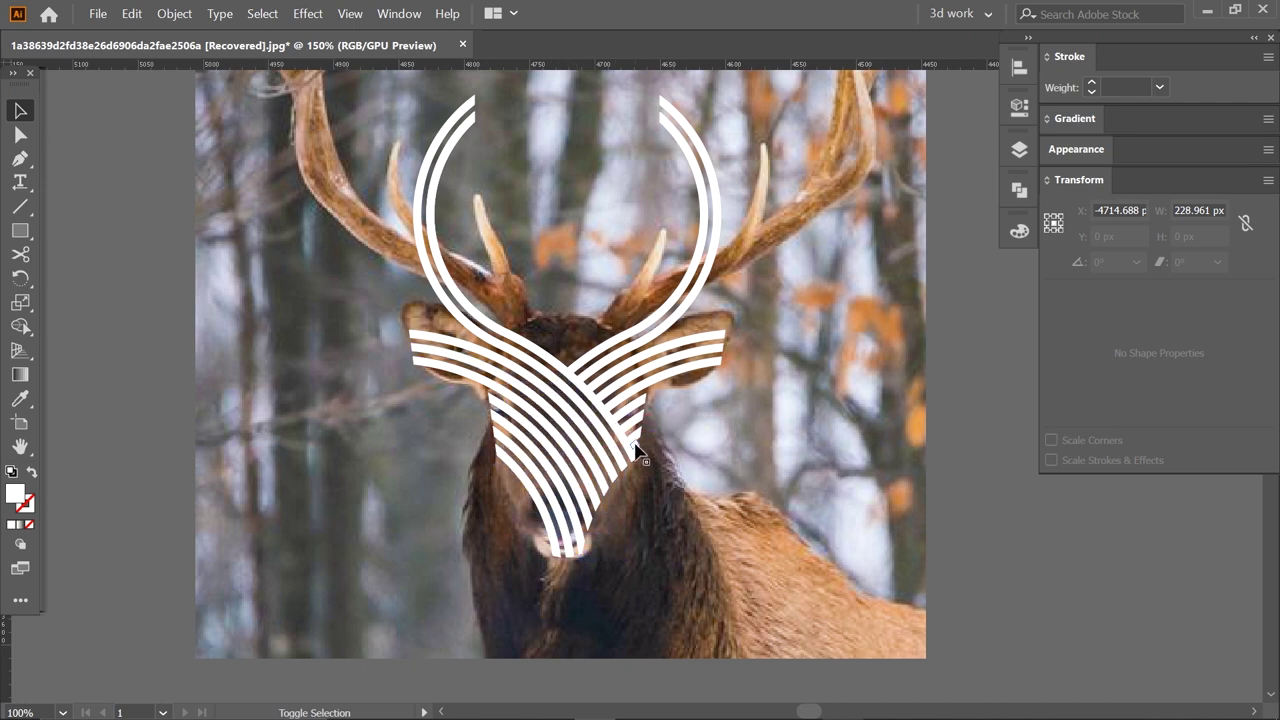
- Select all the white line art, scale it up over the antlers, and centre it on the elk
key("ctrl+minus")
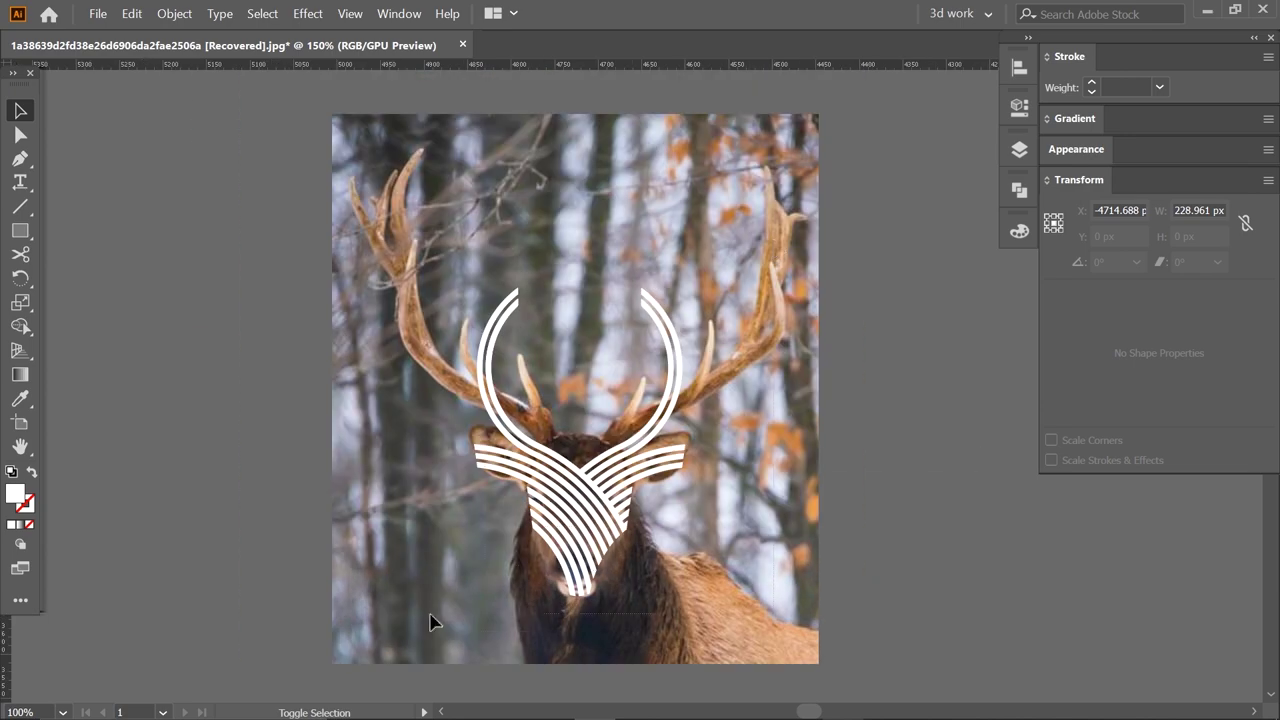
left_click_drag(434, 620, 476, 553)
left_click_drag(692, 284, 785, 148)
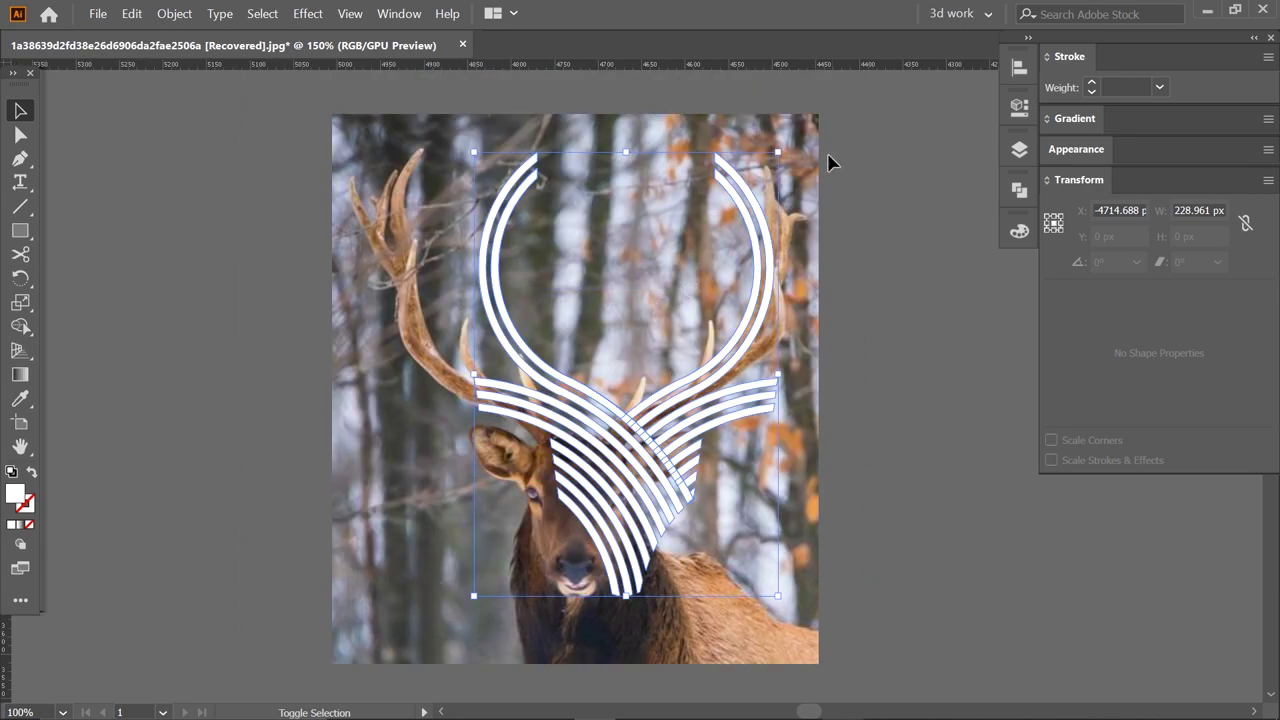
left_click_drag(750, 235, 702, 238)
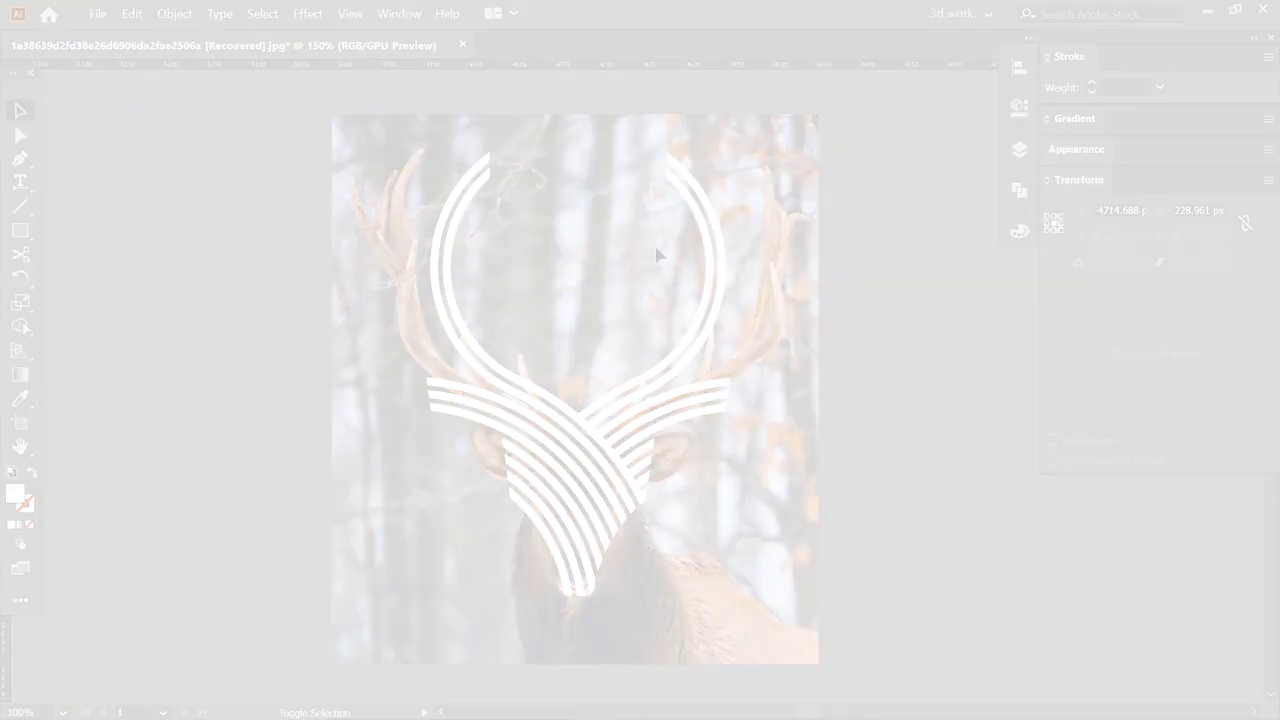